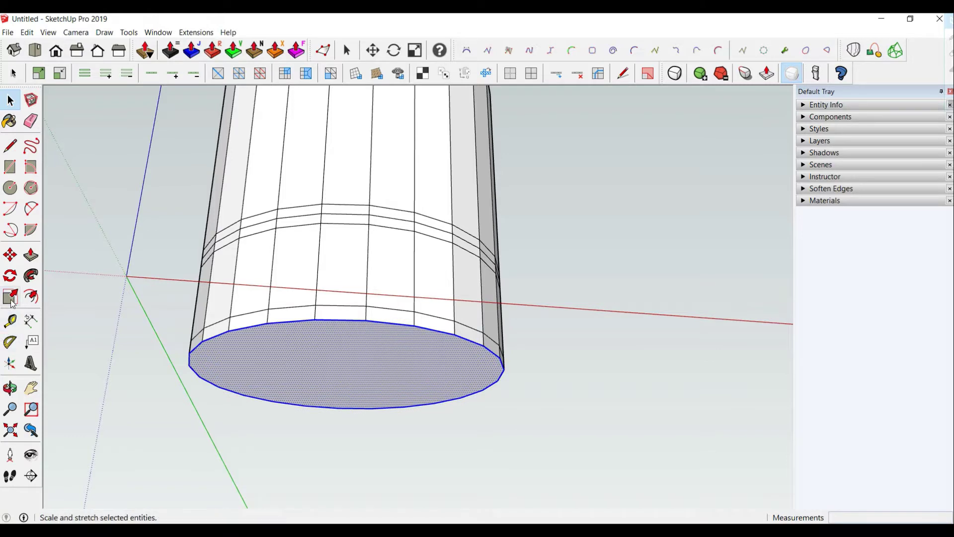
# Scale the cylinder's bottom face uniformly about its centre to 0.80
pyautogui.click(11, 296)
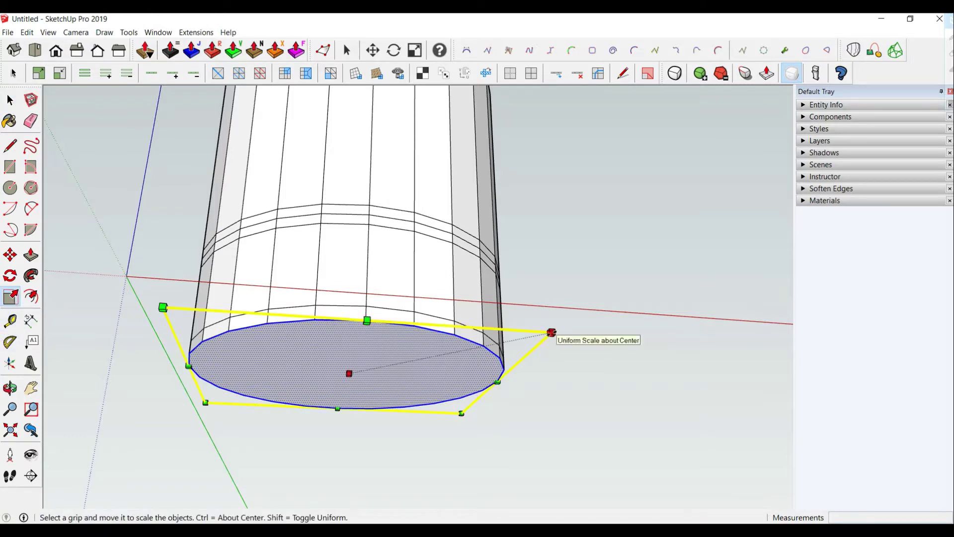
pyautogui.keyDown('ctrl'); pyautogui.moveTo(546, 343); pyautogui.dragTo(513, 374); pyautogui.keyUp('ctrl')
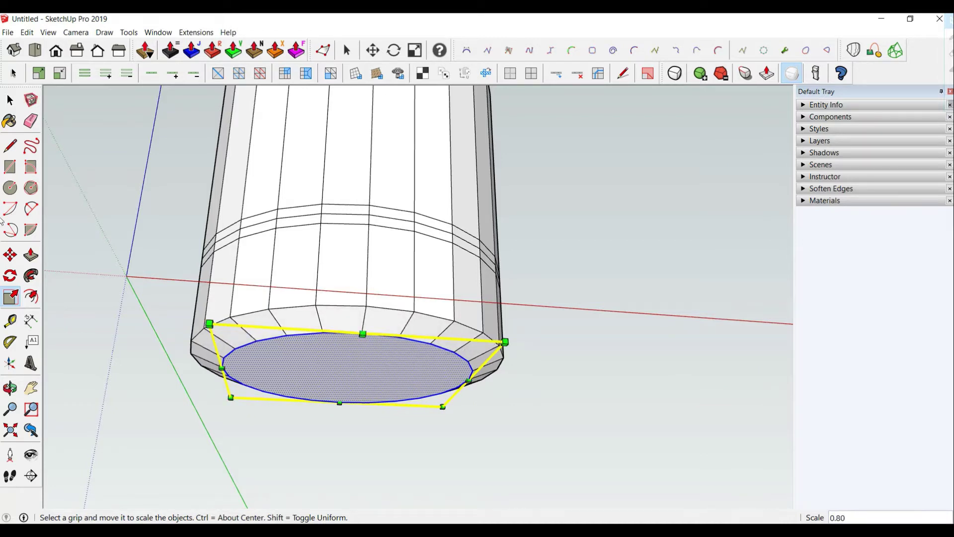
pyautogui.click(10, 100)
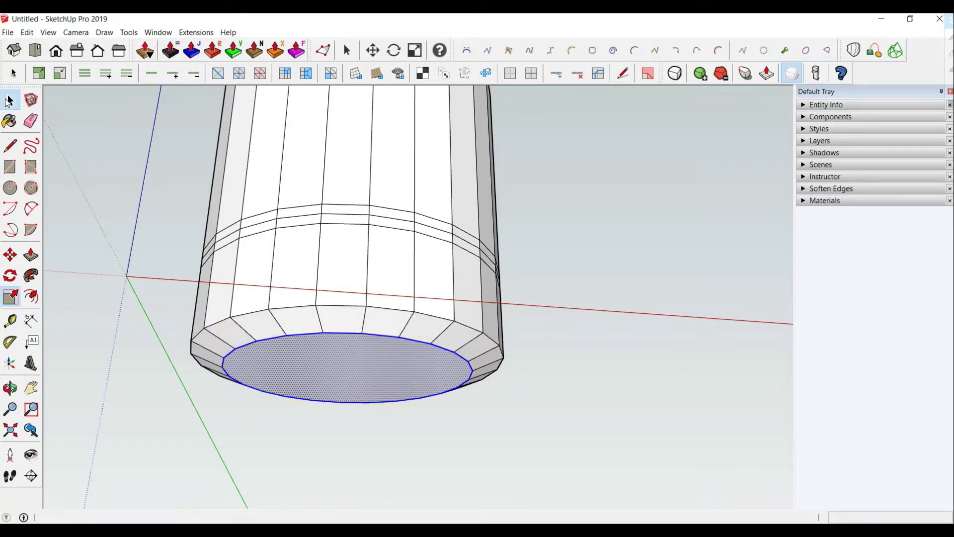
# Select the complete edge loop just above the bottom face and scale it about its centre to 0.83
pyautogui.click(339, 307)
pyautogui.click(152, 73)
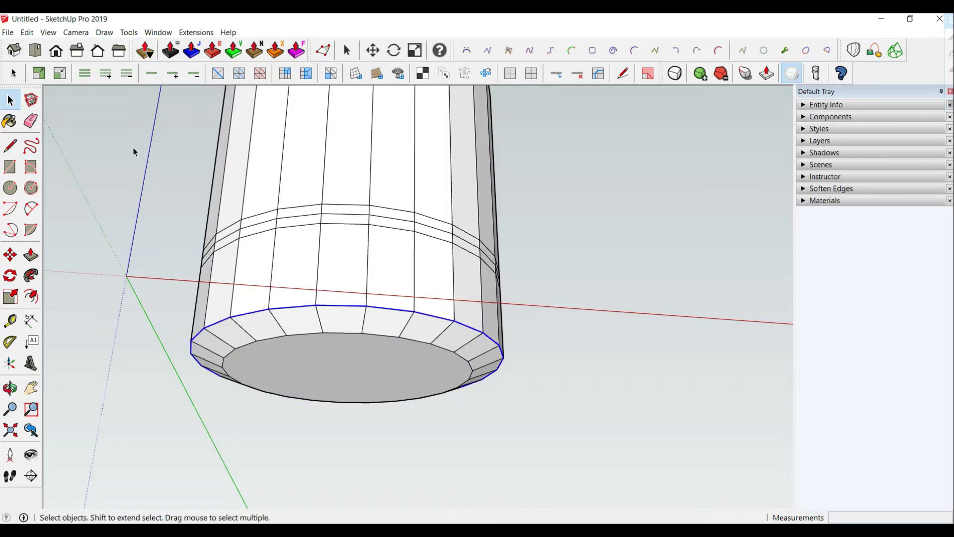
pyautogui.click(19, 300)
pyautogui.moveTo(552, 318); pyautogui.dragTo(511, 327)
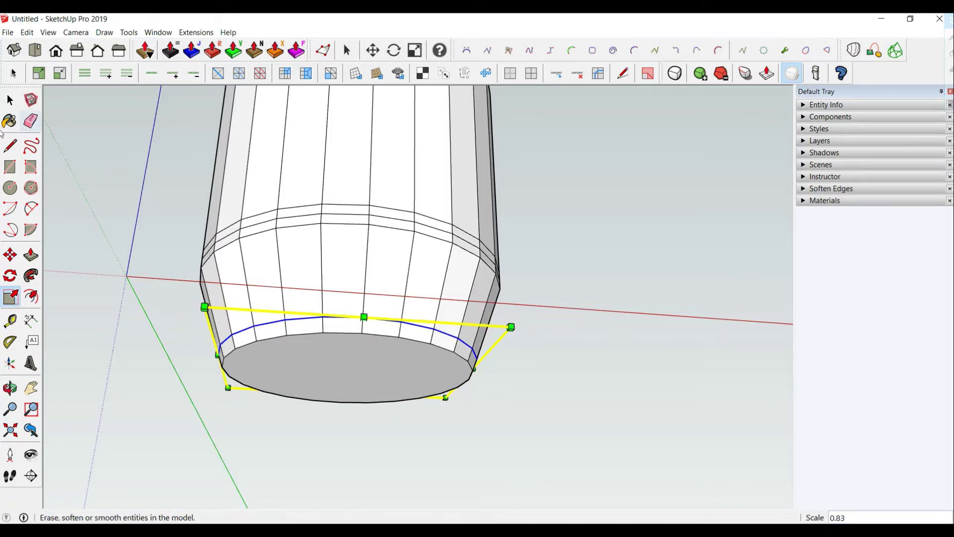
pyautogui.click(9, 105)
# Select the middle loop of the three closely spaced rings and scale it about its centre to 1.03
pyautogui.moveTo(277, 292); pyautogui.dragTo(298, 320, button='middle')
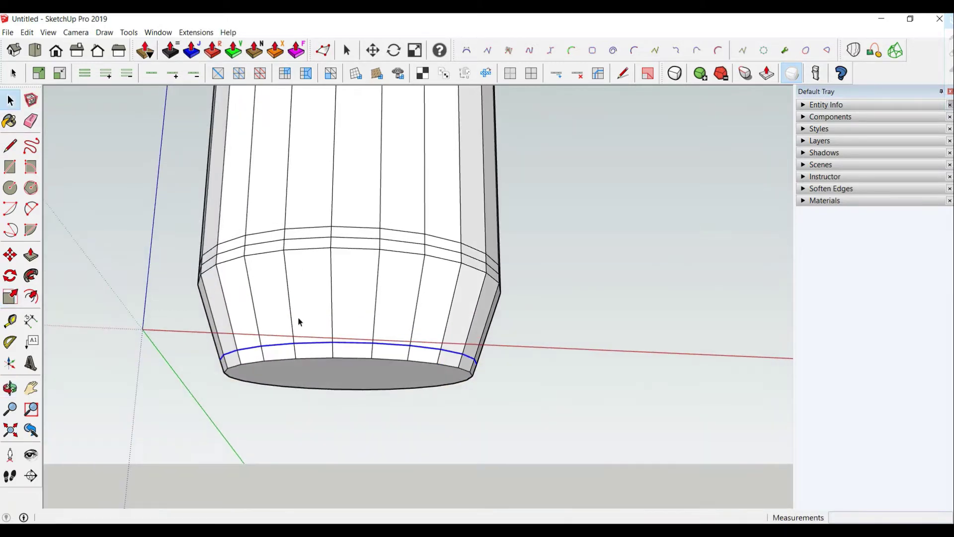
pyautogui.click(303, 240)
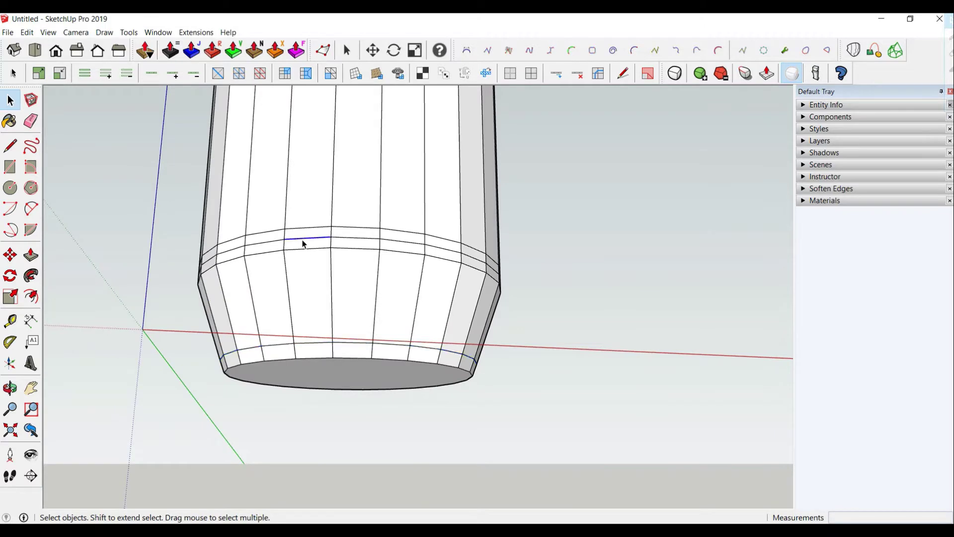
pyautogui.click(152, 73)
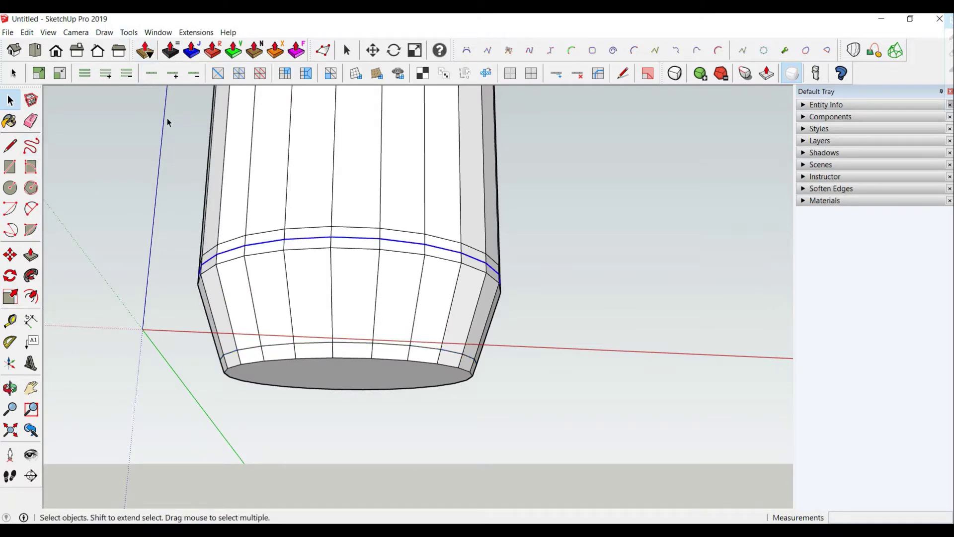
pyautogui.click(10, 297)
pyautogui.moveTo(552, 252); pyautogui.dragTo(560, 252)
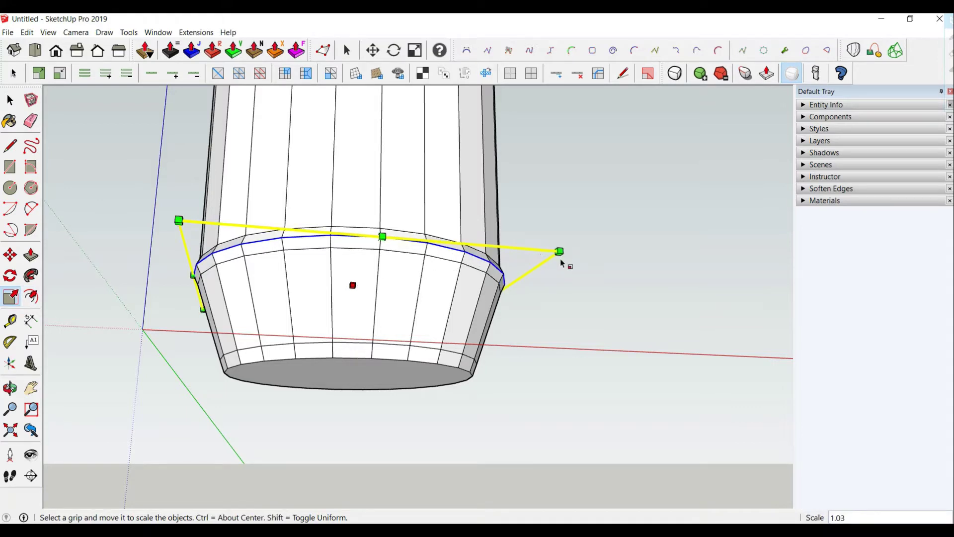
# Select the upper loop of the three closely spaced rings and scale it about its centre to 1.01
pyautogui.moveTo(564, 262); pyautogui.dragTo(407, 234, button='middle')
pyautogui.click(17, 102)
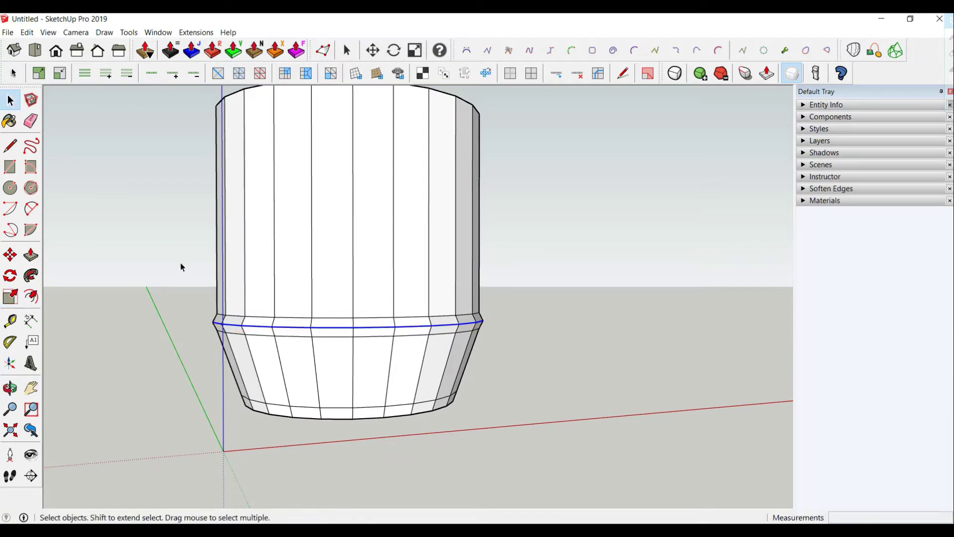
pyautogui.click(151, 75)
pyautogui.click(11, 296)
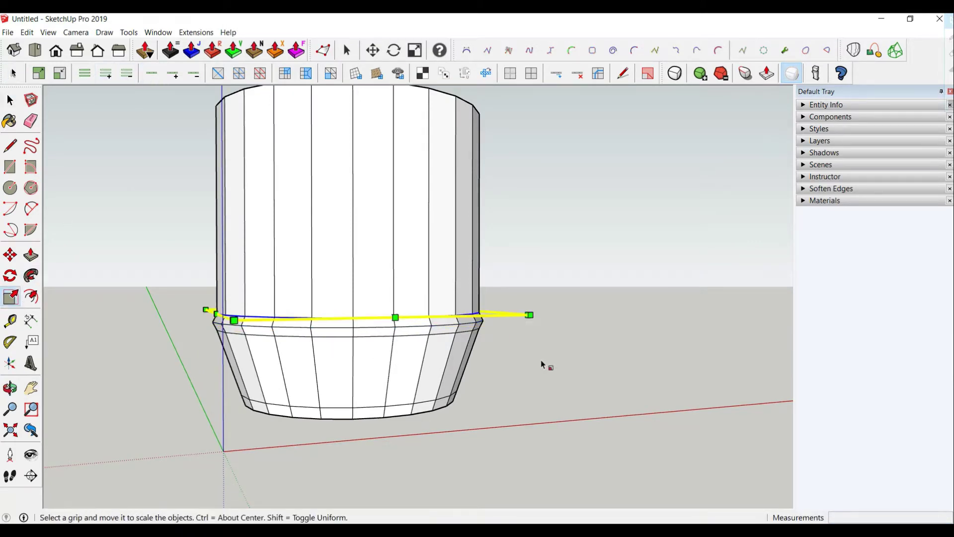
pyautogui.moveTo(531, 314); pyautogui.dragTo(532, 314)
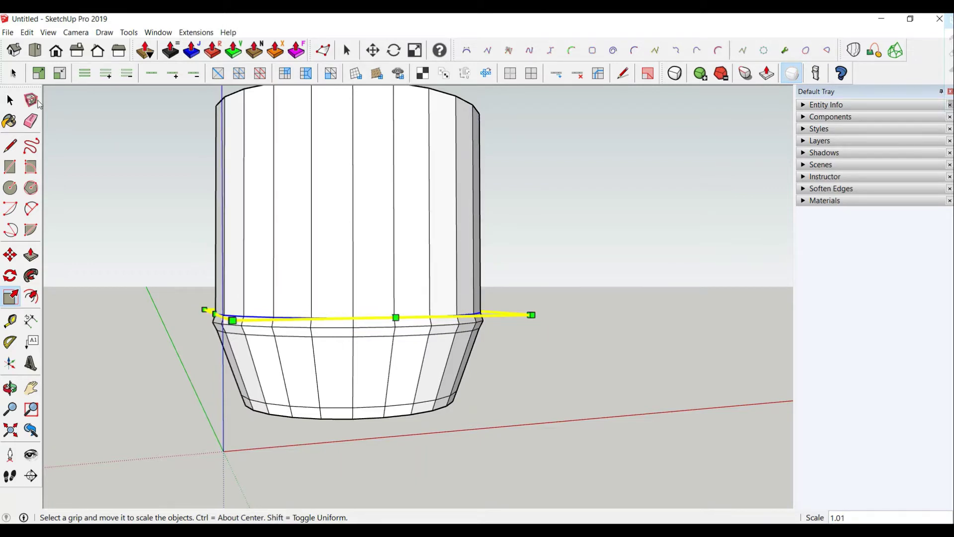
# Select the full edge loop of the open top rim and scale it about its centre to 0.82
pyautogui.click(11, 101)
pyautogui.scroll(-2, 280, 297)
pyautogui.moveTo(318, 297); pyautogui.dragTo(275, 228, button='middle')
pyautogui.scroll(-2, 311, 301)
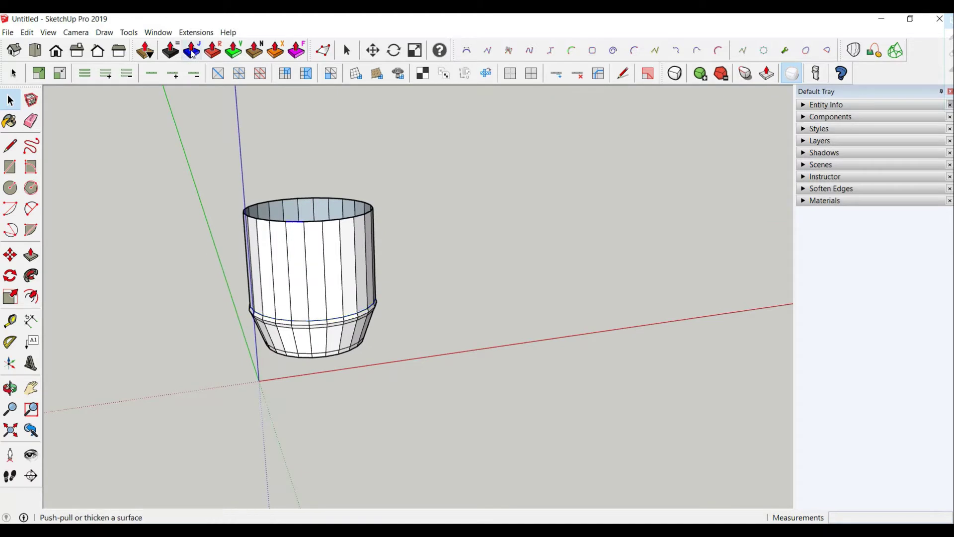
pyautogui.click(151, 71)
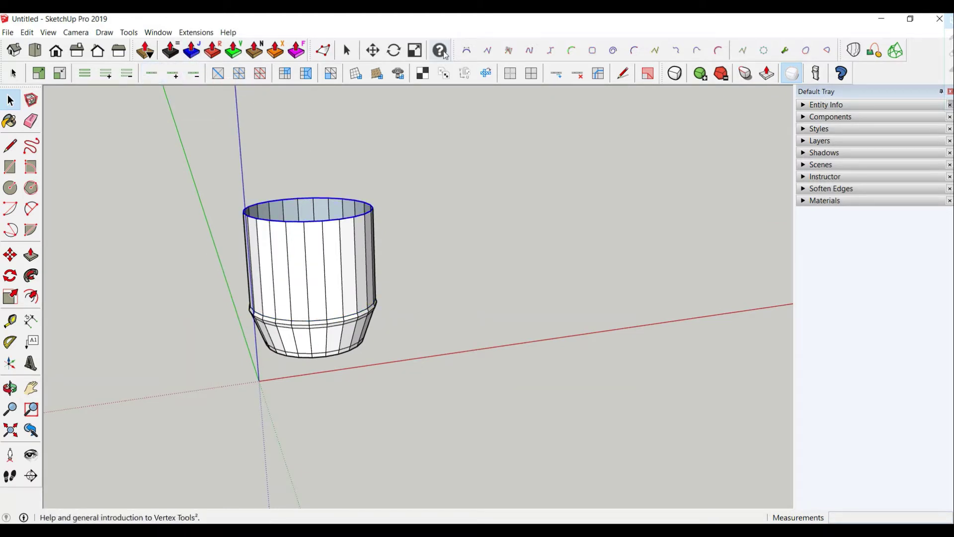
pyautogui.click(10, 296)
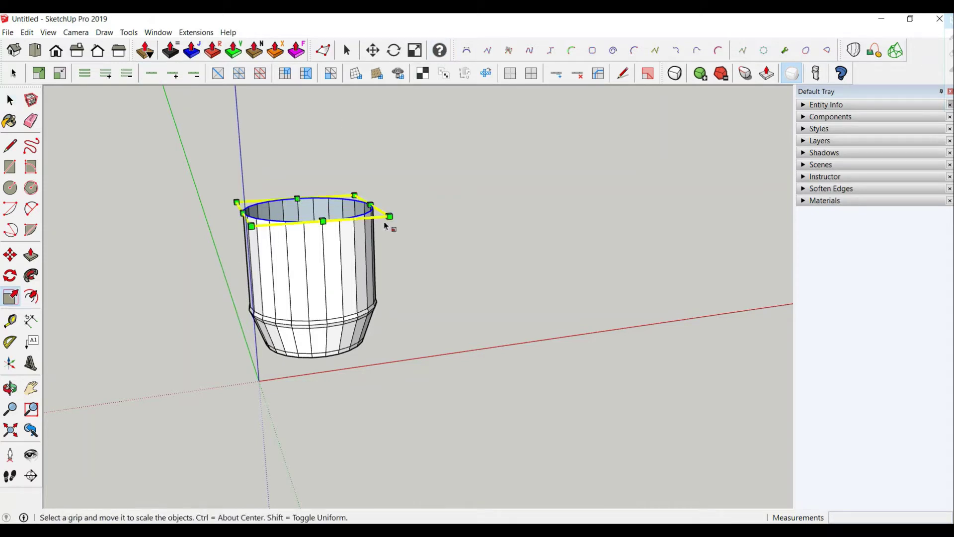
pyautogui.moveTo(390, 217); pyautogui.dragTo(374, 214)
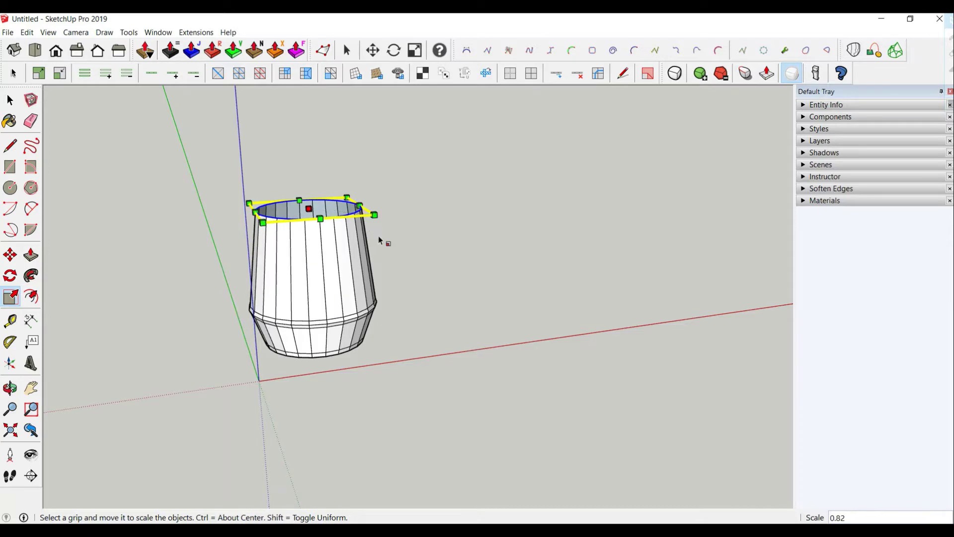
# Delete the flat bottom face of the body
pyautogui.moveTo(383, 238); pyautogui.dragTo(311, 201, button='middle')
pyautogui.click(10, 100)
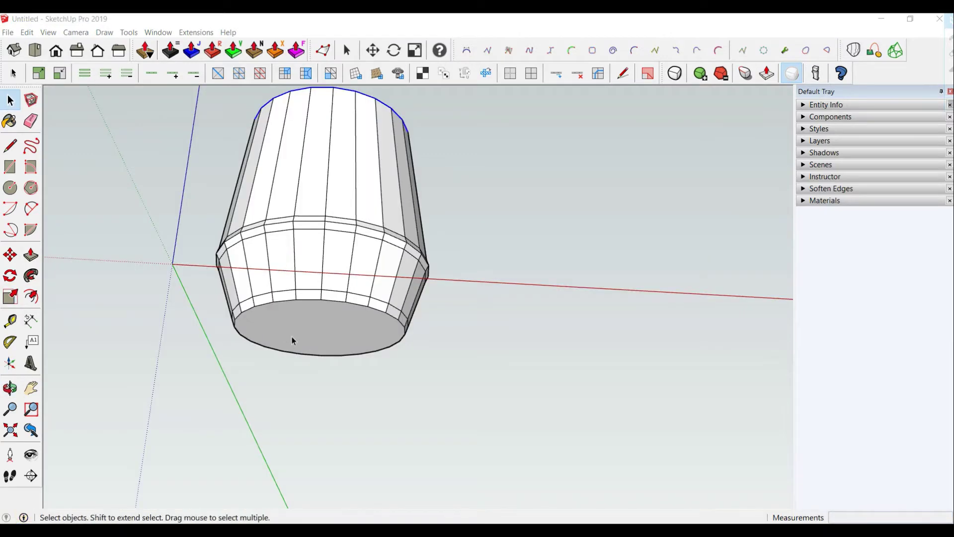
pyautogui.click(302, 328)
pyautogui.scroll(3, 298, 315)
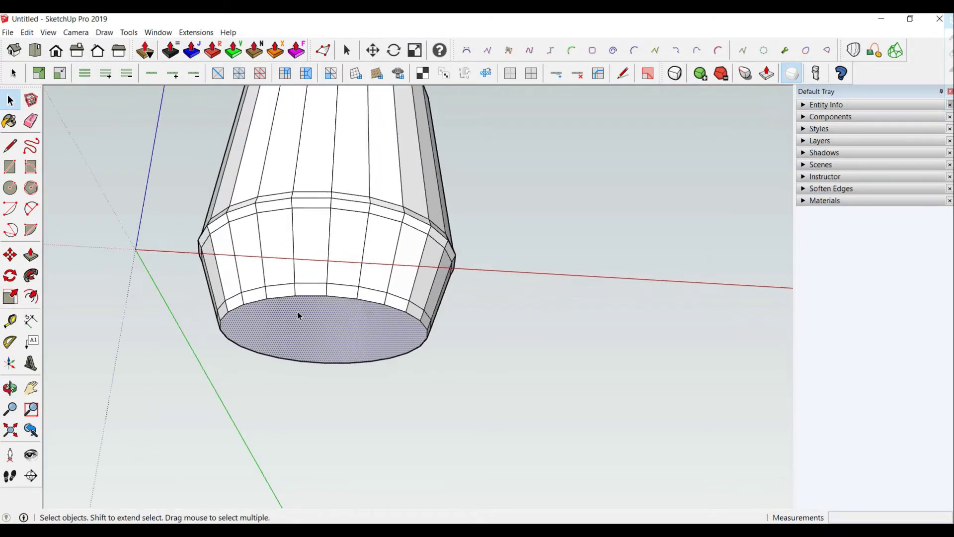
pyautogui.moveTo(299, 315)
pyautogui.mouseDown(button='middle')
pyautogui.moveTo(302, 266)
pyautogui.moveTo(307, 302)
pyautogui.mouseUp(button='middle')
pyautogui.press('Delete')
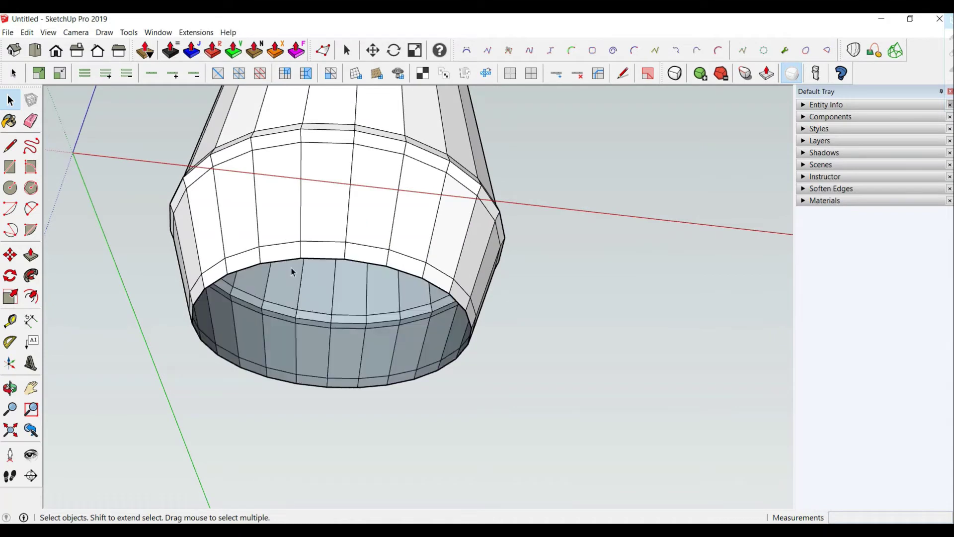
# Move the vertices of the bottom opening's edge down 0.3 cm along the blue axis with Vertex Tools
pyautogui.click(323, 51)
pyautogui.moveTo(341, 283); pyautogui.dragTo(380, 379, button='middle')
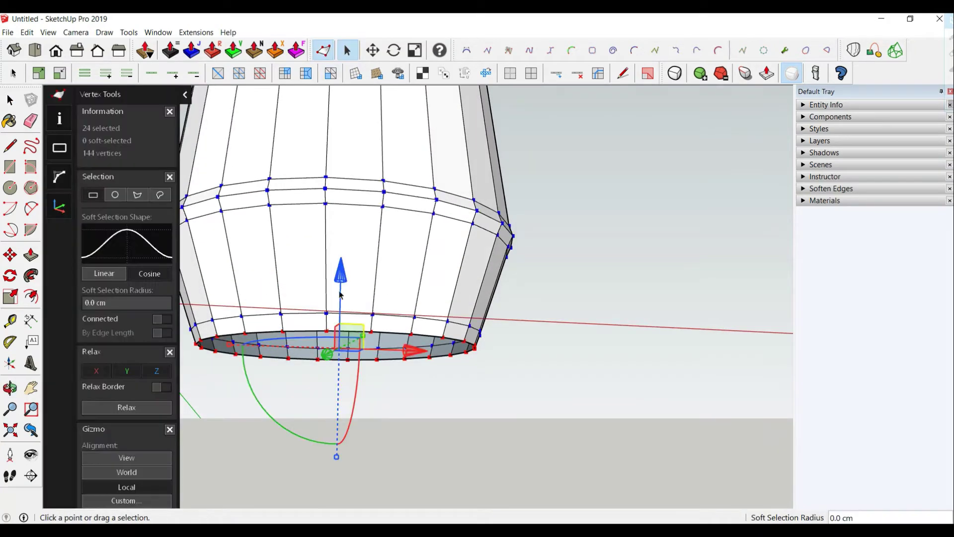
pyautogui.moveTo(338, 283); pyautogui.dragTo(338, 295)
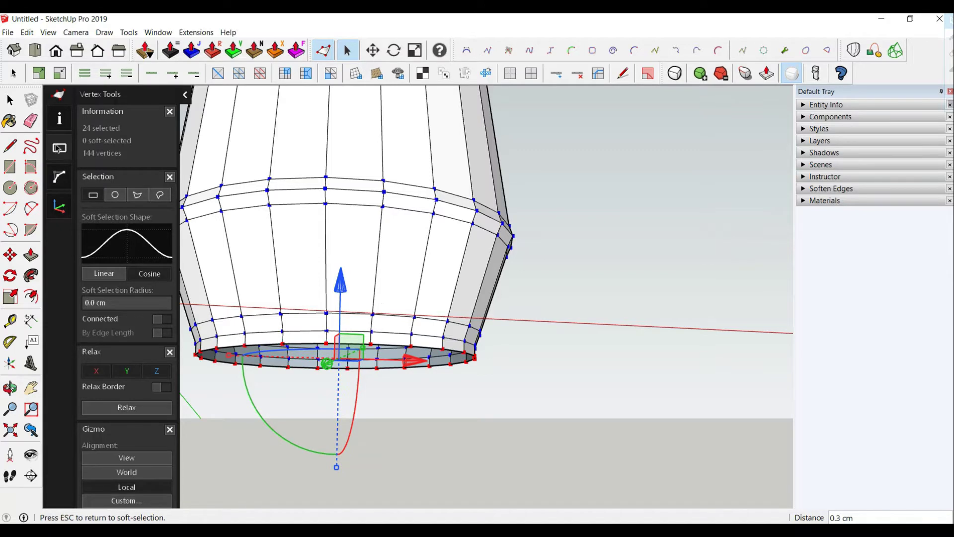
pyautogui.click(10, 99)
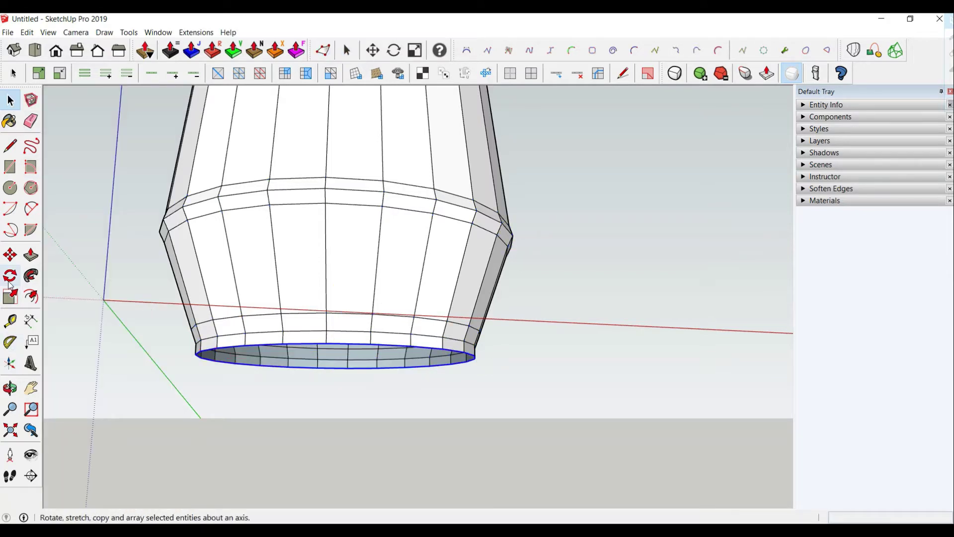
# Scale the bottom opening's edge loop about its centre to 0.94 and move it up toward the adjacent outer ring
pyautogui.click(11, 296)
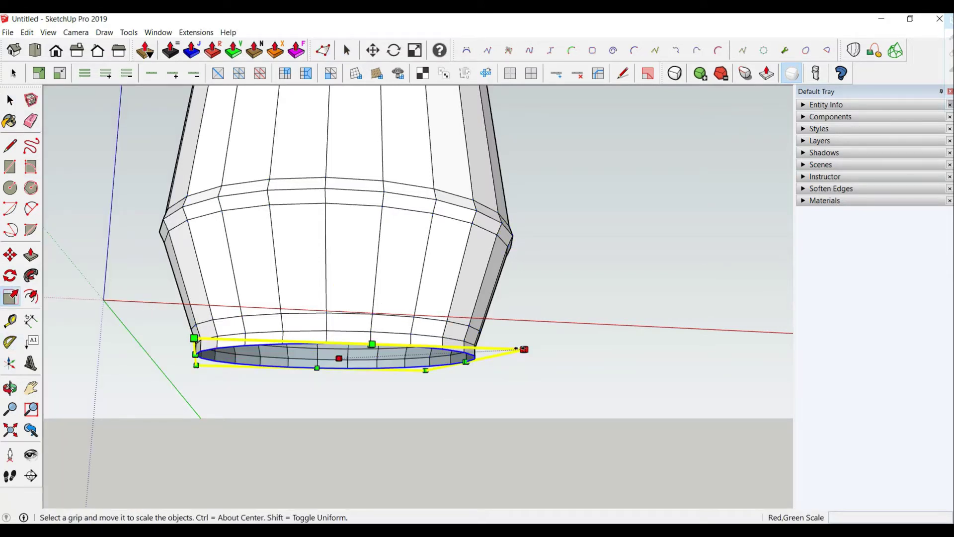
pyautogui.moveTo(517, 349); pyautogui.dragTo(514, 352)
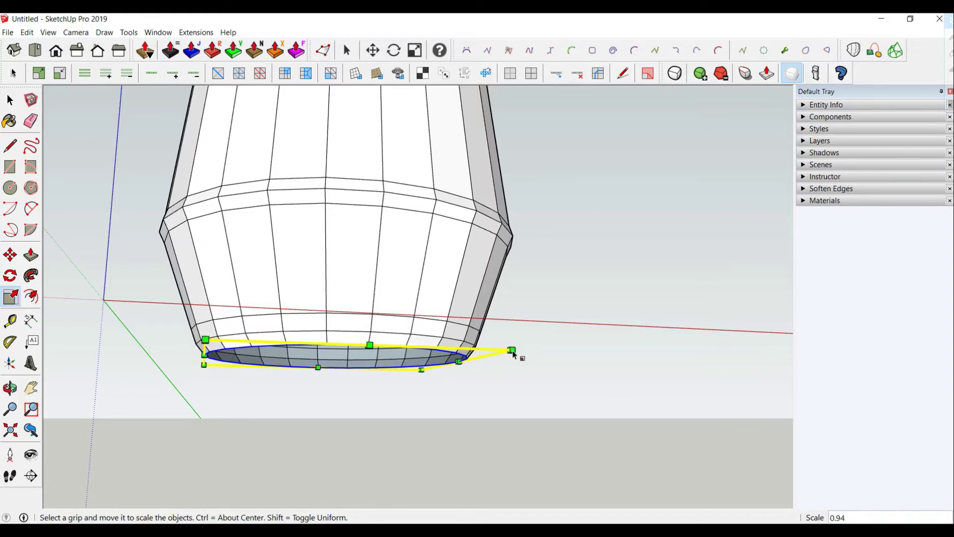
pyautogui.click(10, 255)
pyautogui.scroll(3, 236, 327)
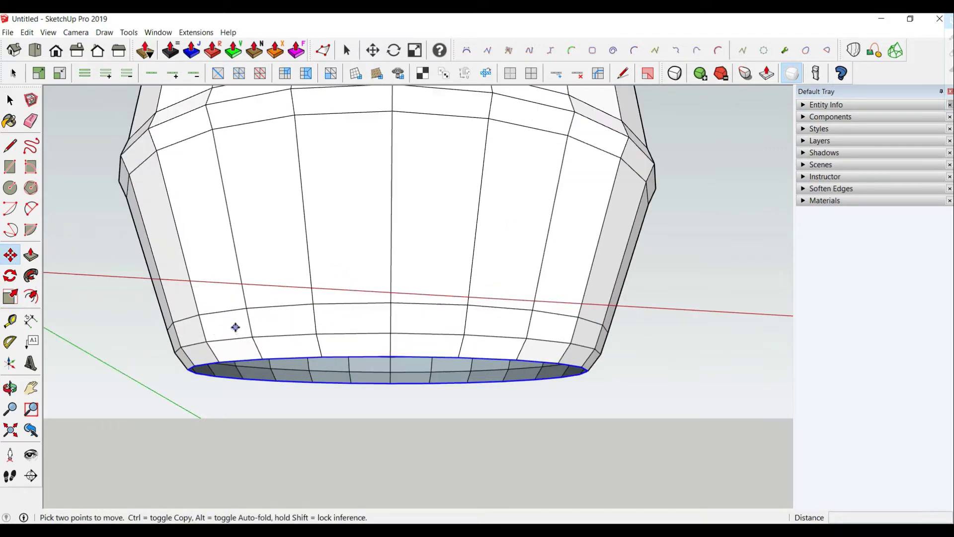
pyautogui.click(218, 362)
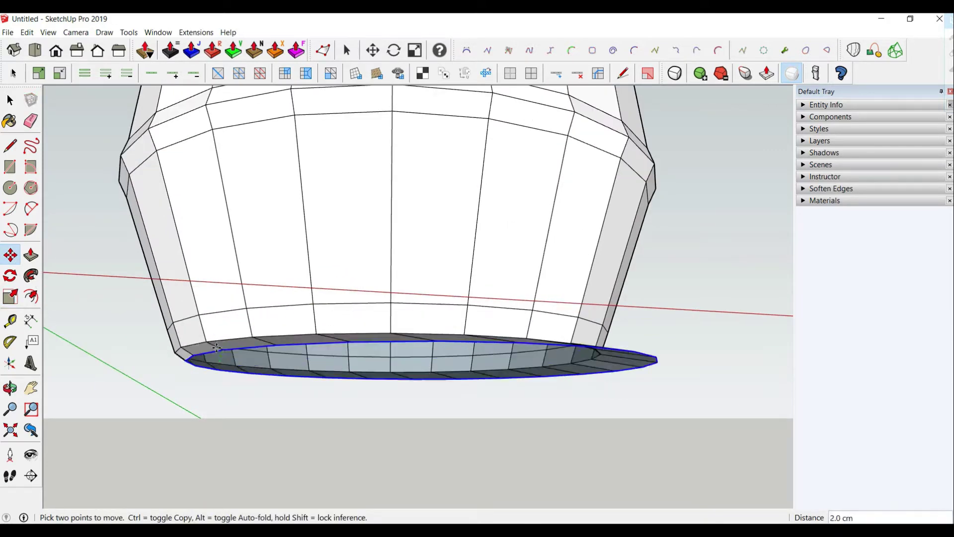
pyautogui.click(262, 379)
pyautogui.moveTo(262, 379); pyautogui.dragTo(236, 241, button='middle')
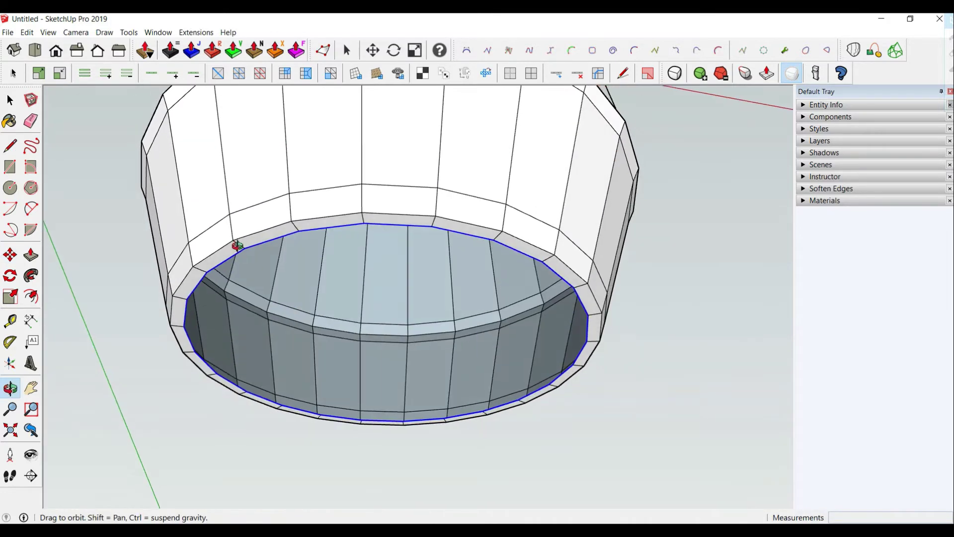
# Close the bottom opening with a new face by tracing one segment of its inner edge loop
pyautogui.click(17, 153)
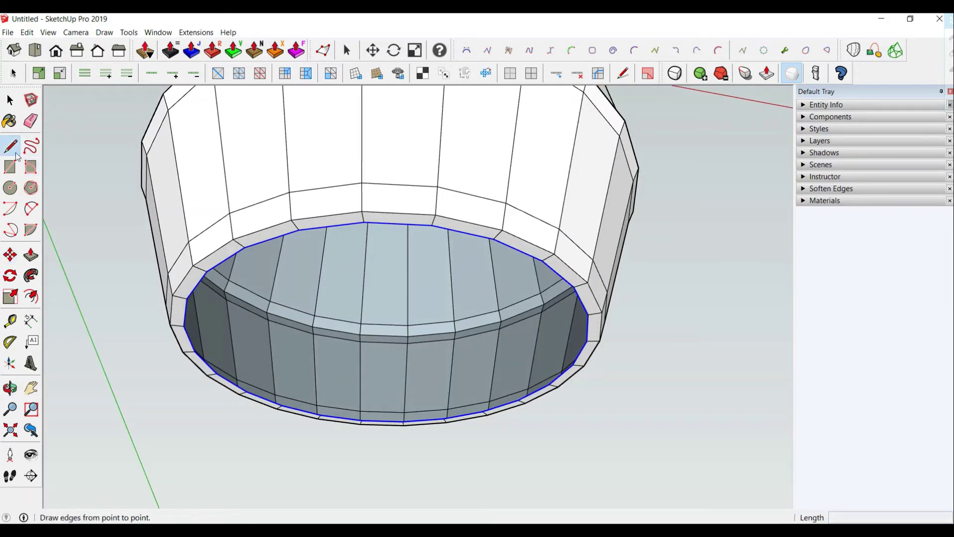
pyautogui.click(206, 272)
pyautogui.click(187, 298)
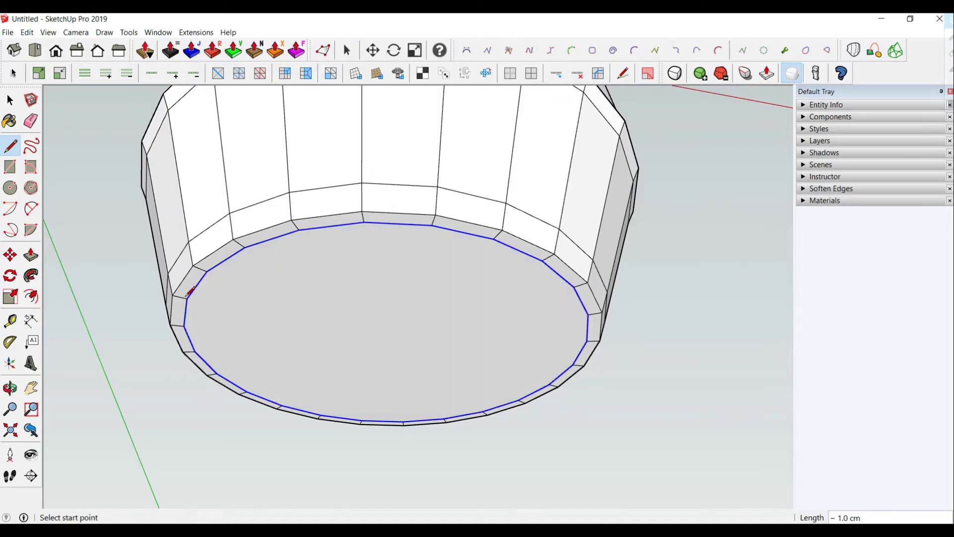
pyautogui.click(10, 100)
pyautogui.scroll(-5, 298, 257)
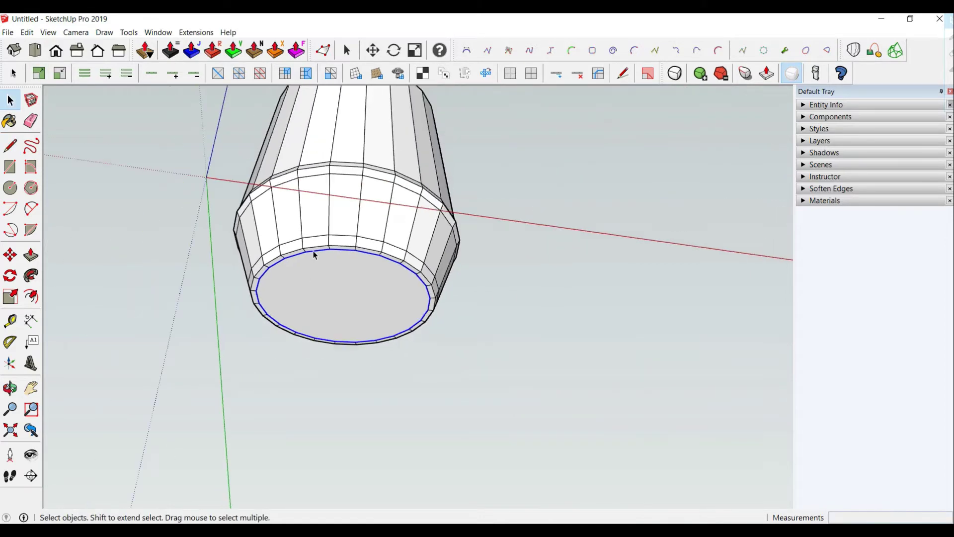
# Select the entire connected body and thicken its wall inward by about 0.5 cm with Joint Push Pull
pyautogui.moveTo(315, 253); pyautogui.dragTo(390, 335, button='middle')
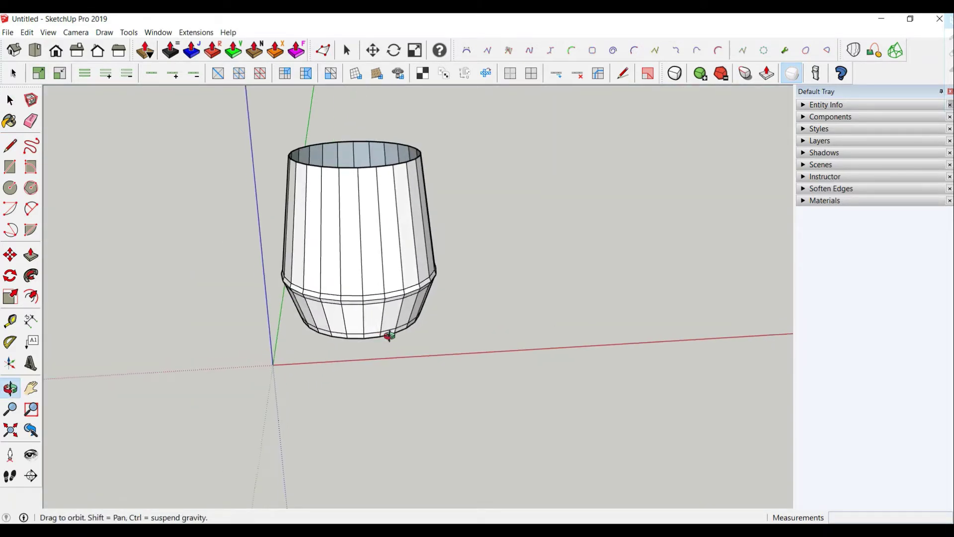
pyautogui.tripleClick(362, 226)
pyautogui.moveTo(370, 240); pyautogui.dragTo(353, 358, button='middle')
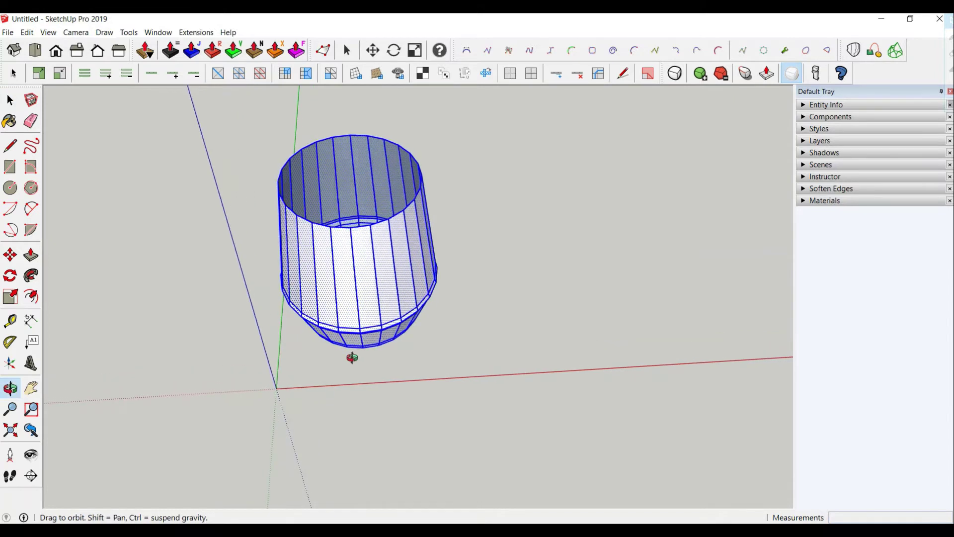
pyautogui.press('j')
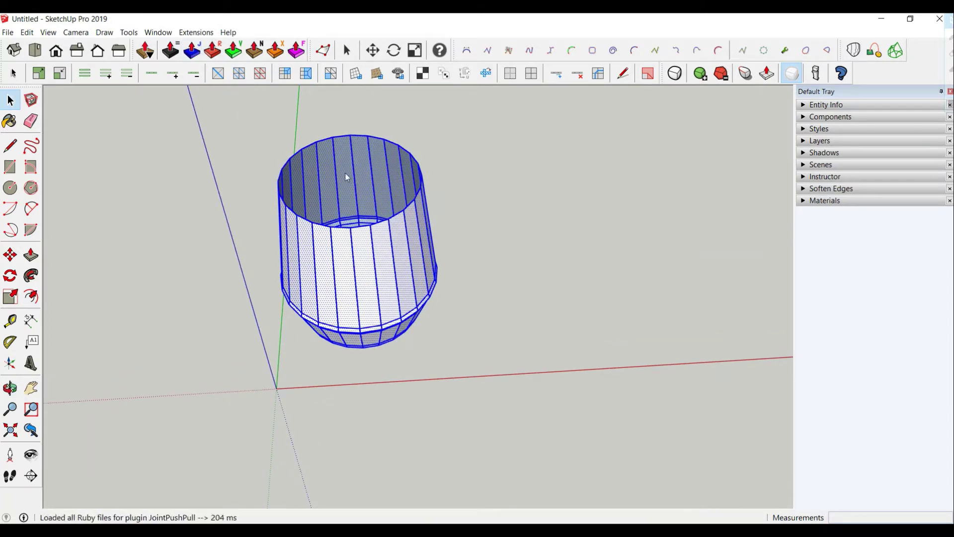
pyautogui.click(348, 178)
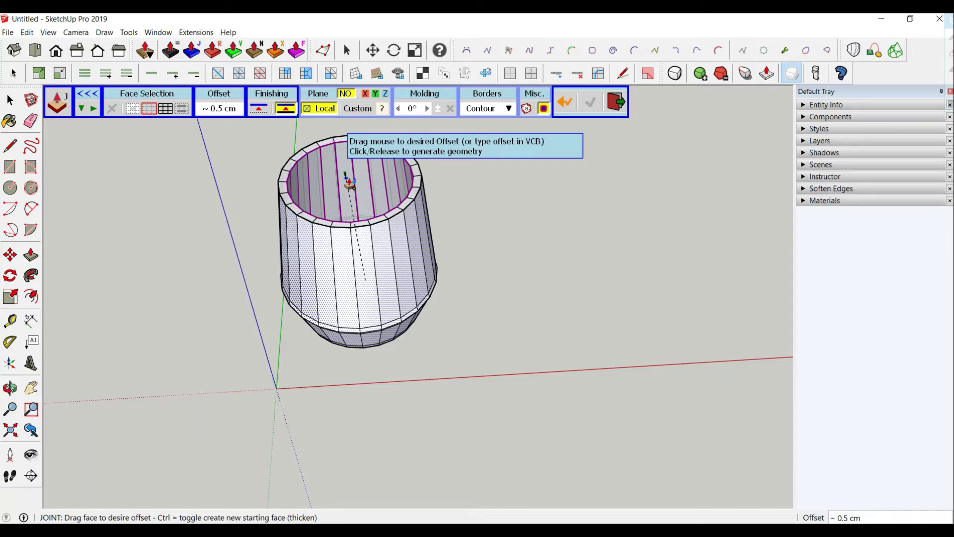
pyautogui.click(349, 183)
pyautogui.moveTo(364, 251); pyautogui.dragTo(318, 43, button='middle')
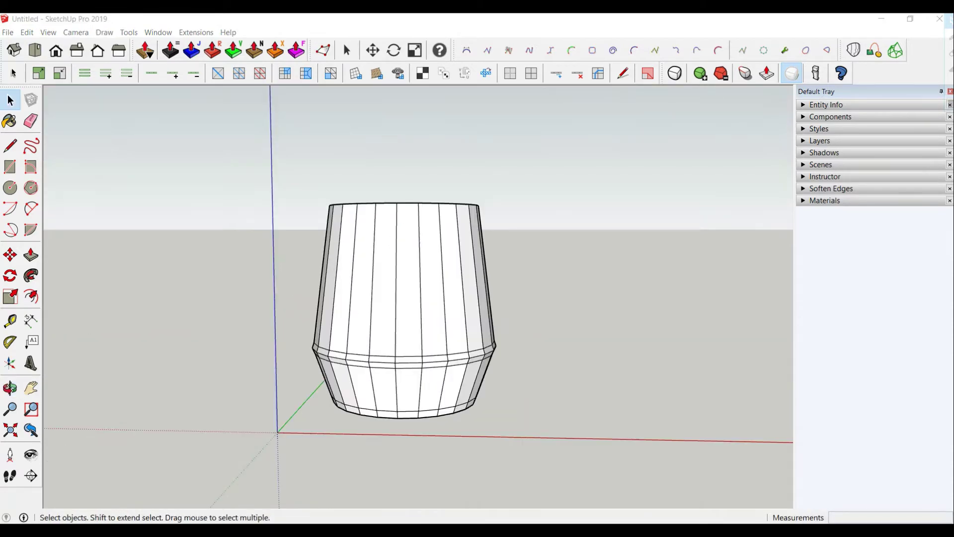
# Insert a new edge loop around the middle of the vessel's flat rim by splitting the ring of radial rim edges
pyautogui.tripleClick(411, 328)
pyautogui.moveTo(409, 326); pyautogui.dragTo(398, 423, button='middle')
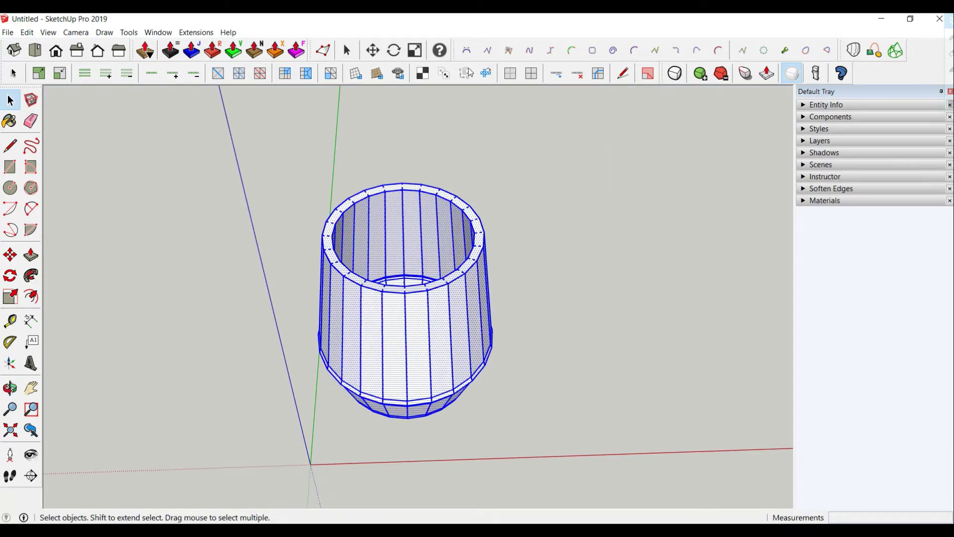
pyautogui.scroll(5, 395, 324)
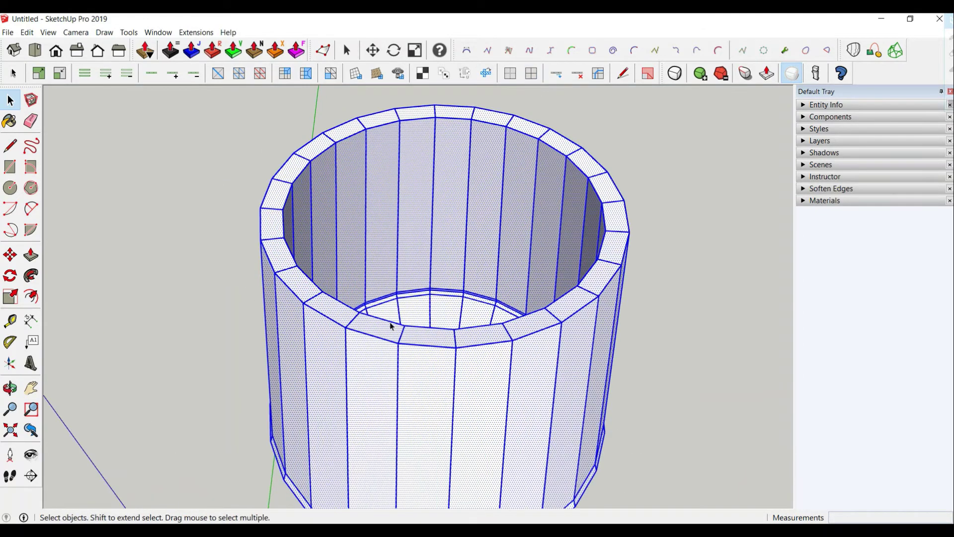
pyautogui.click(404, 353)
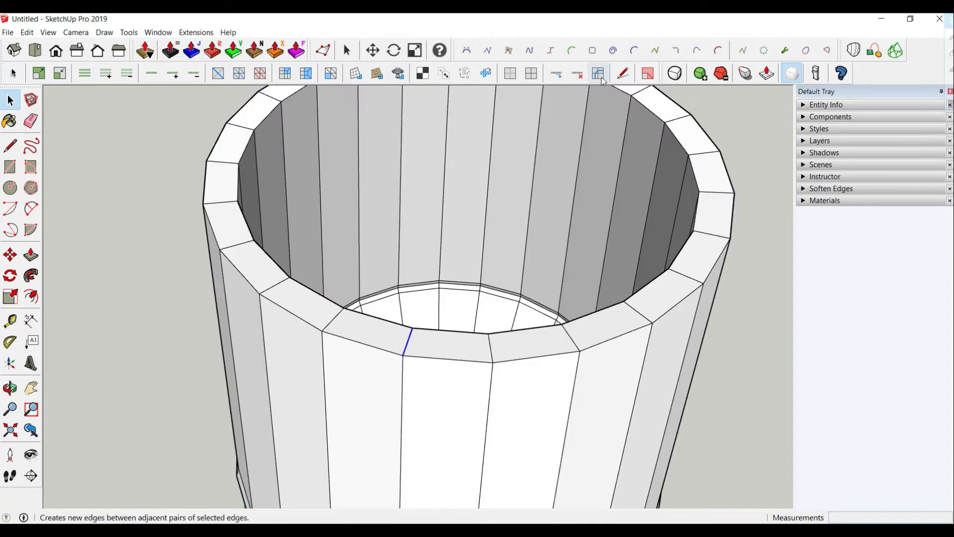
pyautogui.click(556, 73)
pyautogui.scroll(-5, 453, 248)
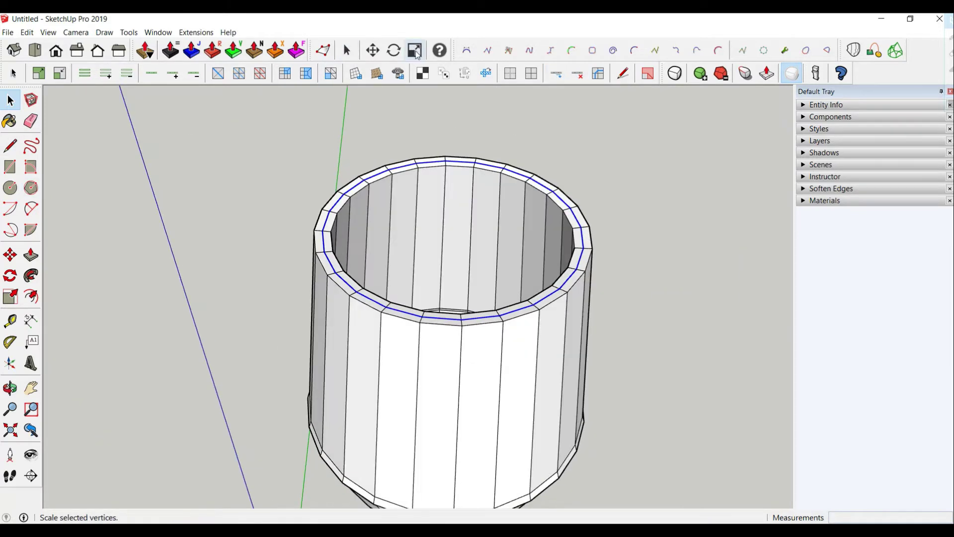
# Raise the rim's middle edge loop about 0.3 cm along the blue axis with Vertex Tools
pyautogui.click(322, 50)
pyautogui.moveTo(515, 280); pyautogui.dragTo(528, 221, button='middle')
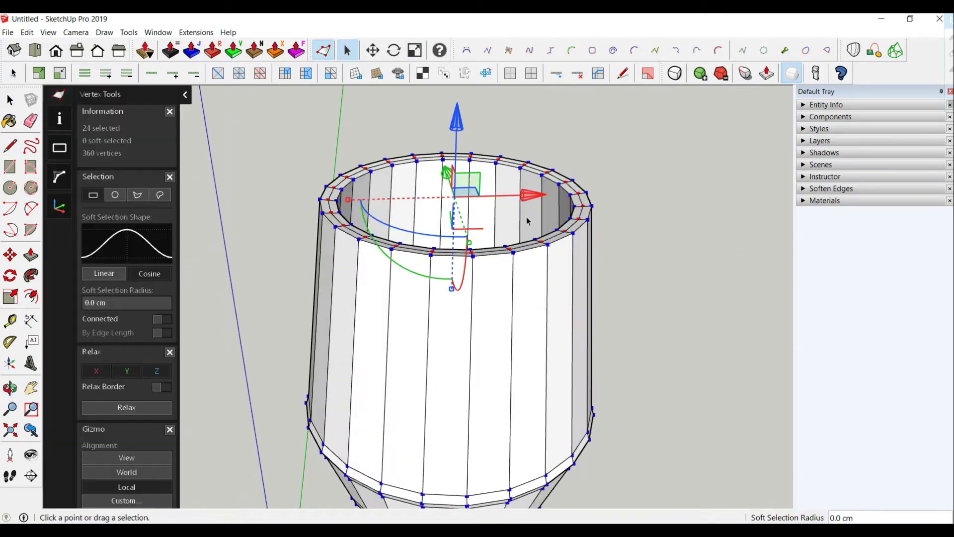
pyautogui.moveTo(458, 130); pyautogui.dragTo(457, 120)
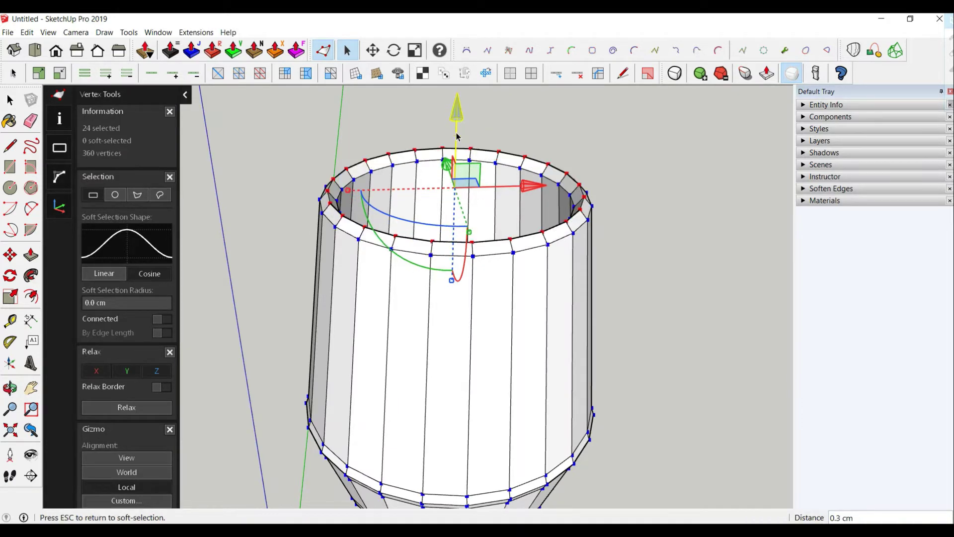
pyautogui.click(10, 100)
# Select the entire connected vessel and make it a group
pyautogui.moveTo(292, 247); pyautogui.dragTo(430, 291, button='middle')
pyautogui.scroll(-2, 433, 295)
pyautogui.tripleClick(435, 300)
pyautogui.rightClick(436, 299)
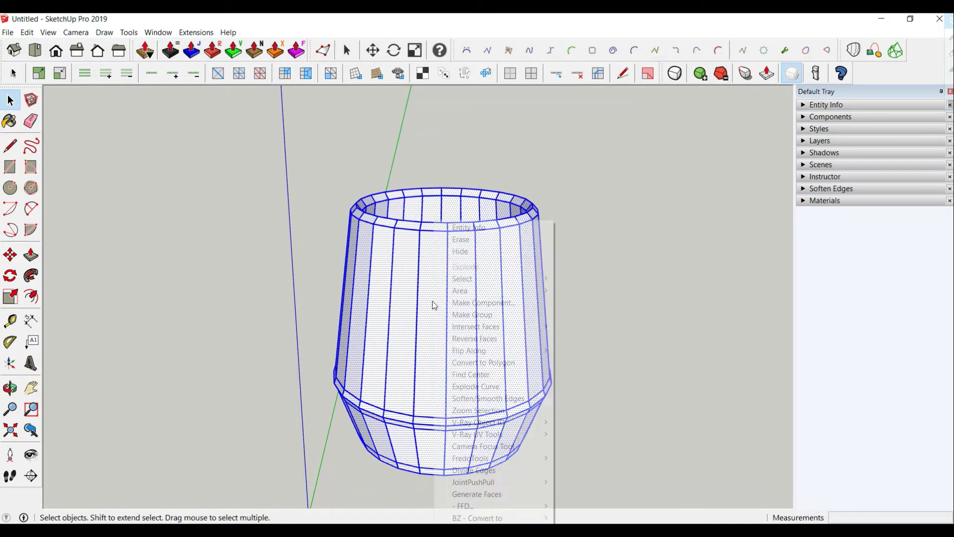
pyautogui.click(481, 315)
# Subdivide the vessel group to preview its smoothed shape
pyautogui.moveTo(433, 313); pyautogui.dragTo(456, 240, button='middle')
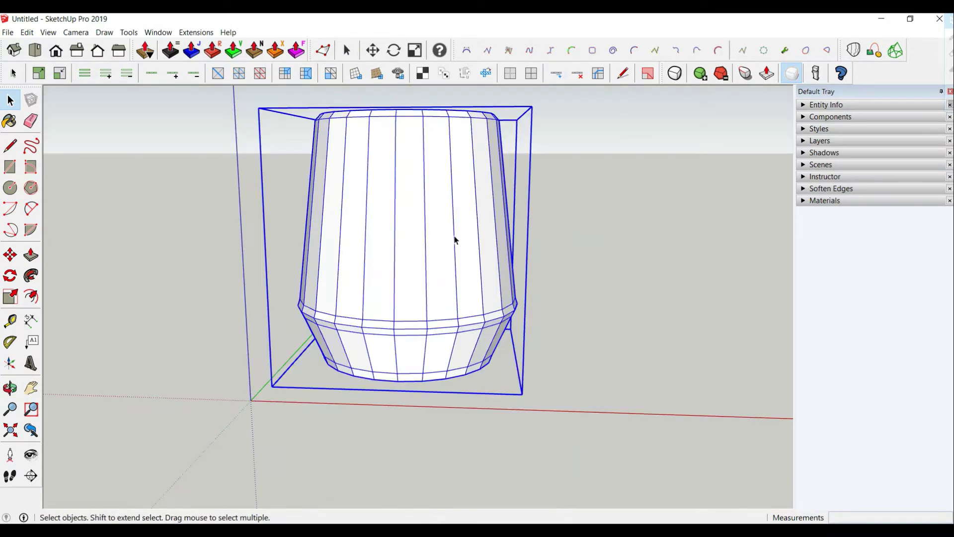
pyautogui.click(702, 75)
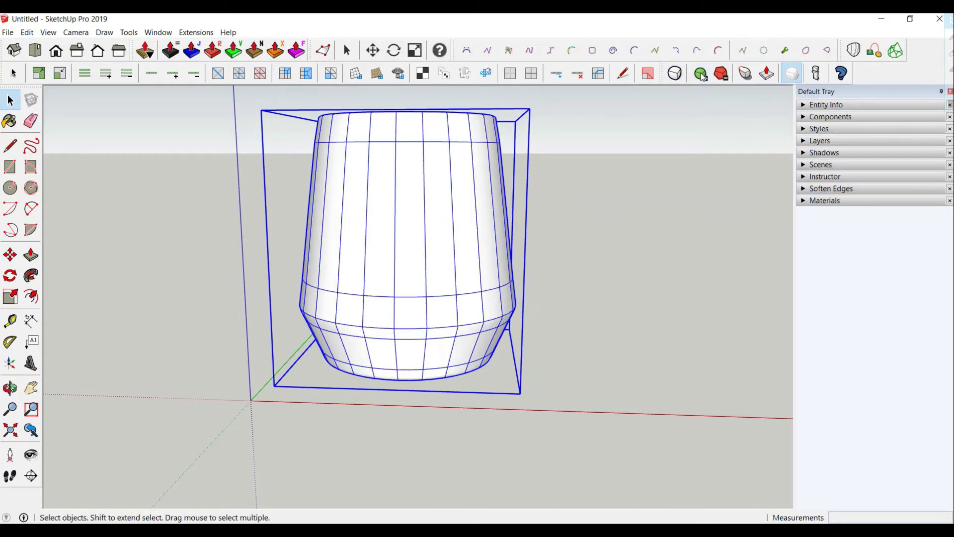
pyautogui.moveTo(598, 241); pyautogui.dragTo(420, 378, button='middle')
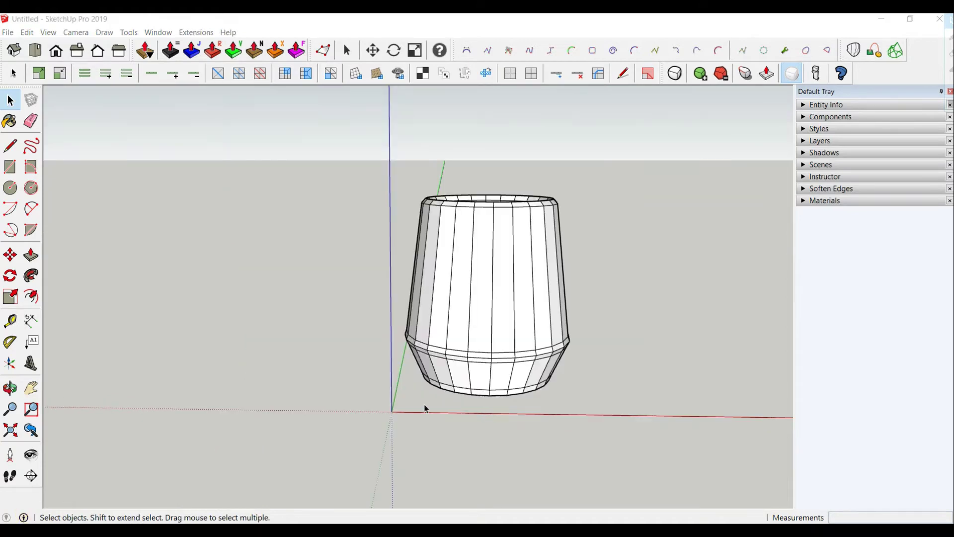
# Move all the vessel geometry inside the group from the centre of its base to the axis origin
pyautogui.click(499, 319)
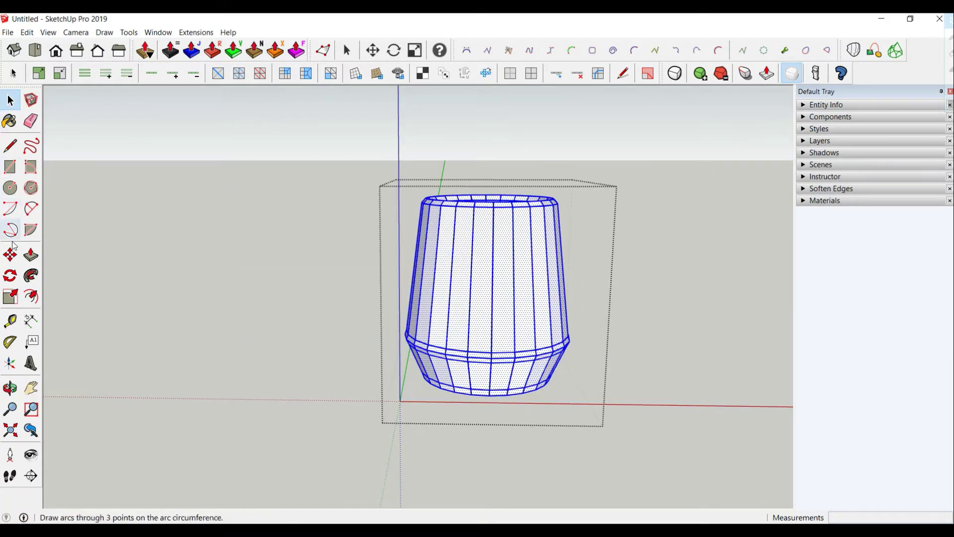
pyautogui.click(10, 255)
pyautogui.scroll(4, 461, 379)
pyautogui.moveTo(461, 379); pyautogui.dragTo(481, 214, button='middle')
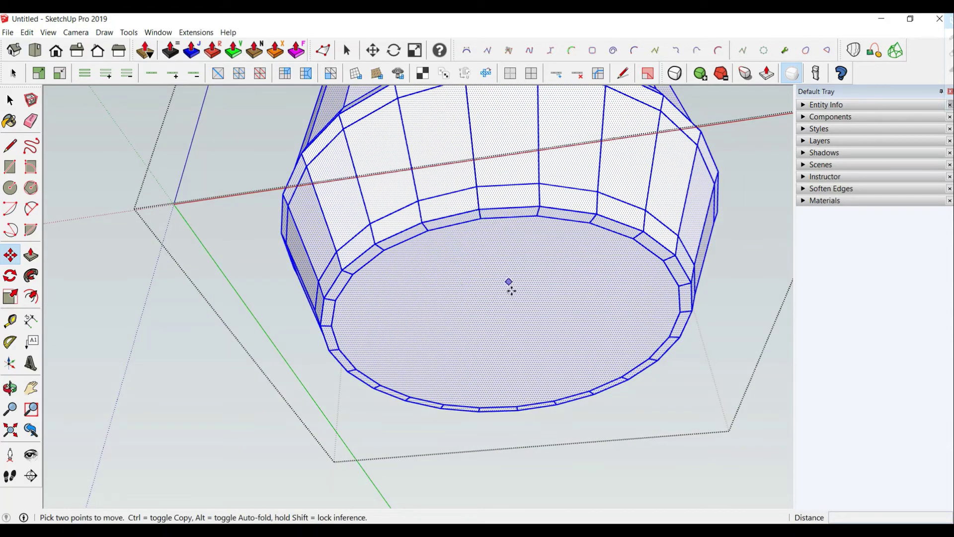
pyautogui.click(502, 333)
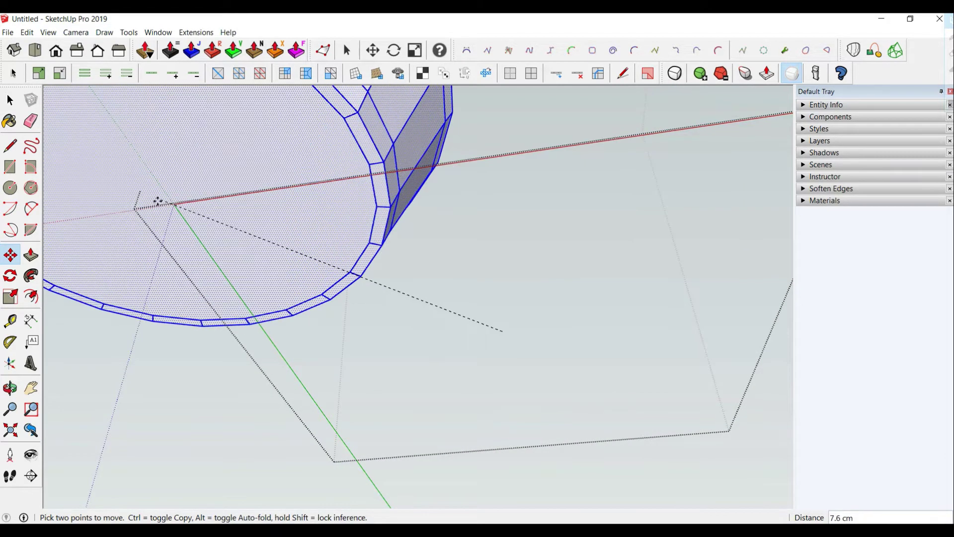
pyautogui.click(175, 205)
pyautogui.moveTo(298, 247); pyautogui.dragTo(441, 334, button='middle')
pyautogui.press('space')
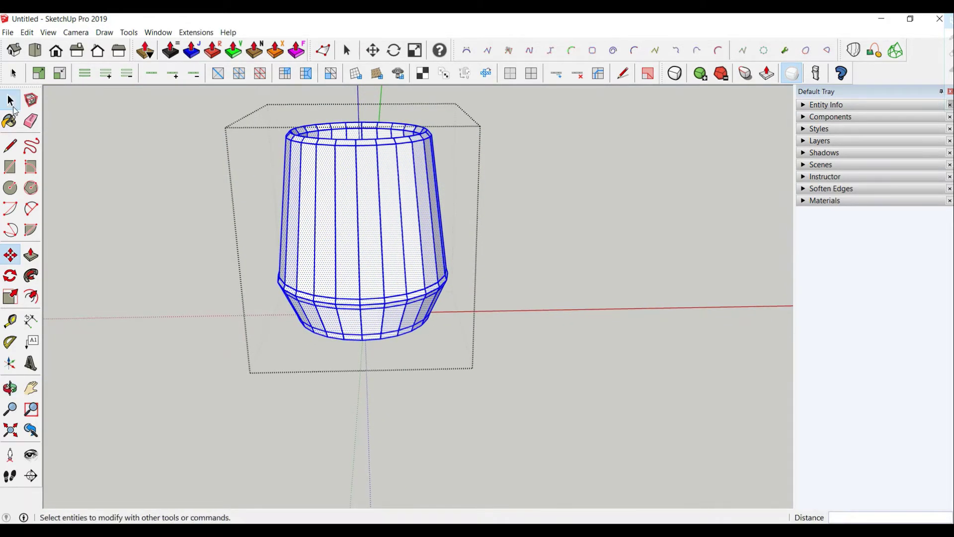
pyautogui.click(254, 200)
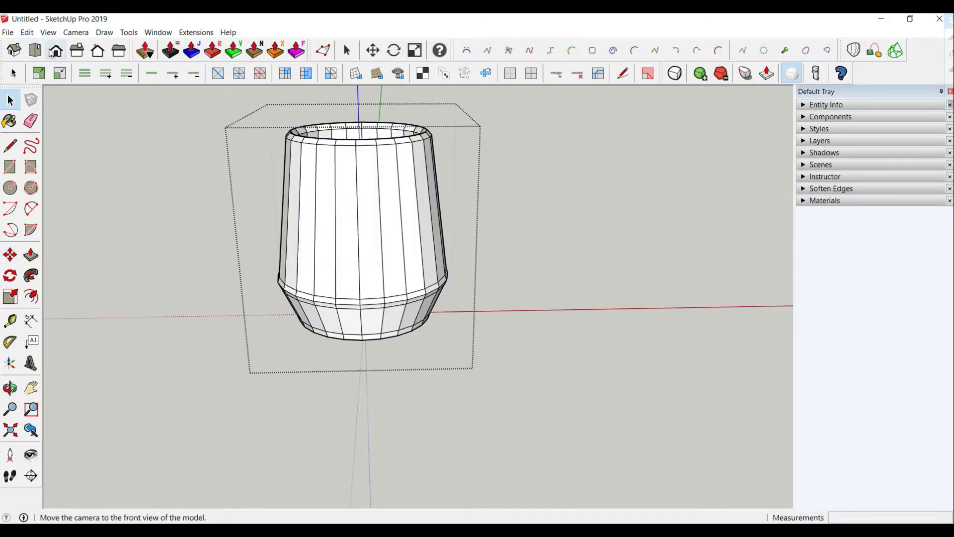
# Draw a vertical rectangle about 3.0 by 5.8 cm beside the vessel wall in the front view
pyautogui.click(56, 50)
pyautogui.press('r')
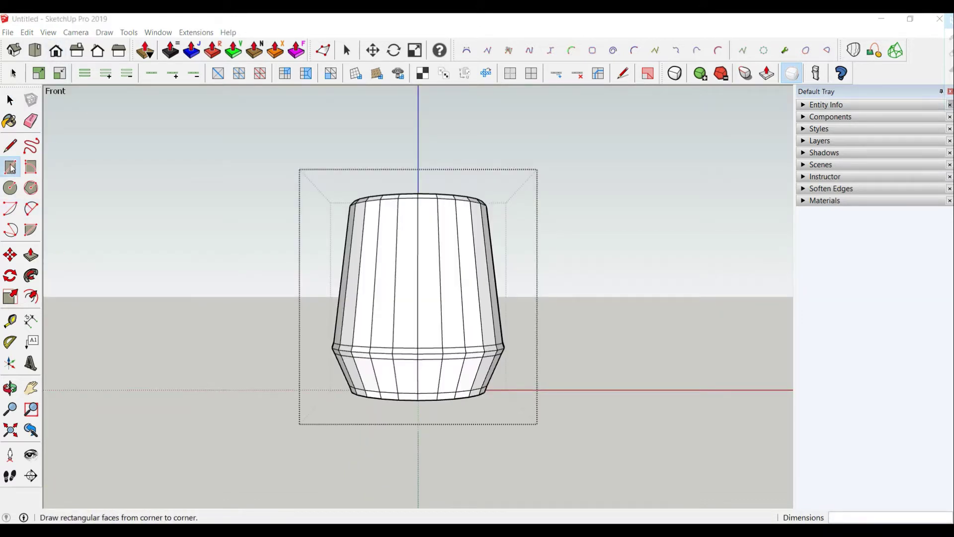
pyautogui.click(509, 225)
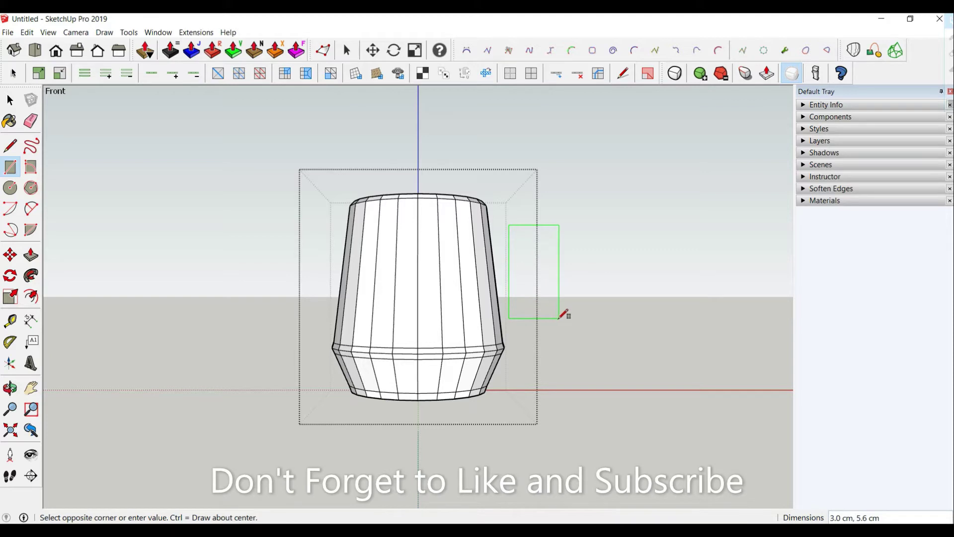
pyautogui.click(559, 322)
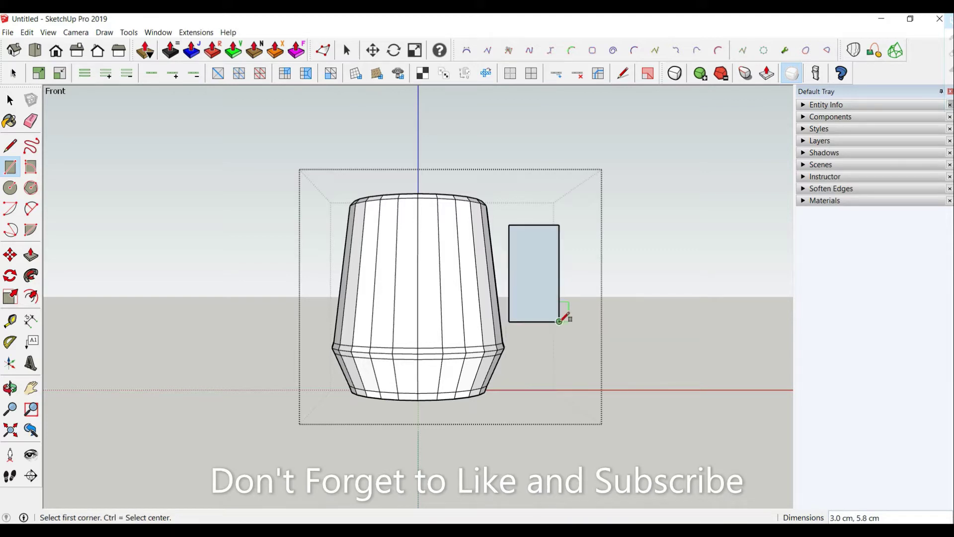
pyautogui.click(10, 100)
# Move the rectangle 0.3 cm along the green axis
pyautogui.moveTo(382, 322); pyautogui.dragTo(187, 427, button='middle')
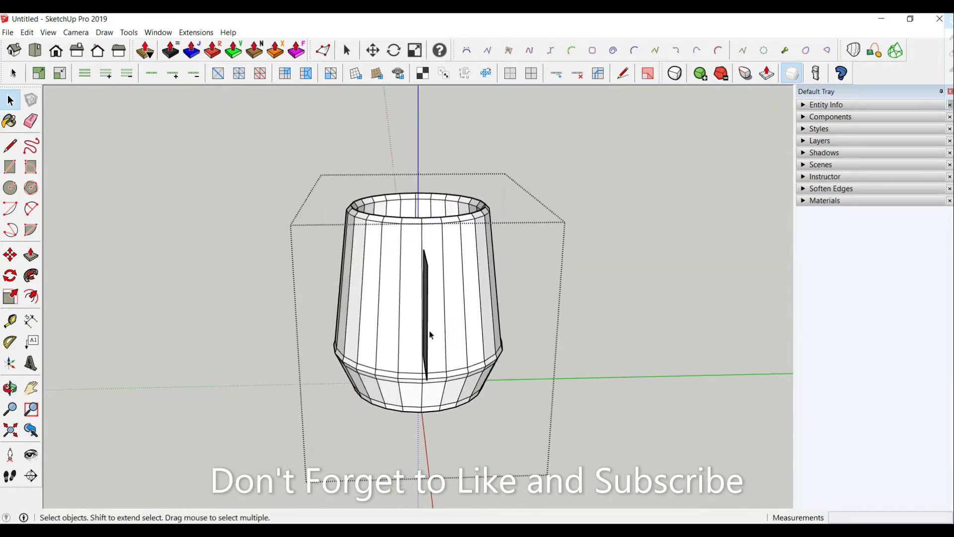
pyautogui.moveTo(445, 335); pyautogui.dragTo(474, 335, button='middle')
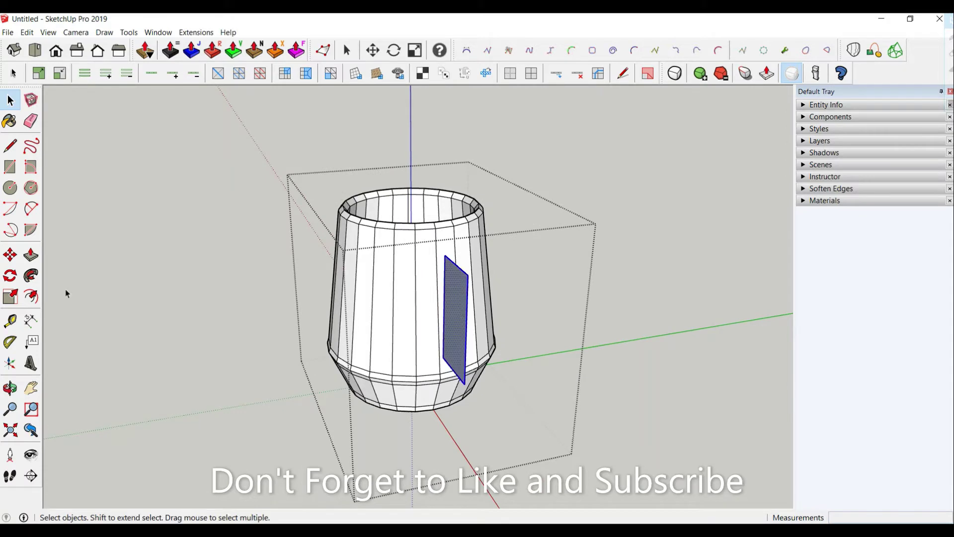
pyautogui.click(10, 255)
pyautogui.click(430, 464)
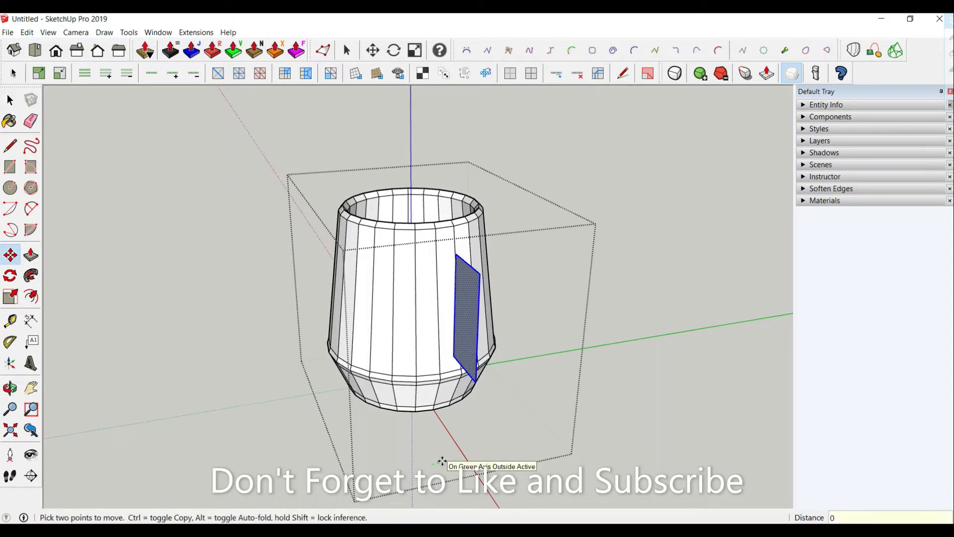
pyautogui.moveTo(441, 461); pyautogui.dragTo(348, 456, button='middle')
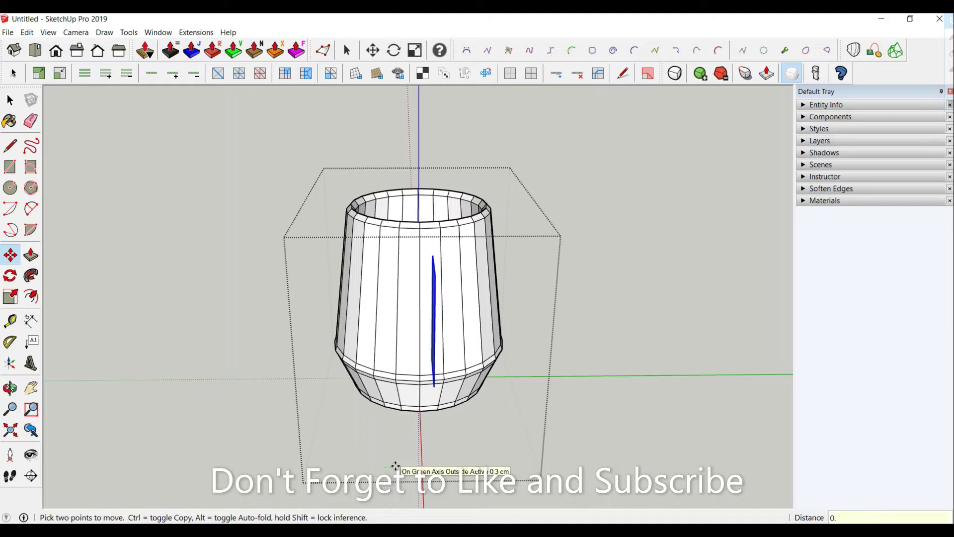
pyautogui.press('Return')
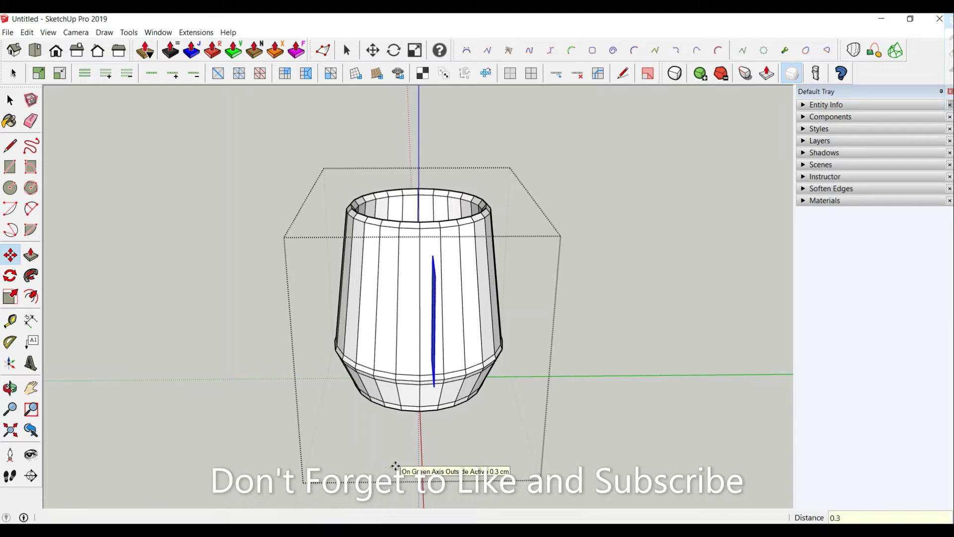
# Extend the rectangle through the vessel wall by moving its nearer vertical edge about 2.2 cm along the red axis
pyautogui.moveTo(395, 466); pyautogui.dragTo(484, 404, button='middle')
pyautogui.scroll(2, 496, 371)
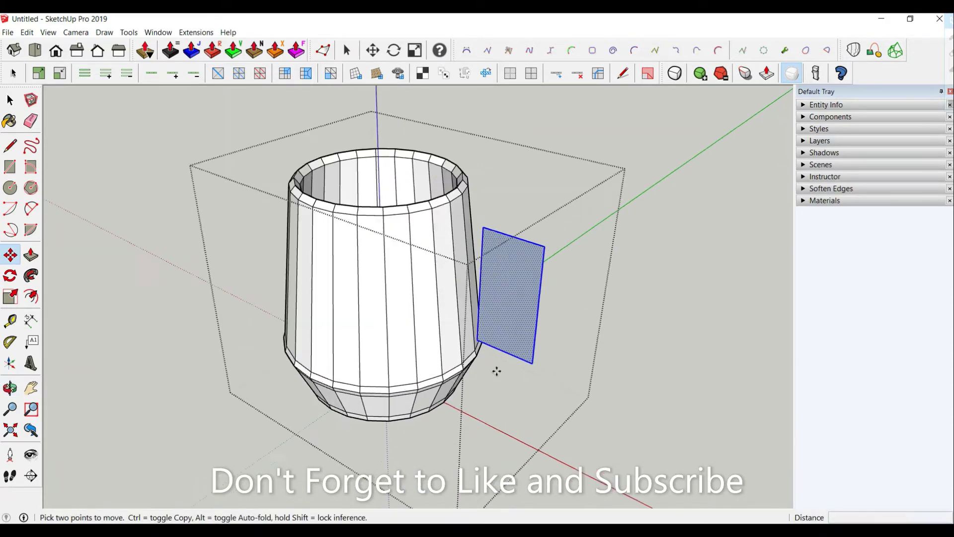
pyautogui.moveTo(497, 371); pyautogui.dragTo(480, 327, button='middle')
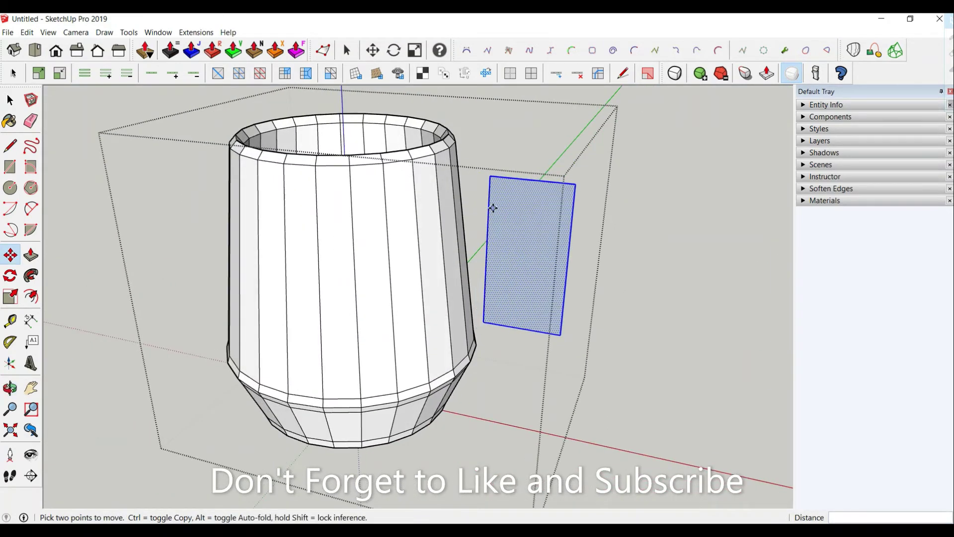
pyautogui.moveTo(493, 208); pyautogui.dragTo(587, 220, button='middle')
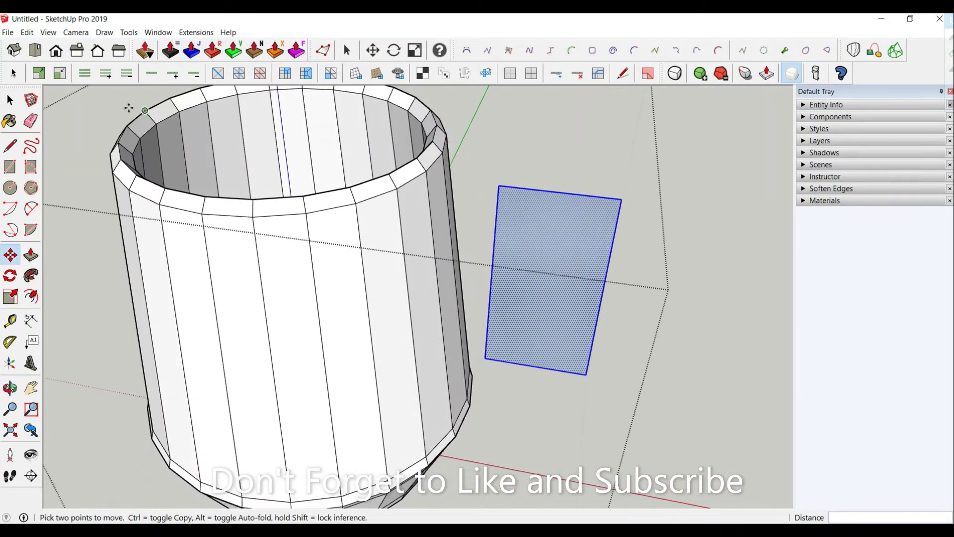
pyautogui.click(10, 100)
pyautogui.click(497, 242)
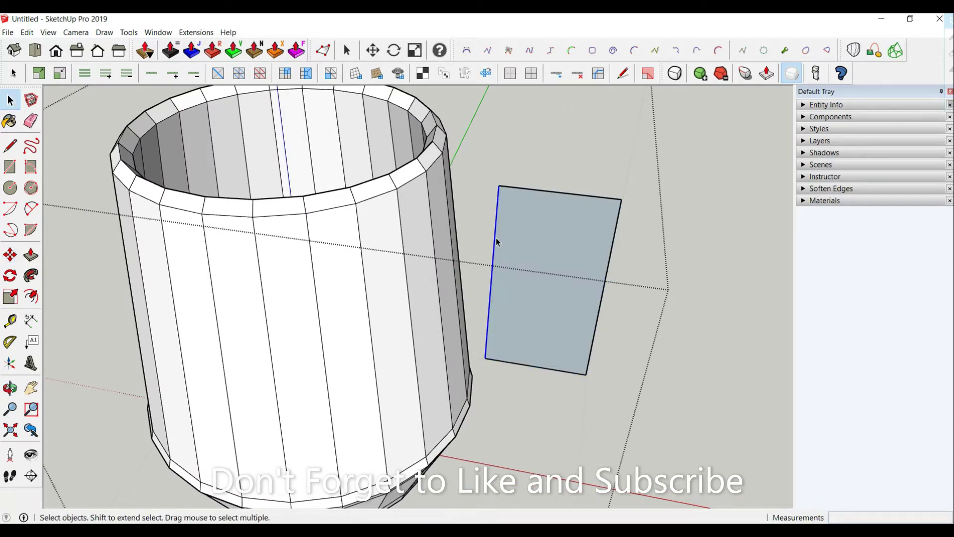
pyautogui.moveTo(496, 239); pyautogui.dragTo(239, 269, button='middle')
pyautogui.click(10, 255)
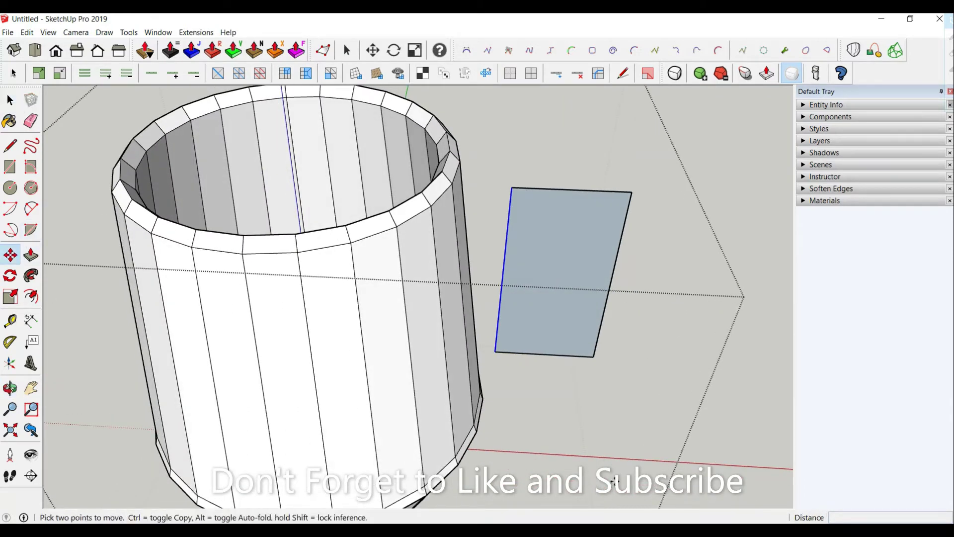
pyautogui.click(613, 480)
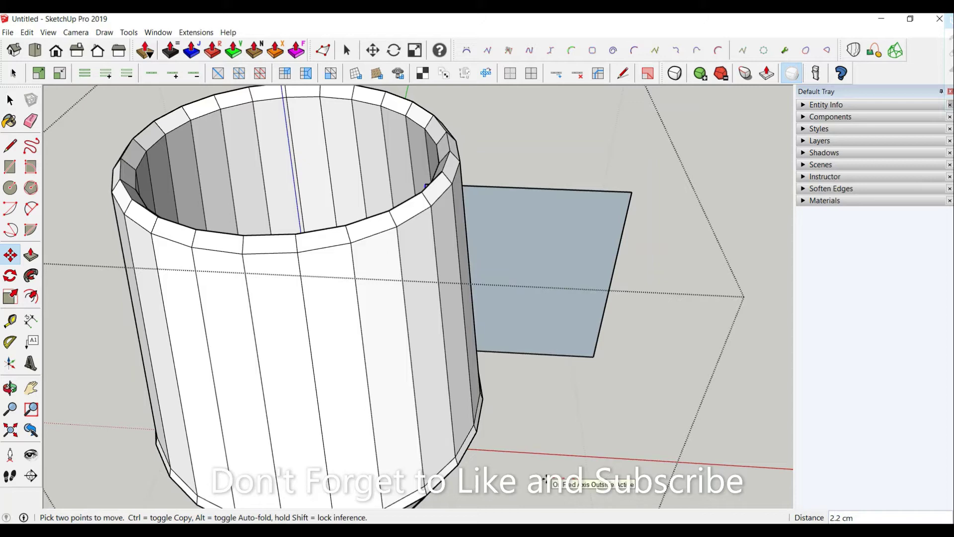
pyautogui.moveTo(533, 461); pyautogui.dragTo(348, 460, button='middle')
# Intersect the rectangle with the vessel's outer wall using Intersect Faces
pyautogui.click(10, 100)
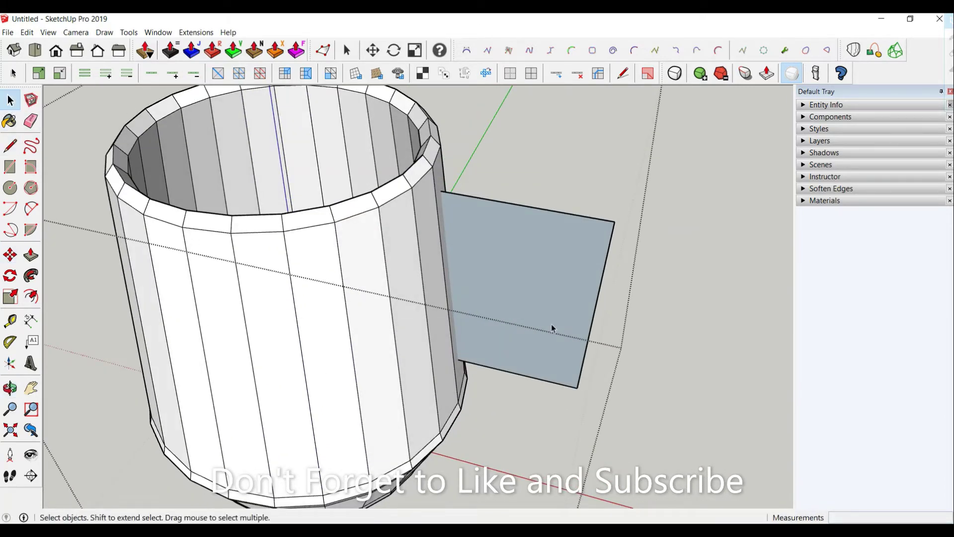
pyautogui.click(549, 298)
pyautogui.rightClick(550, 300)
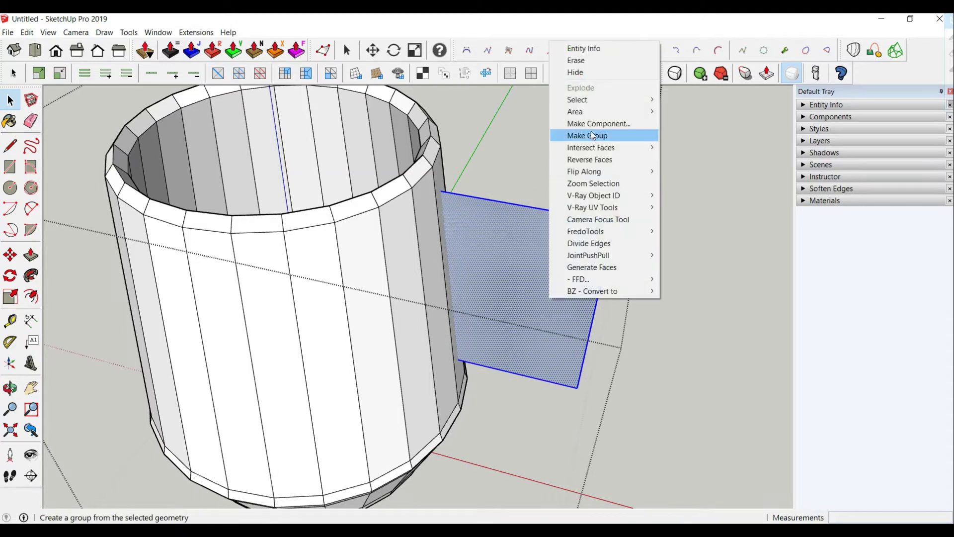
pyautogui.moveTo(594, 148)
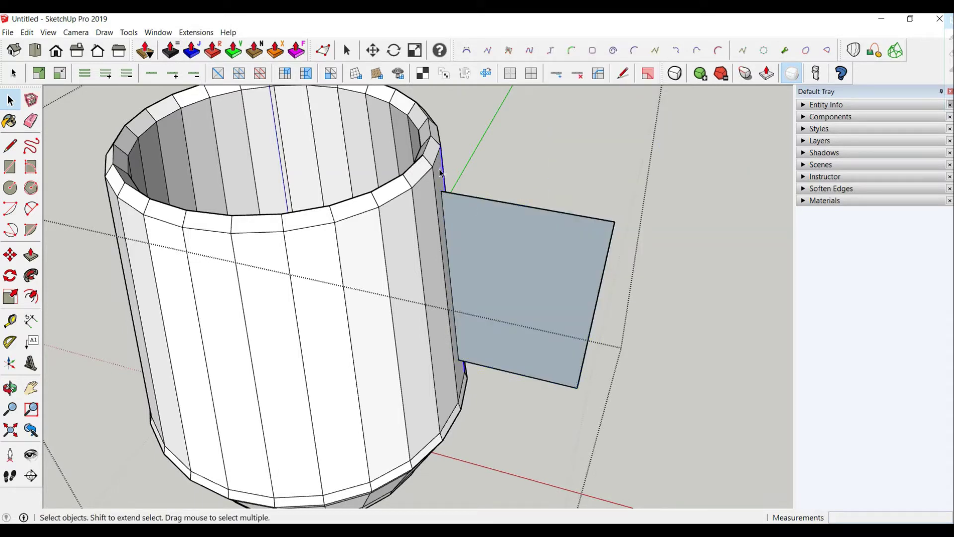
# Intersect the rectangle's part inside the vessel with the adjoining inner wall facet using Intersect Faces with the model
pyautogui.moveTo(442, 174); pyautogui.dragTo(578, 243, button='middle')
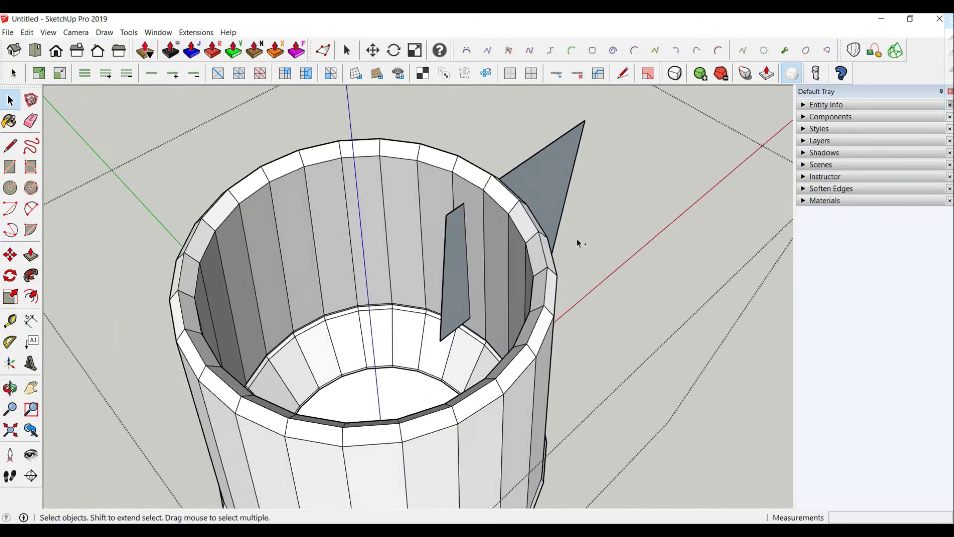
pyautogui.click(476, 220)
pyautogui.keyDown('shift'); pyautogui.click(458, 238); pyautogui.keyUp('shift')
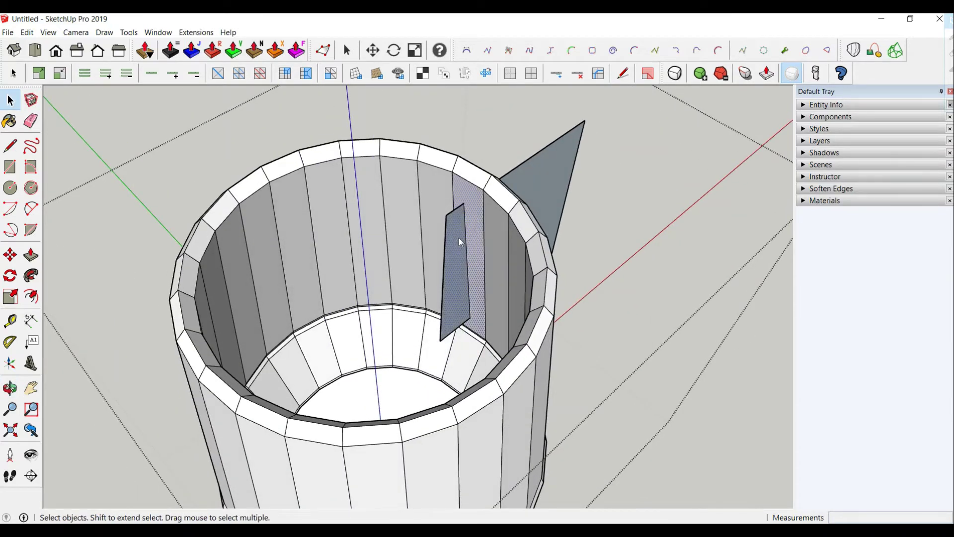
pyautogui.rightClick(459, 238)
pyautogui.moveTo(511, 346)
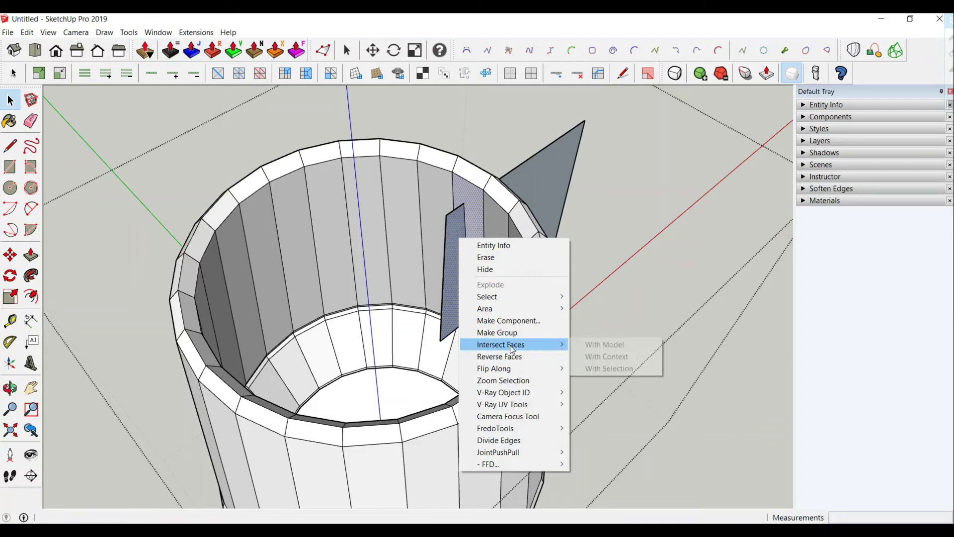
pyautogui.click(591, 343)
# Erase the edges of the leftover rectangle piece inside the vessel so its face is removed
pyautogui.moveTo(590, 338)
pyautogui.mouseDown(button='middle')
pyautogui.moveTo(365, 245)
pyautogui.moveTo(580, 275)
pyautogui.moveTo(421, 247)
pyautogui.mouseUp(button='middle')
pyautogui.click(31, 121)
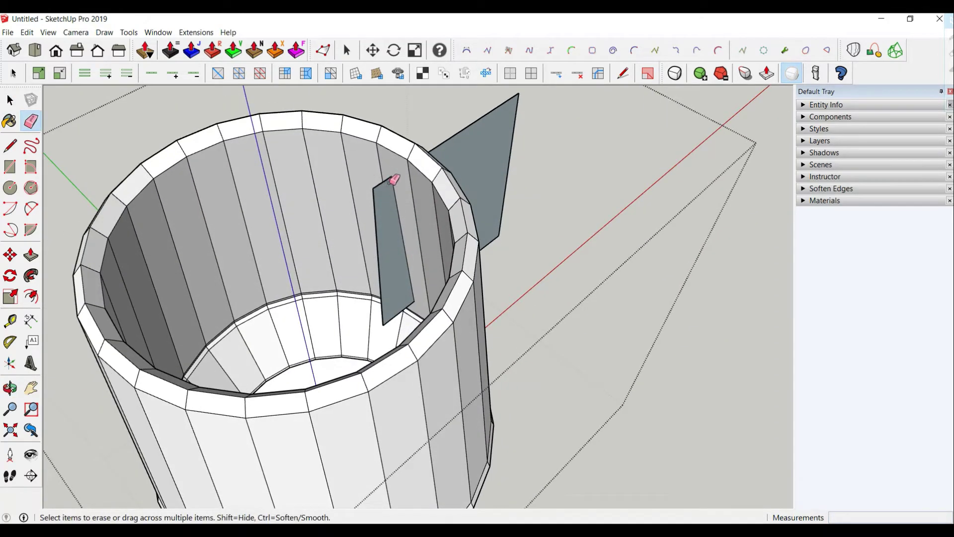
pyautogui.moveTo(397, 183)
pyautogui.mouseDown()
pyautogui.moveTo(377, 211)
pyautogui.moveTo(397, 295)
pyautogui.mouseUp()
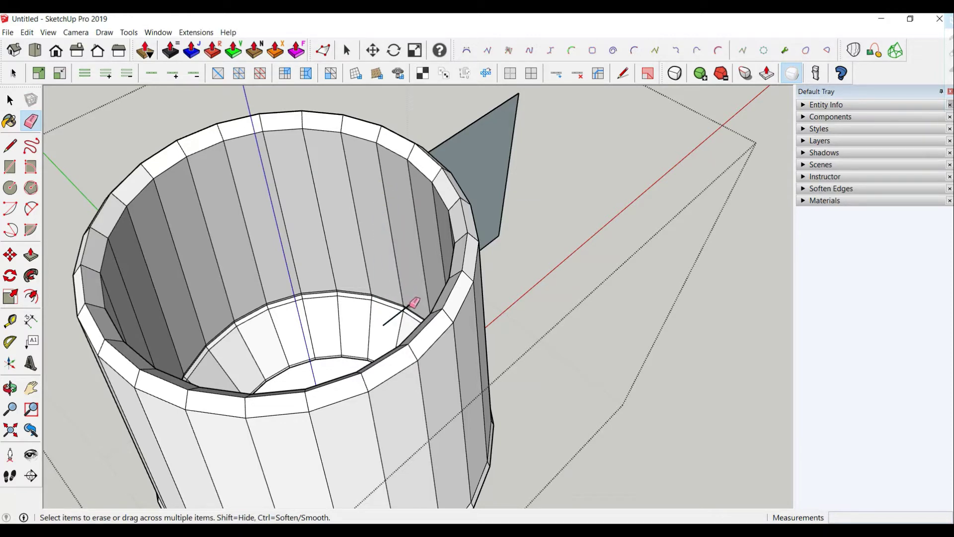
# Move the trimmed outer face a short distance away from the vessel wall along the red axis
pyautogui.moveTo(422, 297); pyautogui.dragTo(518, 181, button='middle')
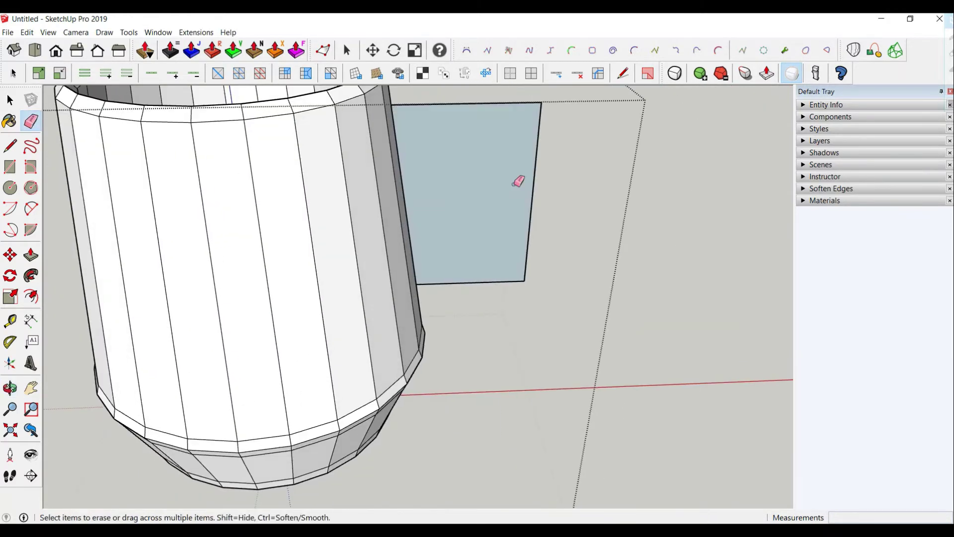
pyautogui.click(9, 100)
pyautogui.click(473, 207)
pyautogui.click(10, 255)
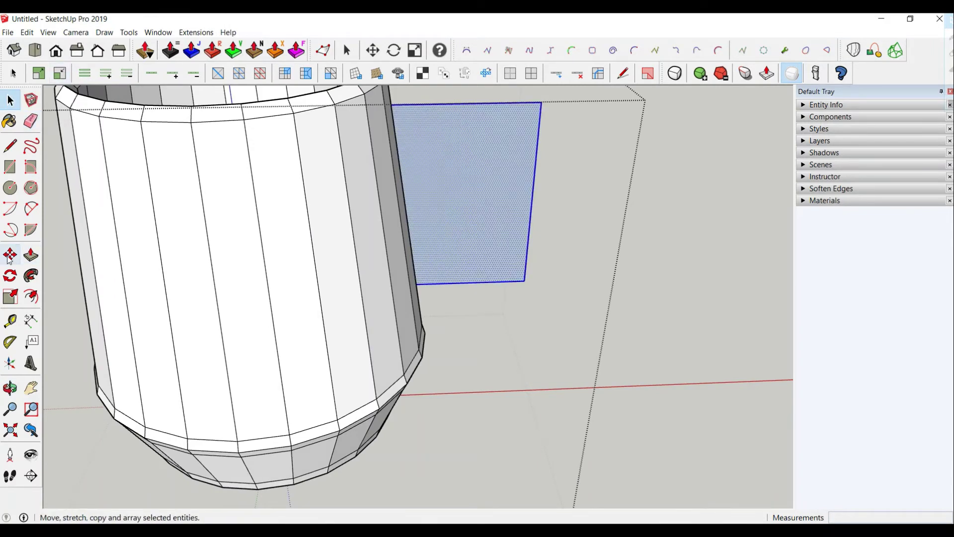
pyautogui.scroll(-3, 79, 265)
pyautogui.click(333, 421)
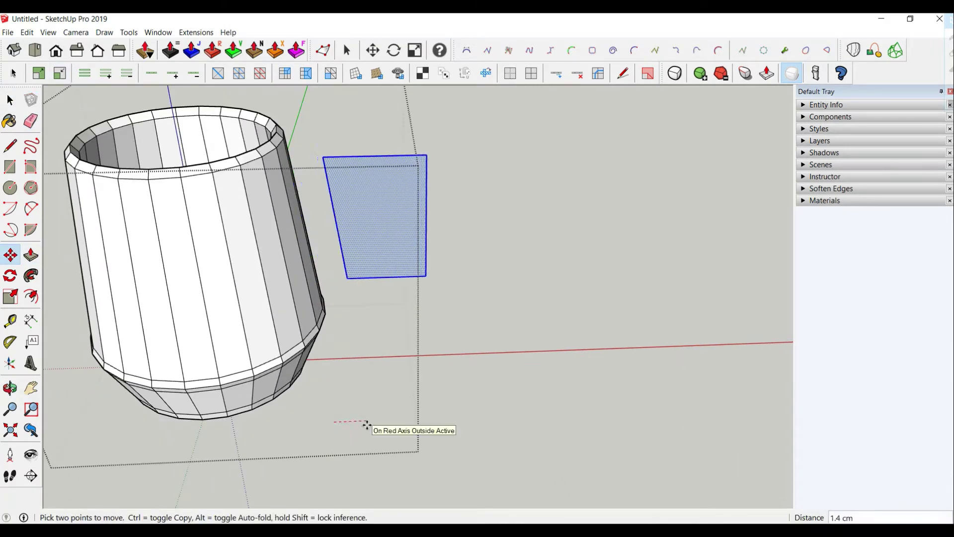
pyautogui.click(369, 425)
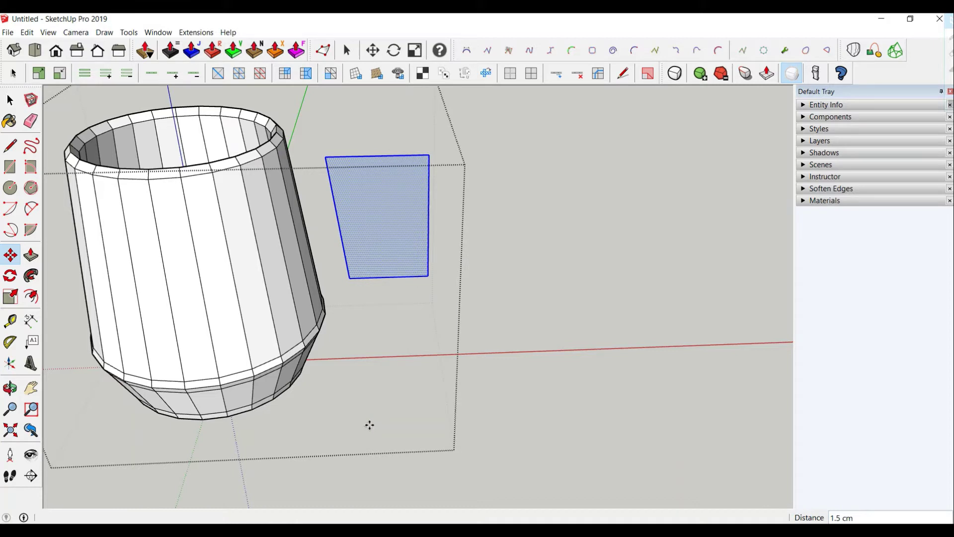
pyautogui.click(370, 426)
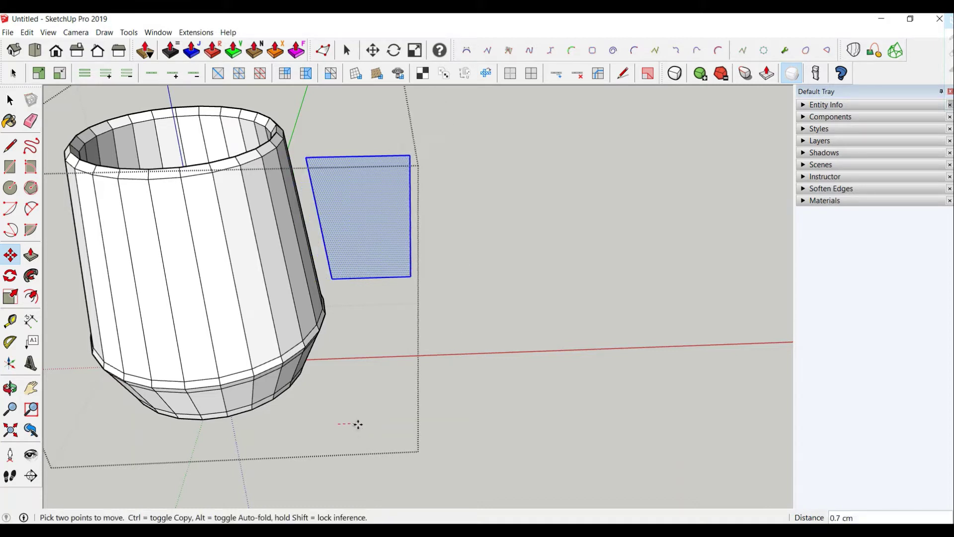
pyautogui.click(10, 99)
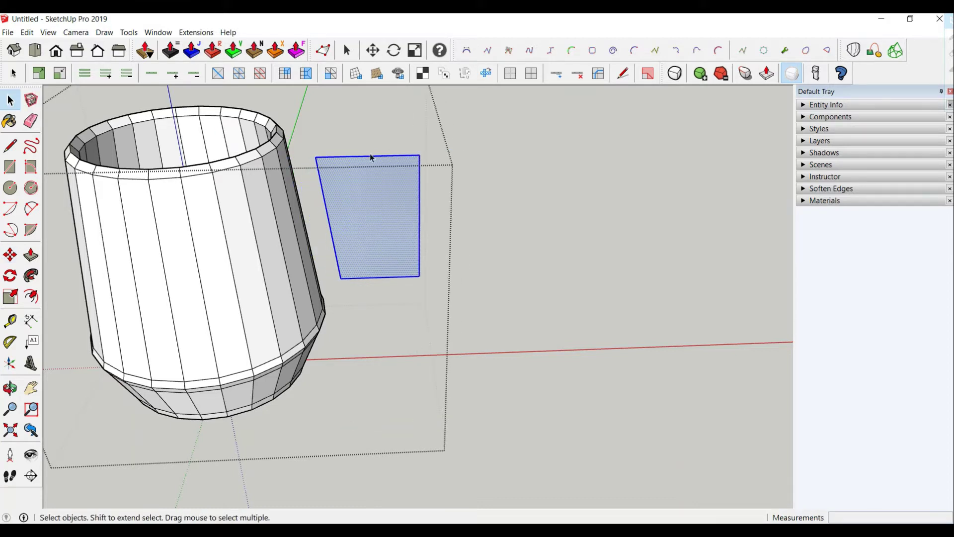
# Draw a handle-shaped Classic Bezier curve on the face, starting and ending near the two ends of its slanted edge and bulging outward
pyautogui.scroll(3, 320, 166)
pyautogui.scroll(2, 315, 137)
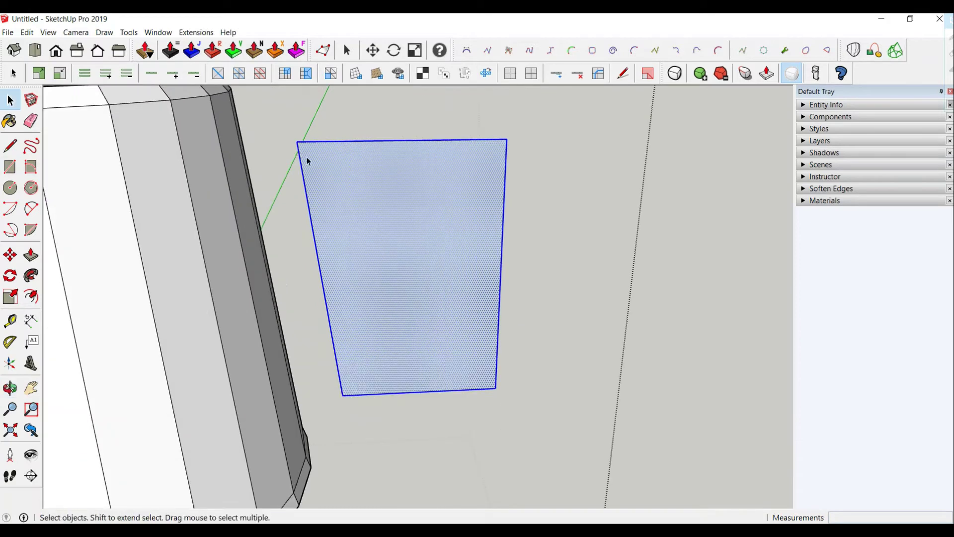
pyautogui.click(313, 114)
pyautogui.click(466, 50)
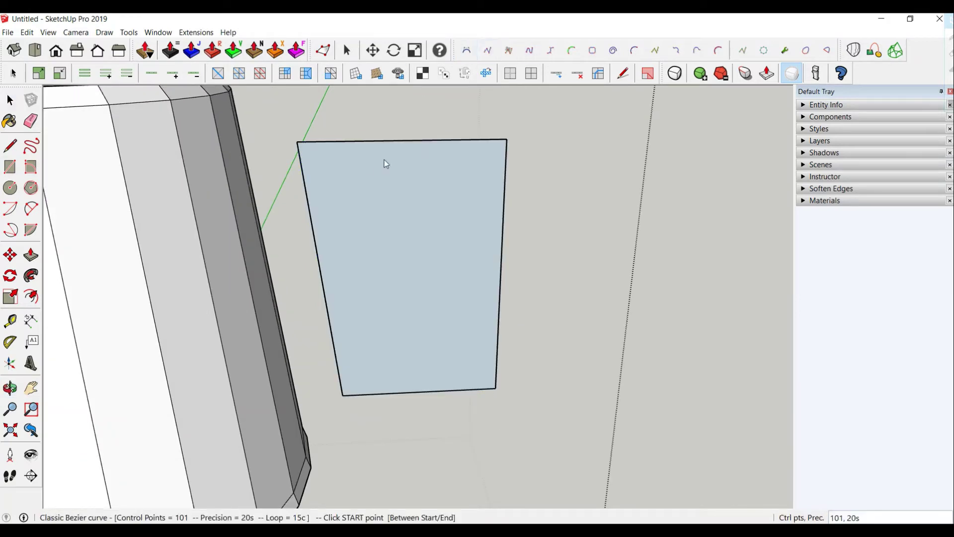
pyautogui.click(301, 163)
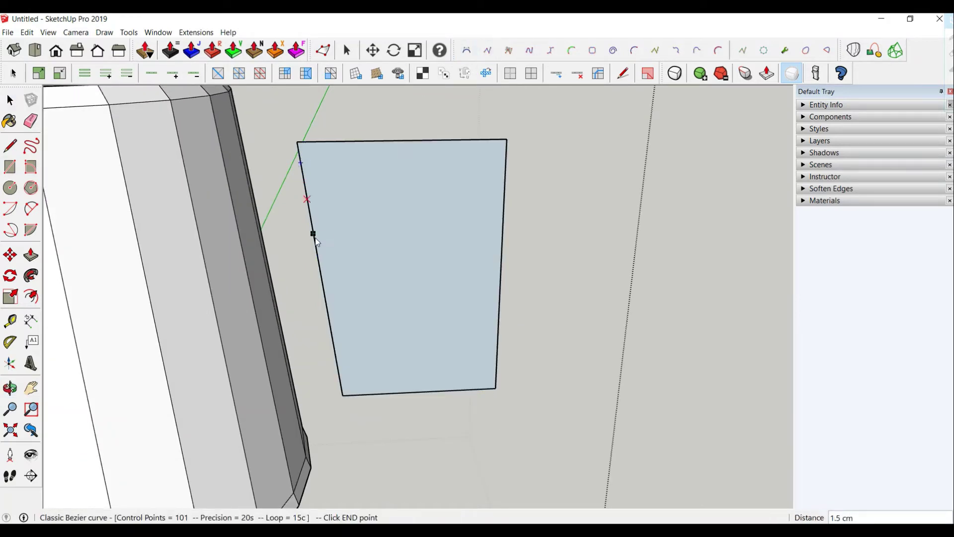
pyautogui.click(339, 373)
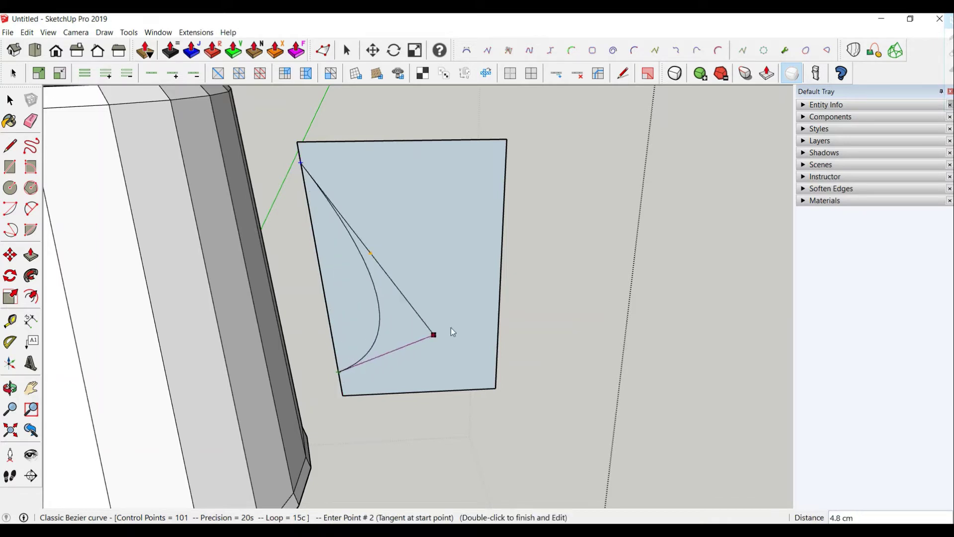
pyautogui.click(473, 166)
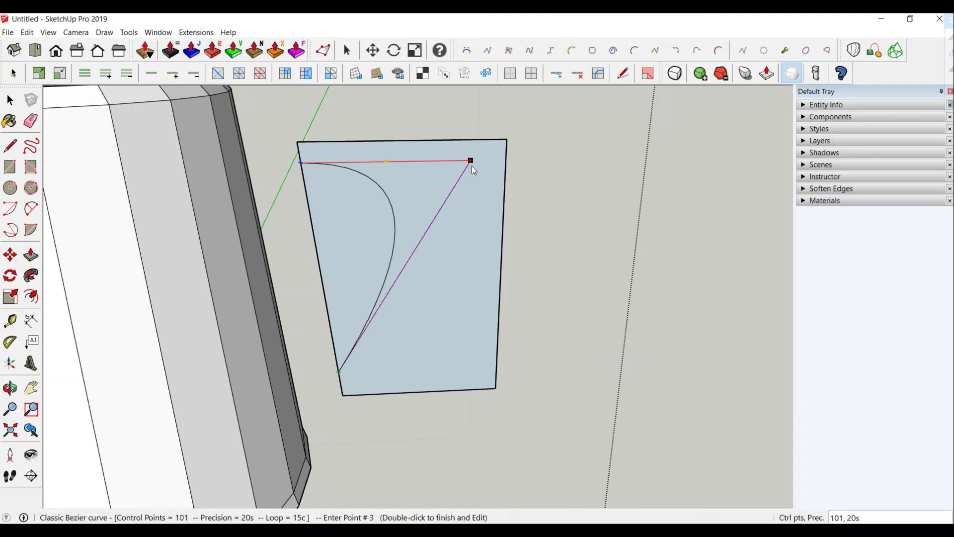
pyautogui.click(467, 357)
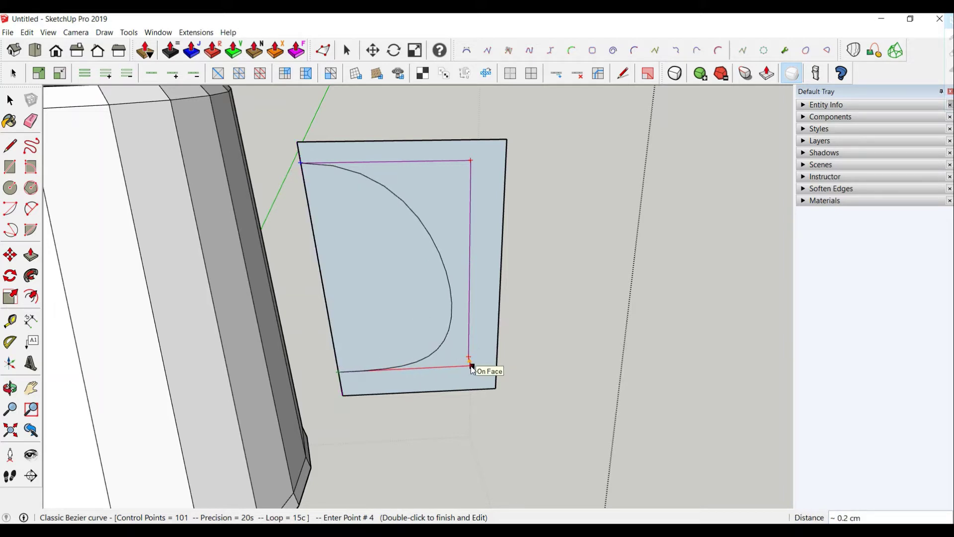
pyautogui.doubleClick(471, 366)
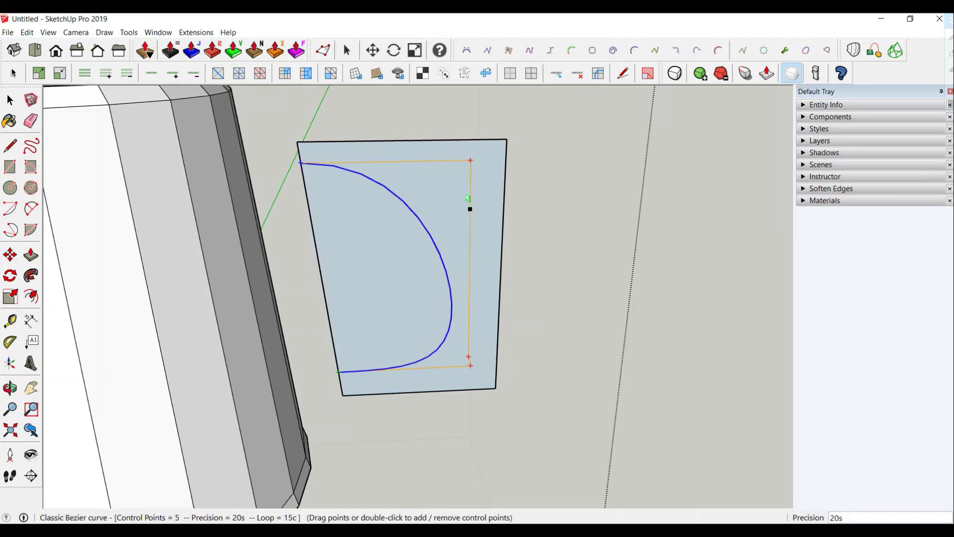
# Round out the Bezier curve by adding three control points and raising the one on the upper control line slightly
pyautogui.doubleClick(445, 161)
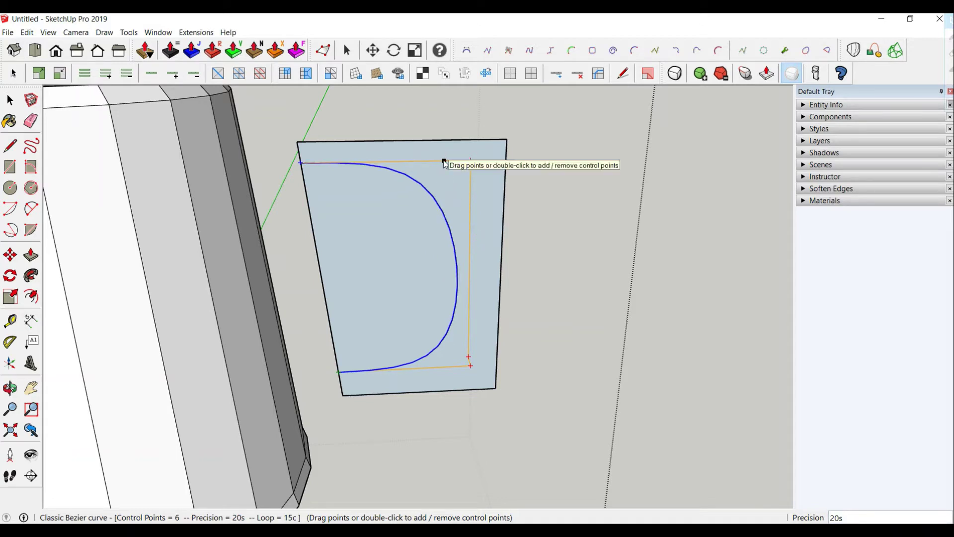
pyautogui.moveTo(444, 161); pyautogui.dragTo(446, 147)
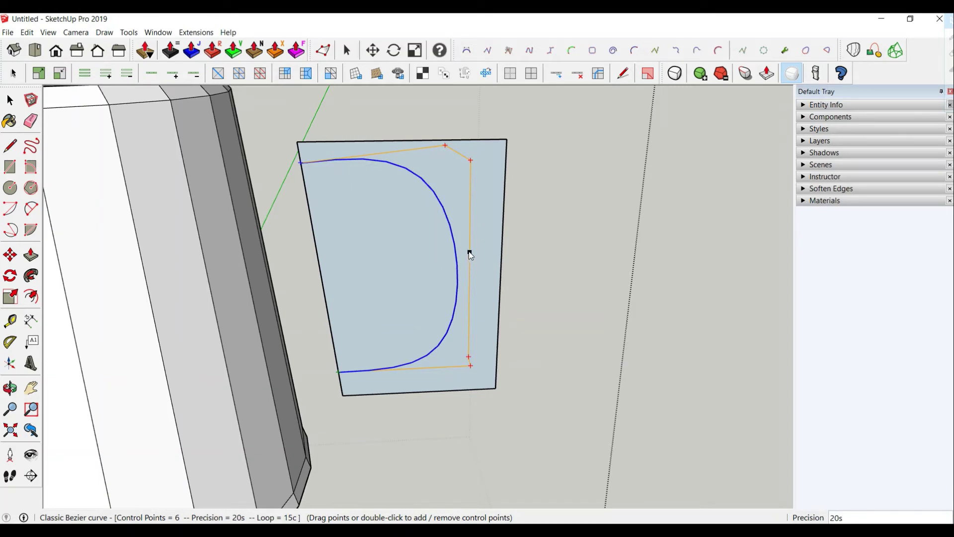
pyautogui.doubleClick(471, 192)
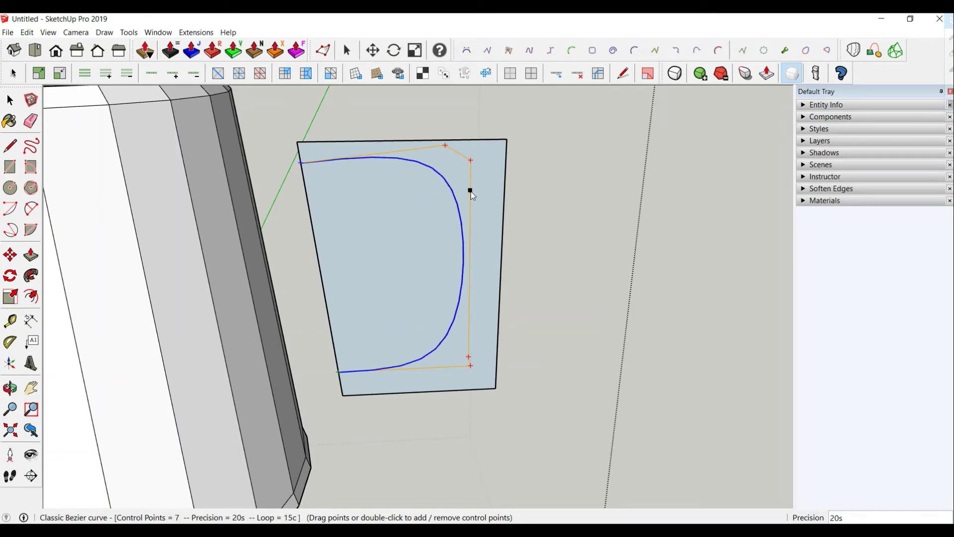
pyautogui.doubleClick(470, 323)
pyautogui.moveTo(470, 325); pyautogui.dragTo(481, 323, button='middle')
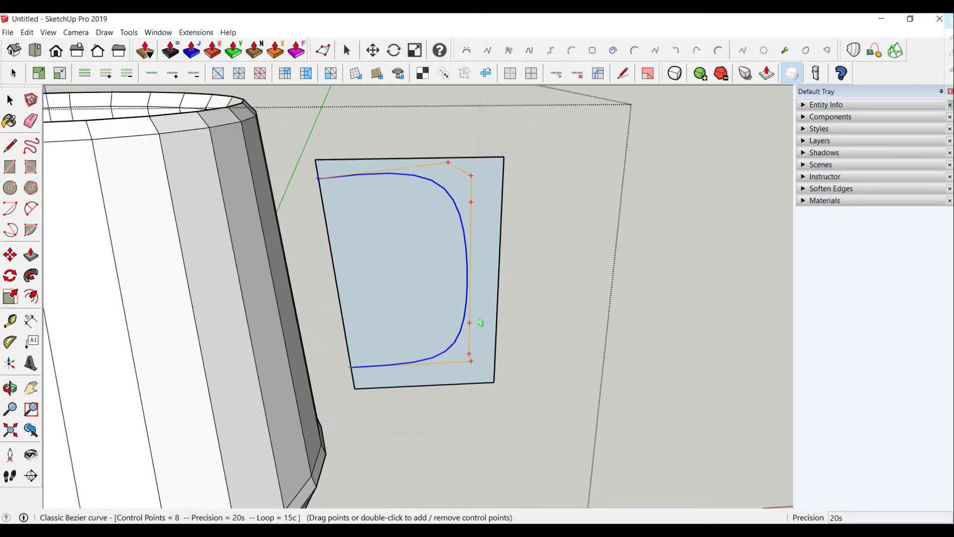
pyautogui.scroll(-2, 480, 323)
pyautogui.click(10, 100)
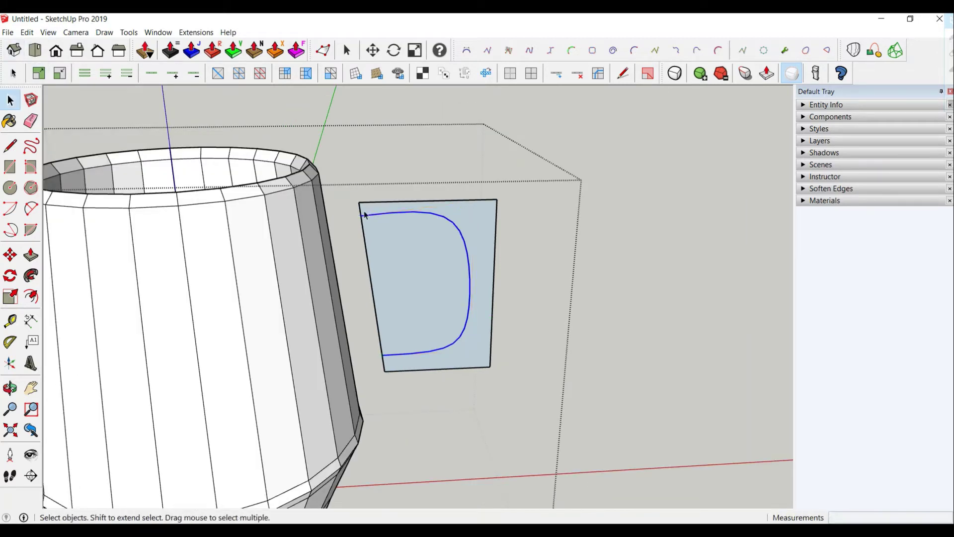
# Erase the face's outer vertical edge, its bottom edge and the slanted edge's stub below the curve
pyautogui.moveTo(463, 220); pyautogui.dragTo(460, 263, button='middle')
pyautogui.scroll(3, 460, 262)
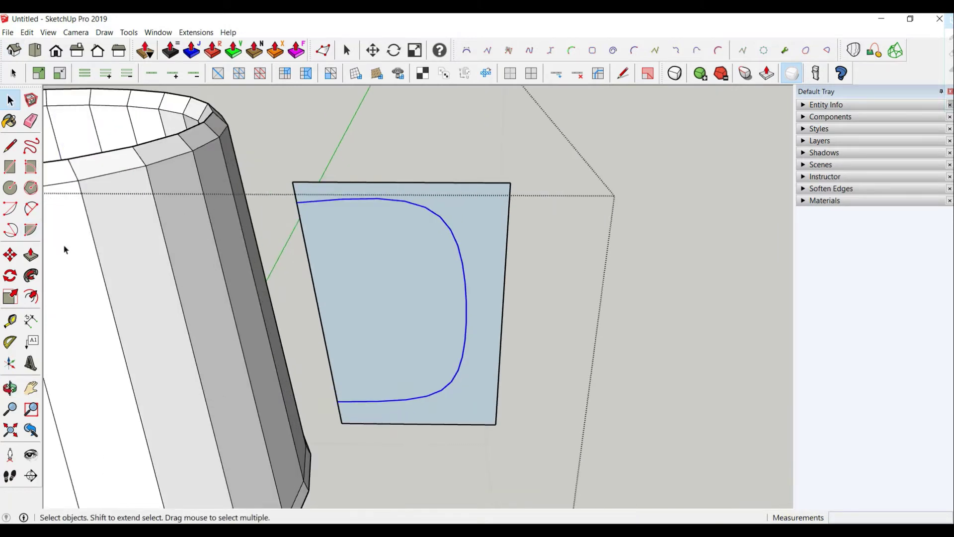
pyautogui.click(30, 120)
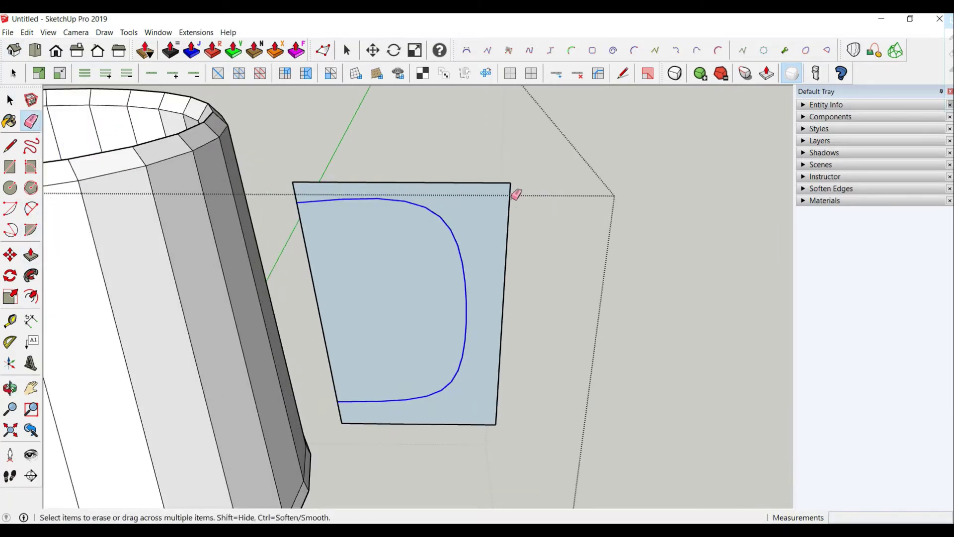
pyautogui.click(510, 215)
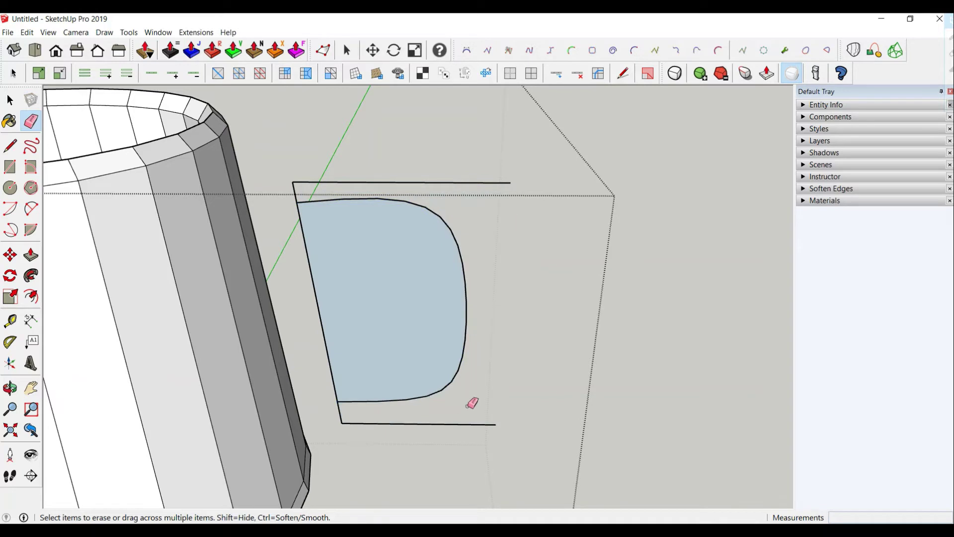
pyautogui.click(472, 424)
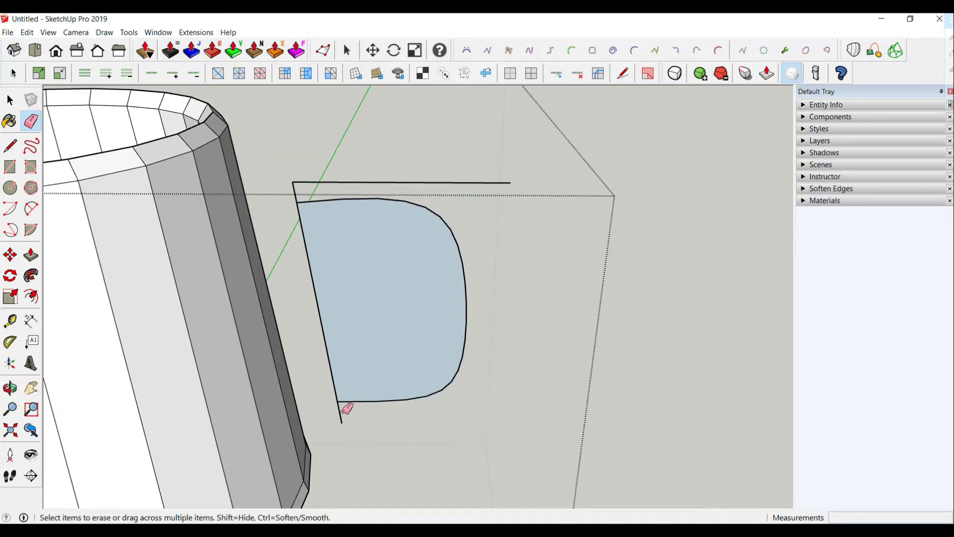
pyautogui.click(341, 412)
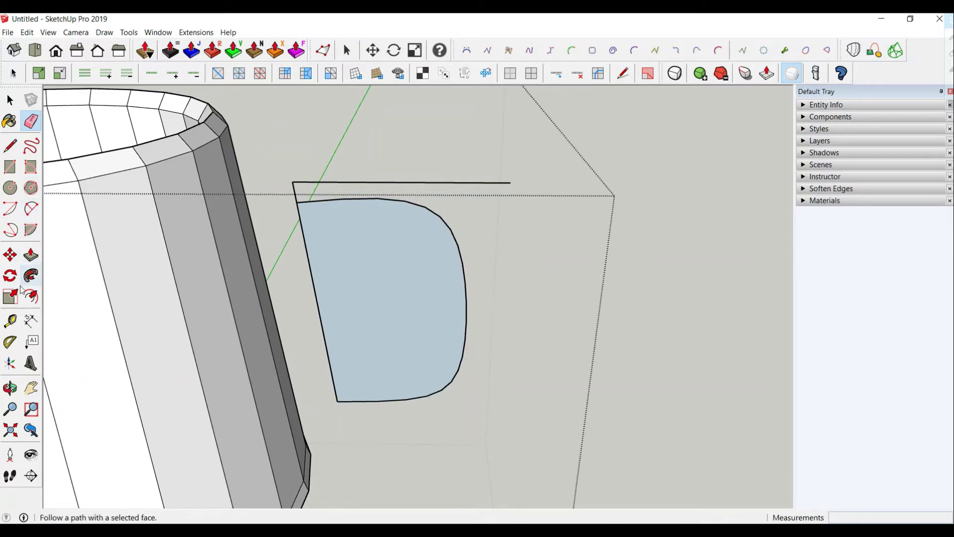
# Draw a 0.4 cm line down the slanted edge from the curve's upper endpoint
pyautogui.click(10, 145)
pyautogui.scroll(3, 293, 203)
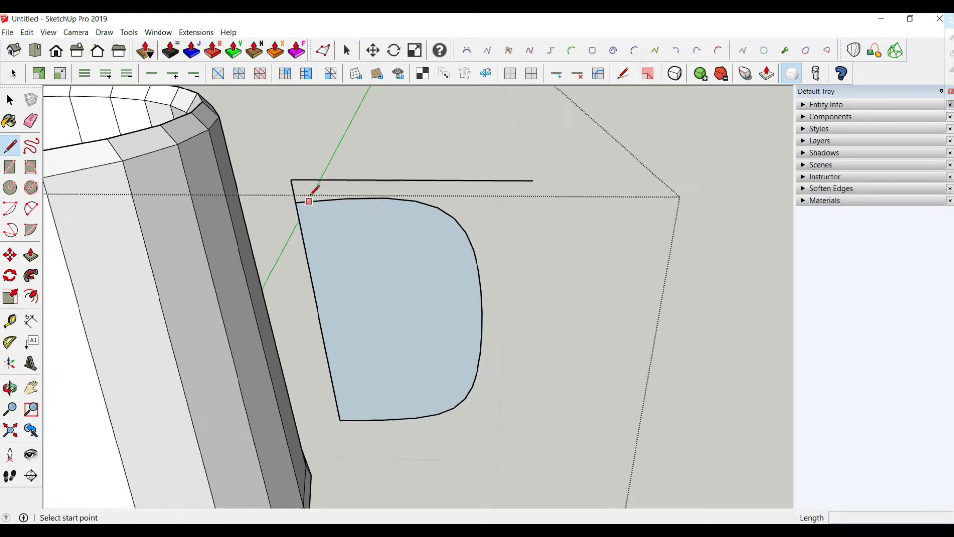
pyautogui.click(288, 206)
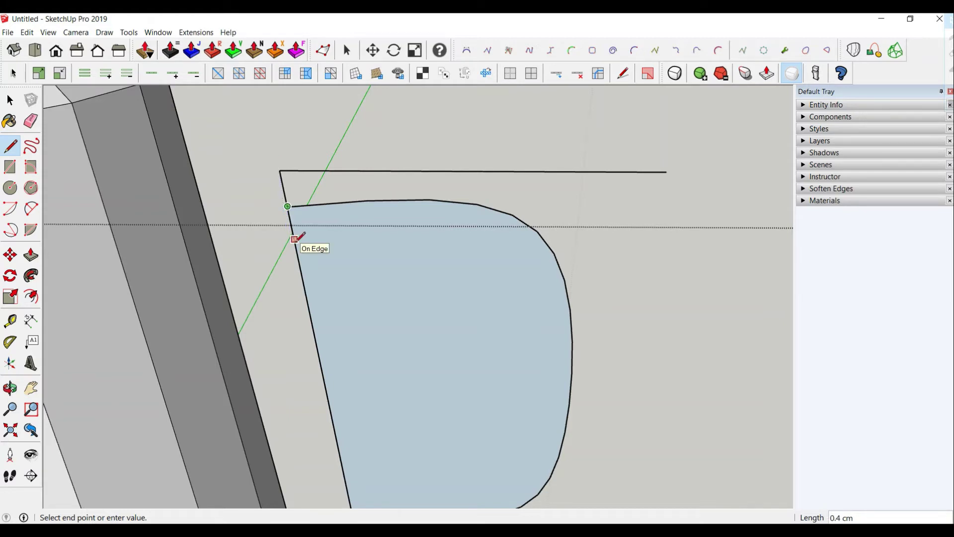
pyautogui.scroll(2, 294, 239)
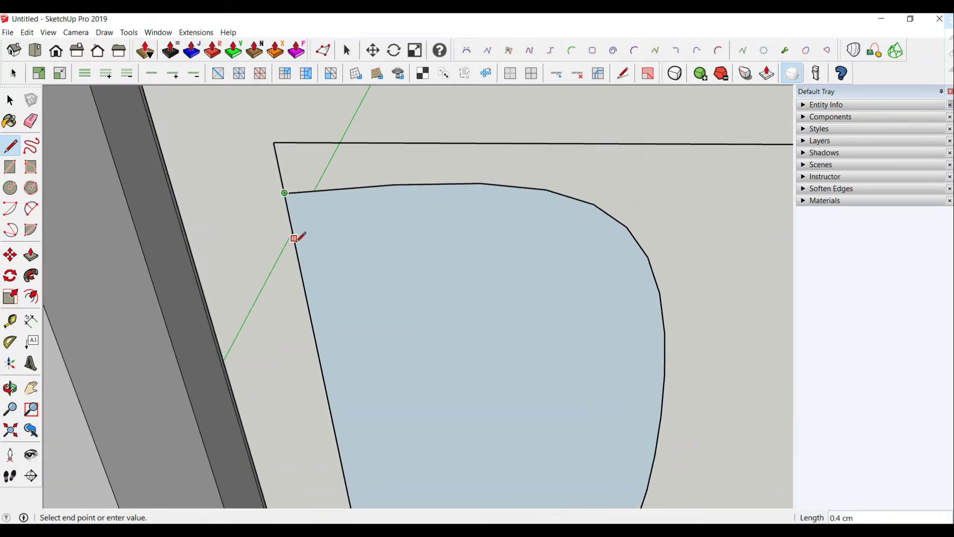
pyautogui.click(295, 238)
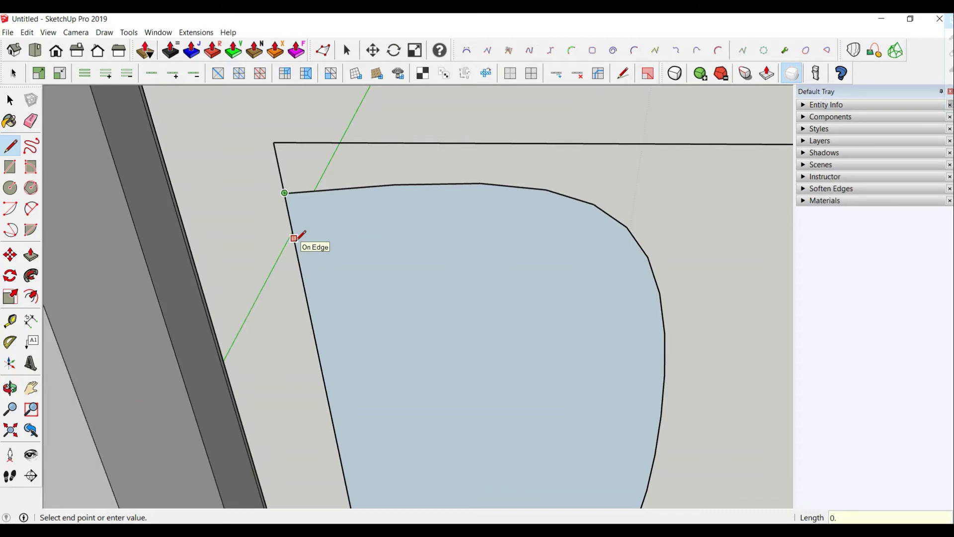
pyautogui.press('Escape')
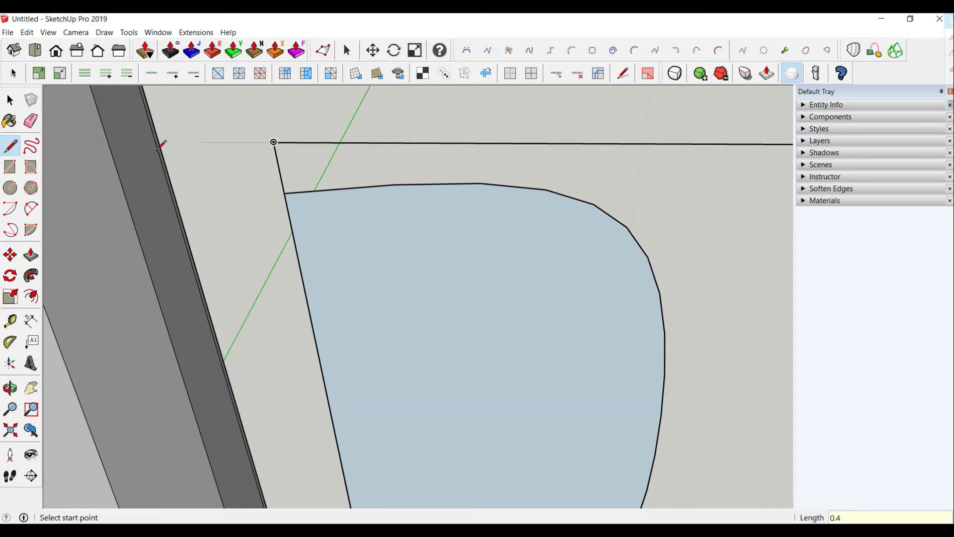
# Erase the rest of the slanted edge below the 0.4 cm segment and the face's top edge
pyautogui.click(31, 121)
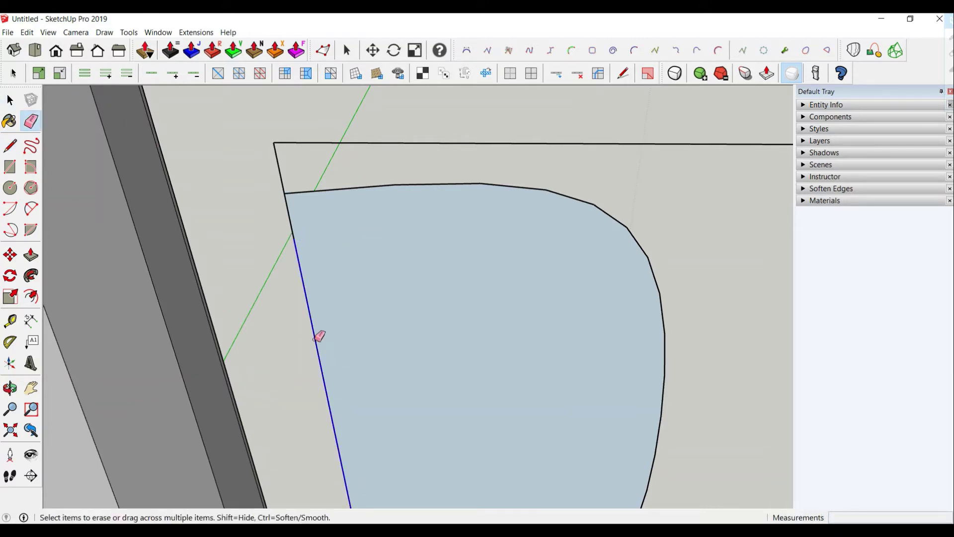
pyautogui.click(317, 334)
pyautogui.click(405, 143)
pyautogui.moveTo(403, 142)
pyautogui.mouseDown(button='middle')
pyautogui.moveTo(341, 188)
pyautogui.moveTo(438, 156)
pyautogui.moveTo(426, 275)
pyautogui.mouseUp(button='middle')
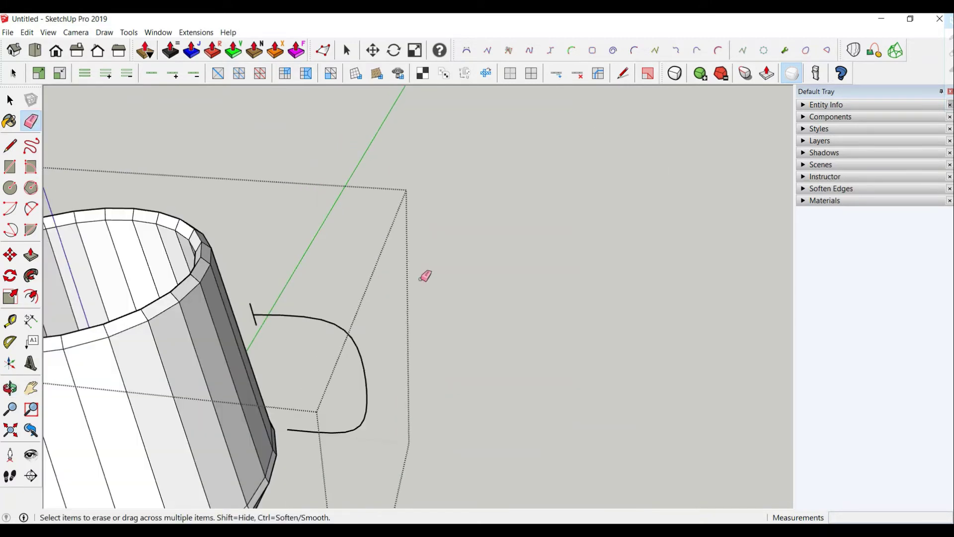
# Extrude the short slanted line at the curve's upper endpoint 0.4 cm sideways along the green direction with Vertex Tools
pyautogui.click(10, 100)
pyautogui.scroll(3, 255, 357)
pyautogui.scroll(1, 251, 254)
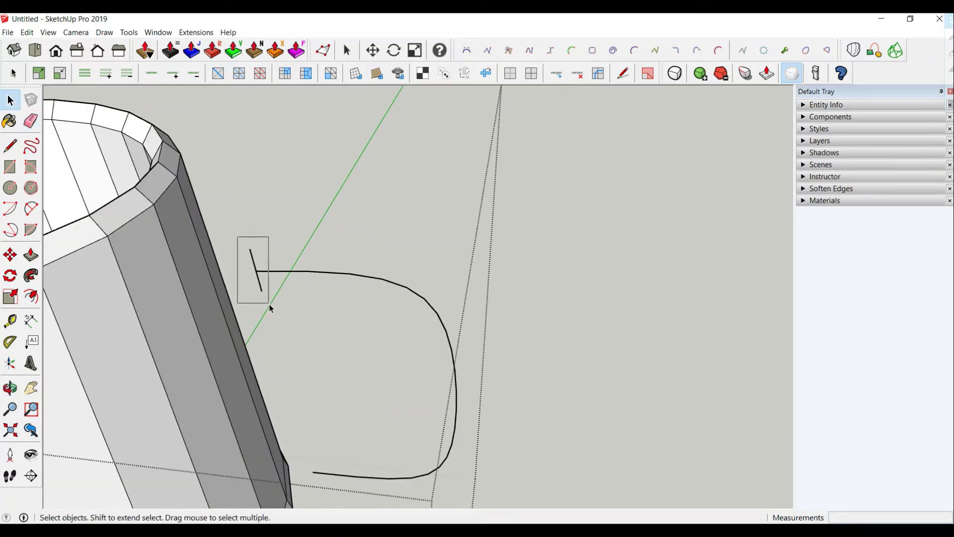
pyautogui.moveTo(271, 308); pyautogui.dragTo(270, 309)
pyautogui.moveTo(293, 209); pyautogui.dragTo(306, 224, button='middle')
pyautogui.moveTo(292, 220); pyautogui.dragTo(279, 244)
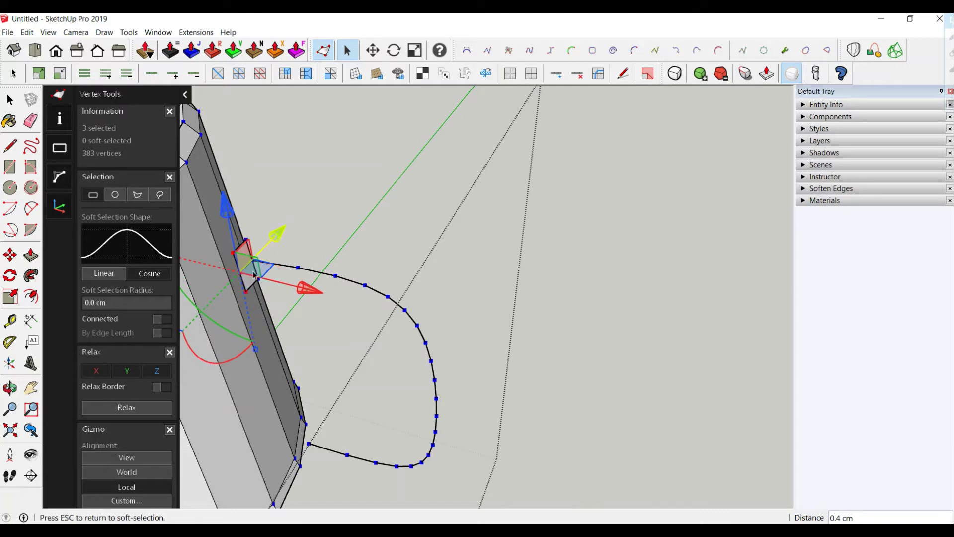
# Extrude the same slanted line 0.4 cm in the opposite green direction to complete a profile centred on the curve
pyautogui.click(9, 99)
pyautogui.scroll(4, 280, 273)
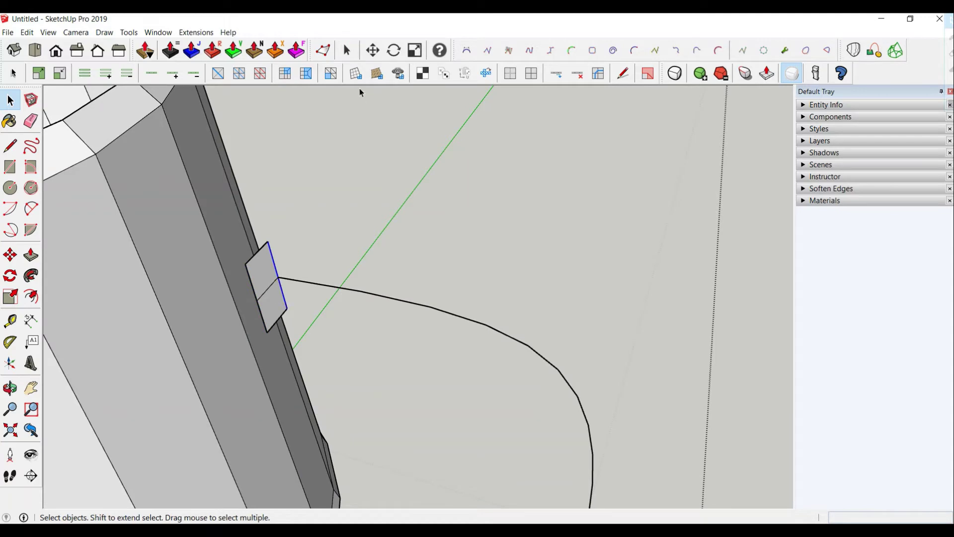
pyautogui.click(323, 50)
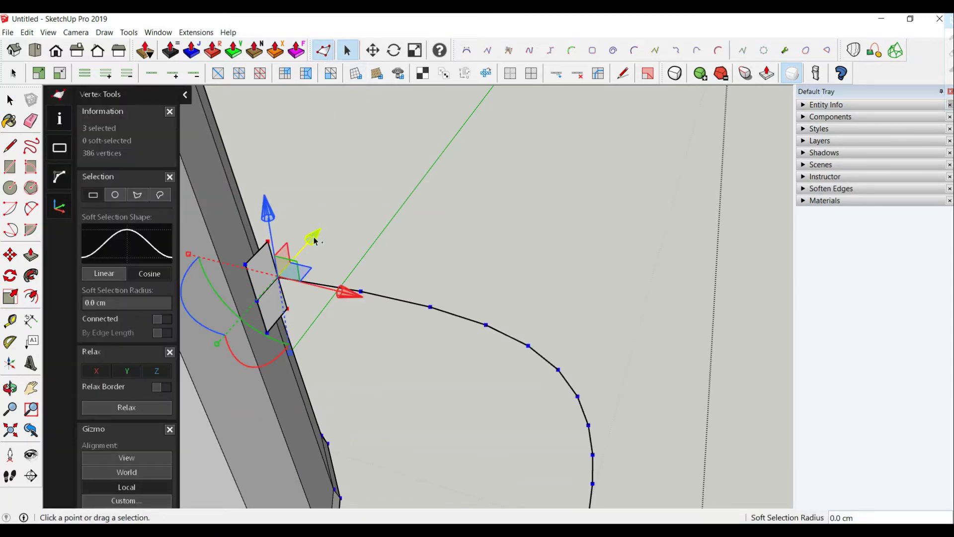
pyautogui.moveTo(314, 241); pyautogui.dragTo(341, 210)
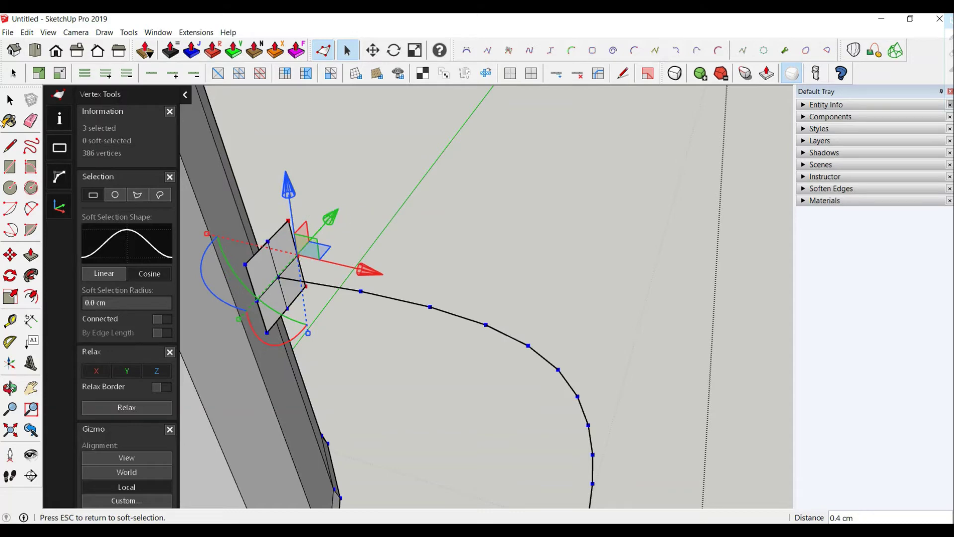
pyautogui.click(15, 105)
# Delete the inner cross edges of the handle profile so its four quarters merge into one face
pyautogui.moveTo(358, 189); pyautogui.dragTo(254, 222, button='middle')
pyautogui.scroll(2, 284, 204)
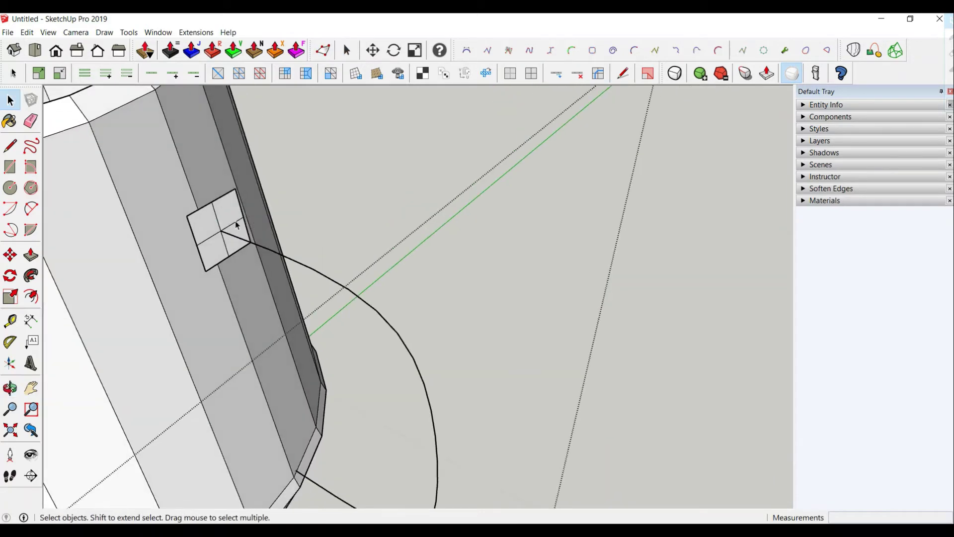
pyautogui.press('Delete')
pyautogui.click(223, 246)
pyautogui.moveTo(213, 242)
pyautogui.mouseDown(button='middle')
pyautogui.moveTo(202, 241)
pyautogui.moveTo(215, 244)
pyautogui.mouseUp(button='middle')
# Scale the merged profile face down slightly about its centre
pyautogui.click(215, 240)
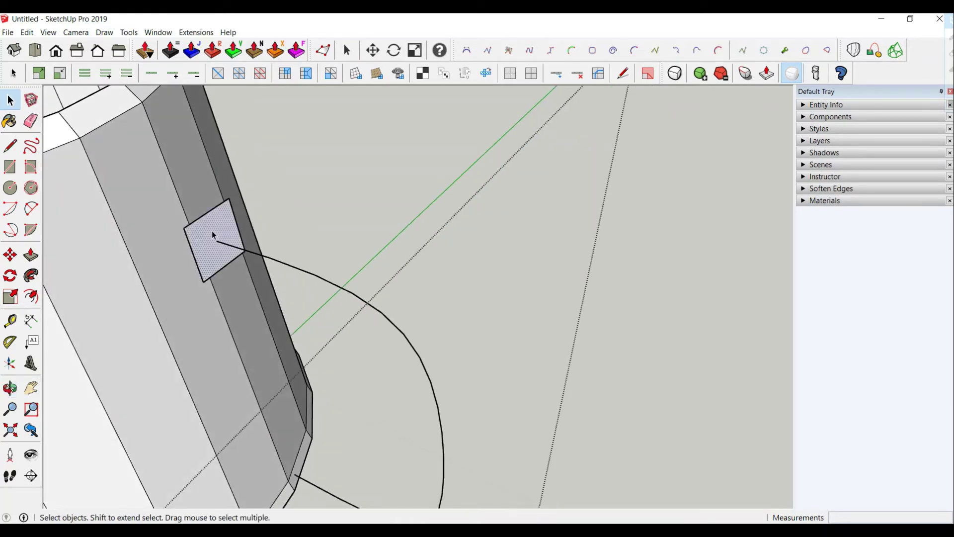
pyautogui.click(11, 297)
pyautogui.moveTo(251, 274); pyautogui.dragTo(198, 238, button='middle')
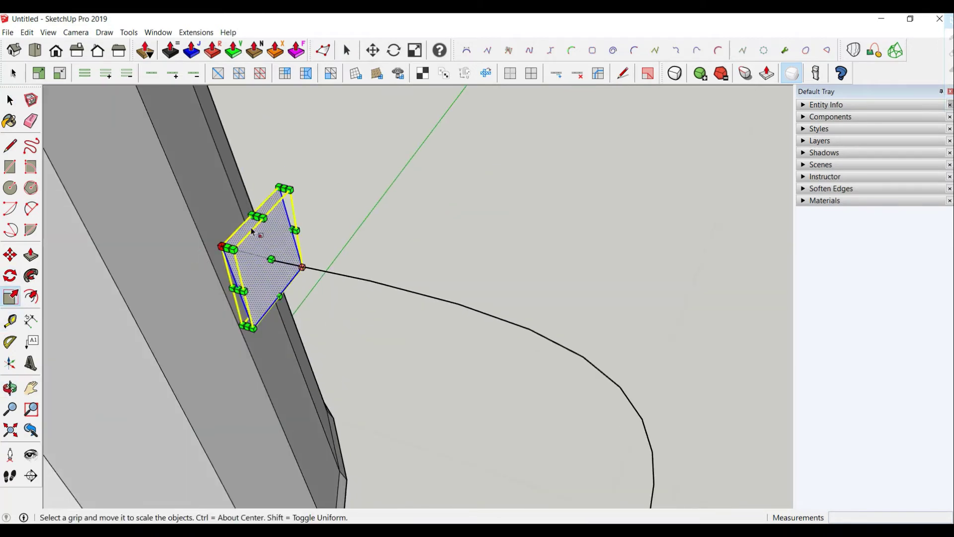
pyautogui.moveTo(277, 187); pyautogui.dragTo(280, 200)
pyautogui.click(10, 100)
pyautogui.click(257, 144)
# Sweep the profile face along the whole Bezier curve with Follow Me to form the handle
pyautogui.moveTo(257, 144); pyautogui.dragTo(390, 218, button='middle')
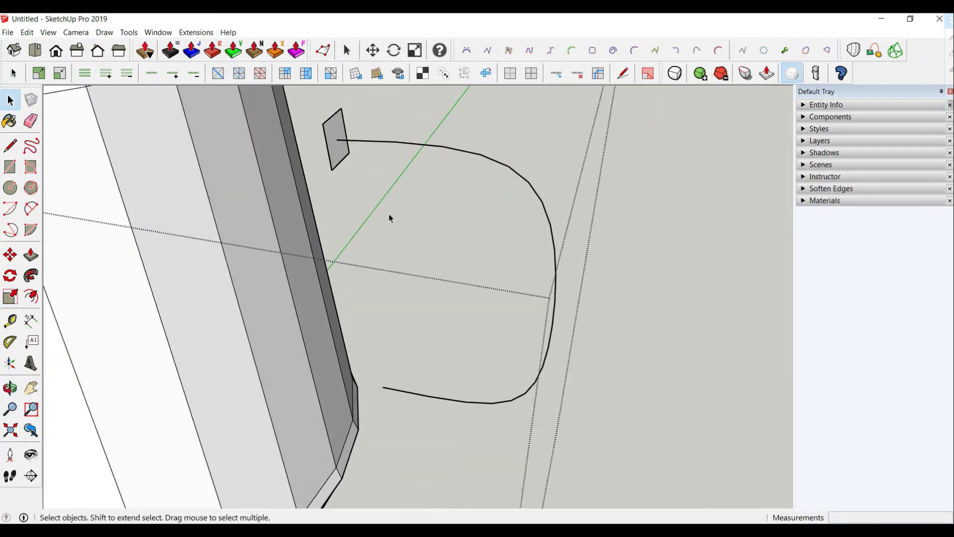
pyautogui.click(406, 145)
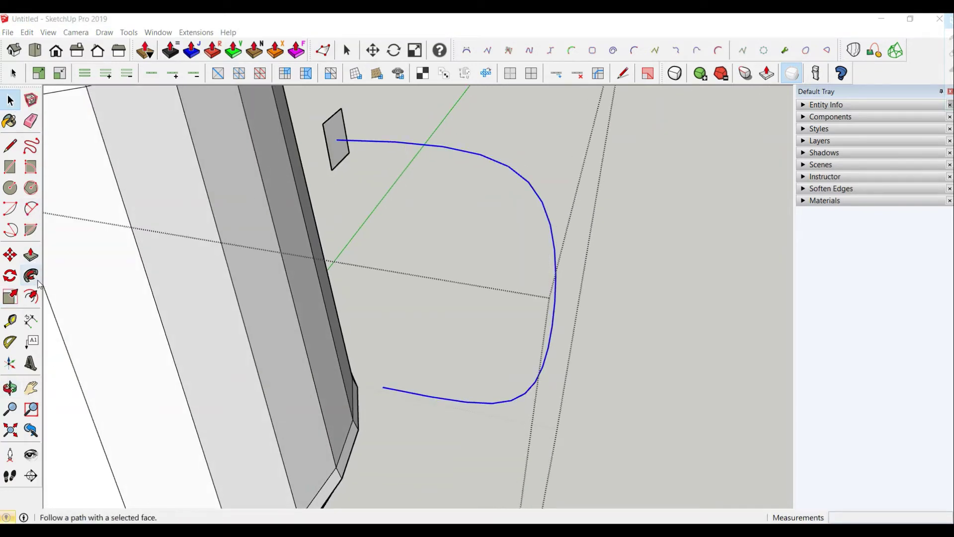
pyautogui.click(31, 276)
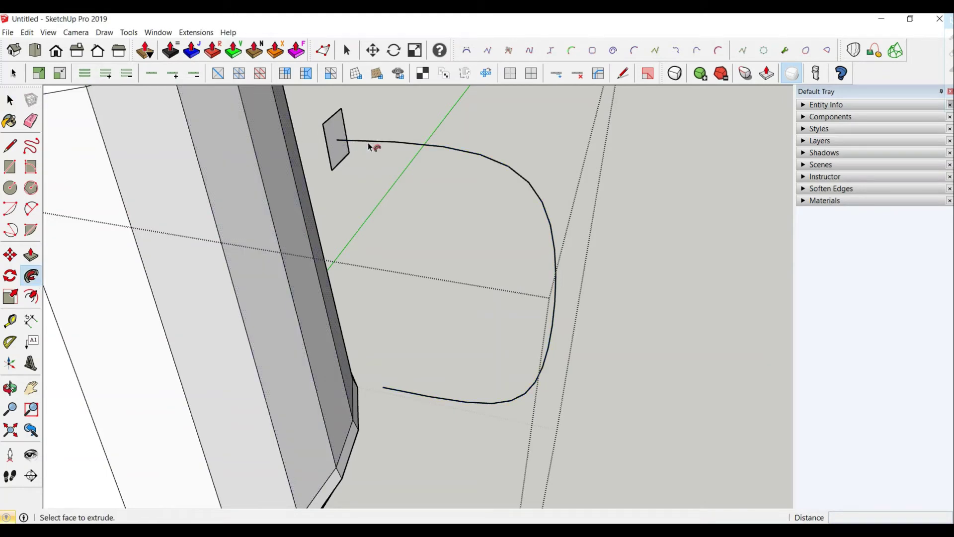
pyautogui.click(332, 128)
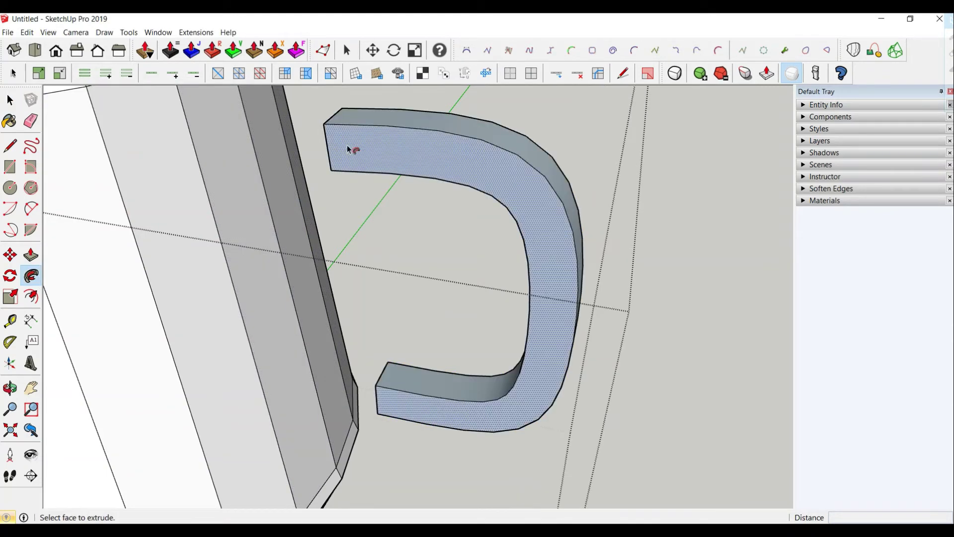
# Reverse all faces of the swept handle so their front sides point outward
pyautogui.click(10, 100)
pyautogui.click(364, 156)
pyautogui.tripleClick(365, 156)
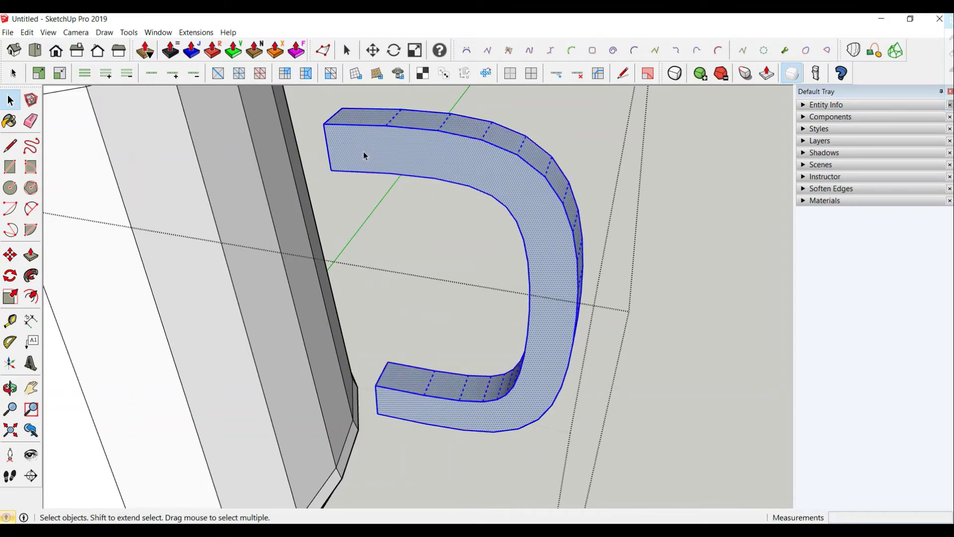
pyautogui.rightClick(365, 154)
pyautogui.click(422, 274)
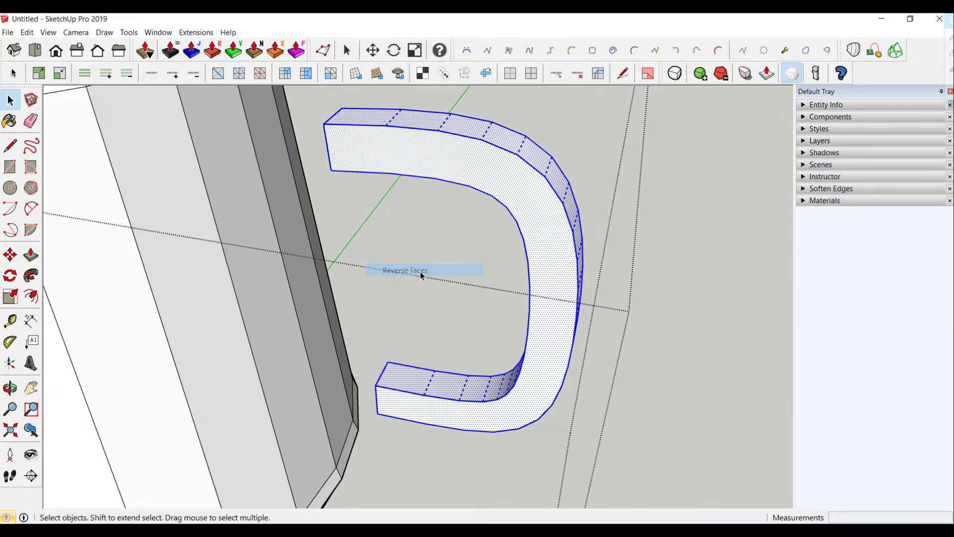
# Delete the end cap faces at the handle's upper and lower ends
pyautogui.moveTo(420, 168); pyautogui.dragTo(613, 183, button='middle')
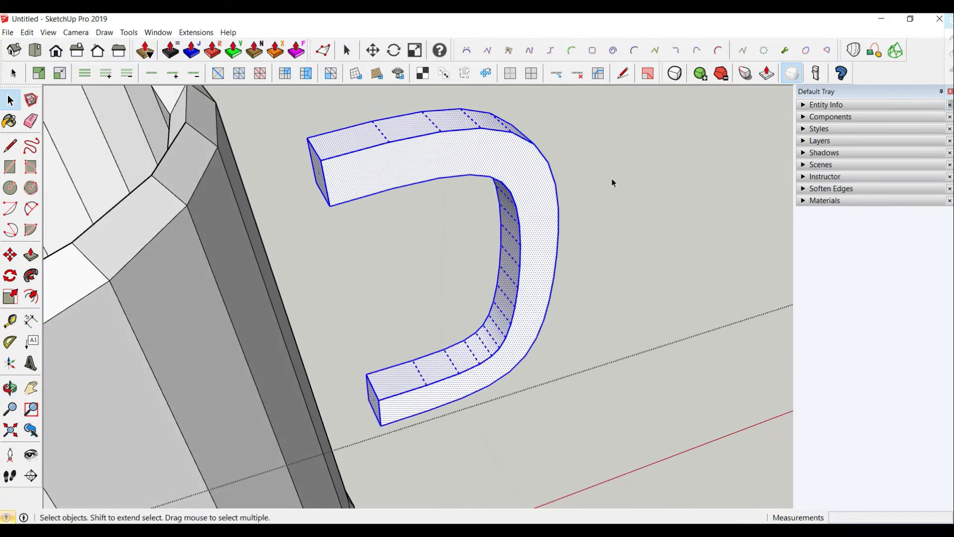
pyautogui.click(315, 162)
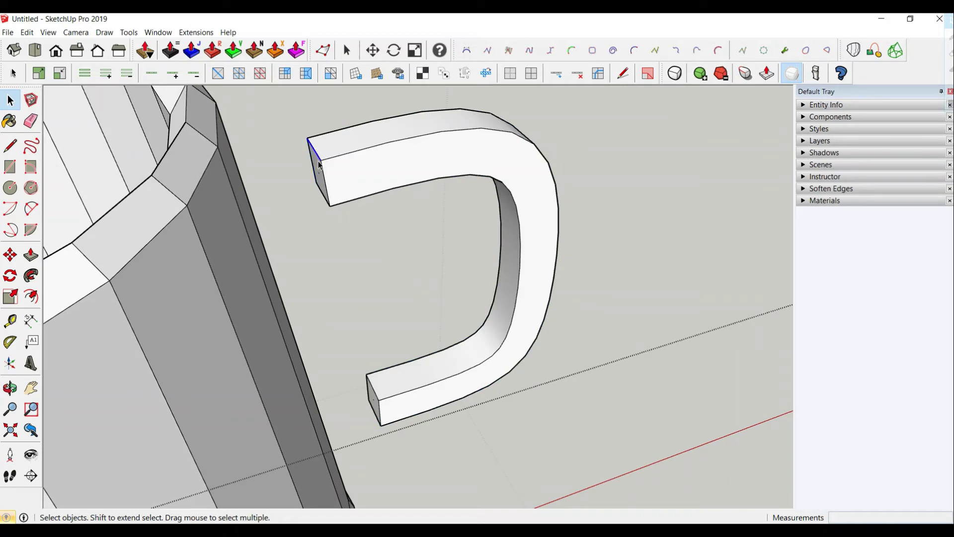
pyautogui.moveTo(320, 166); pyautogui.dragTo(327, 195, button='middle')
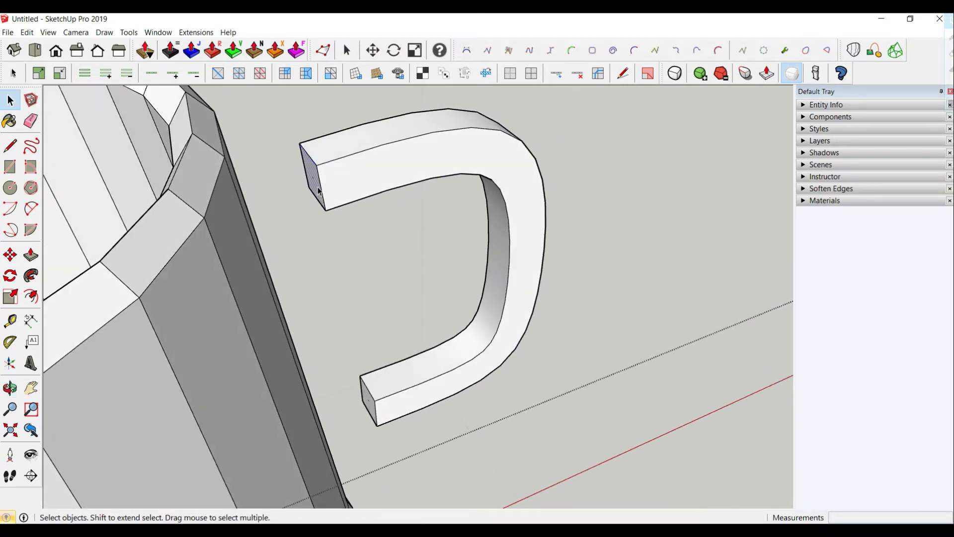
pyautogui.click(330, 334)
pyautogui.click(371, 403)
pyautogui.press('Delete')
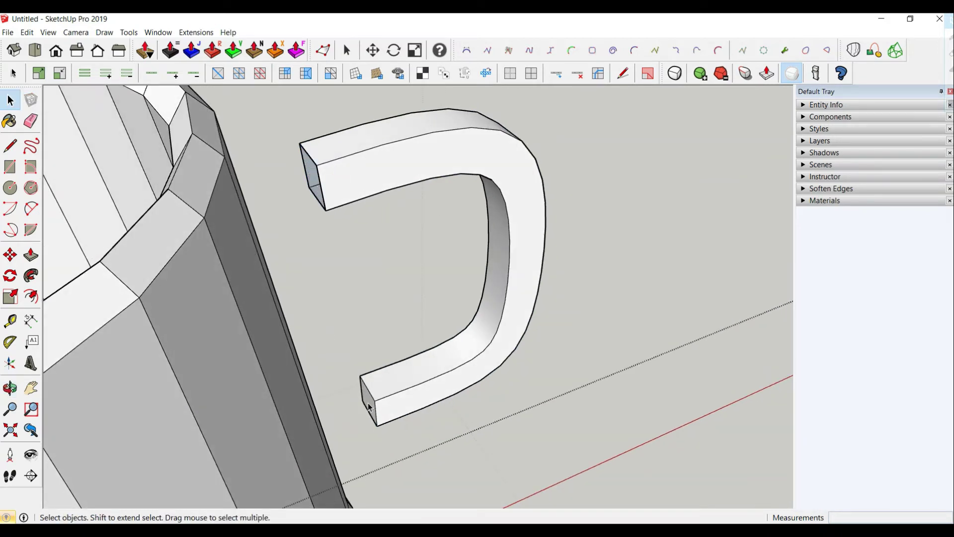
# Draw lines across the handle's flat side face at the first two segment divisions from its upper end
pyautogui.moveTo(369, 408); pyautogui.dragTo(328, 144, button='middle')
pyautogui.click(284, 142)
pyautogui.tripleClick(311, 149)
pyautogui.moveTo(456, 222); pyautogui.dragTo(474, 255, button='middle')
pyautogui.scroll(-3, 474, 255)
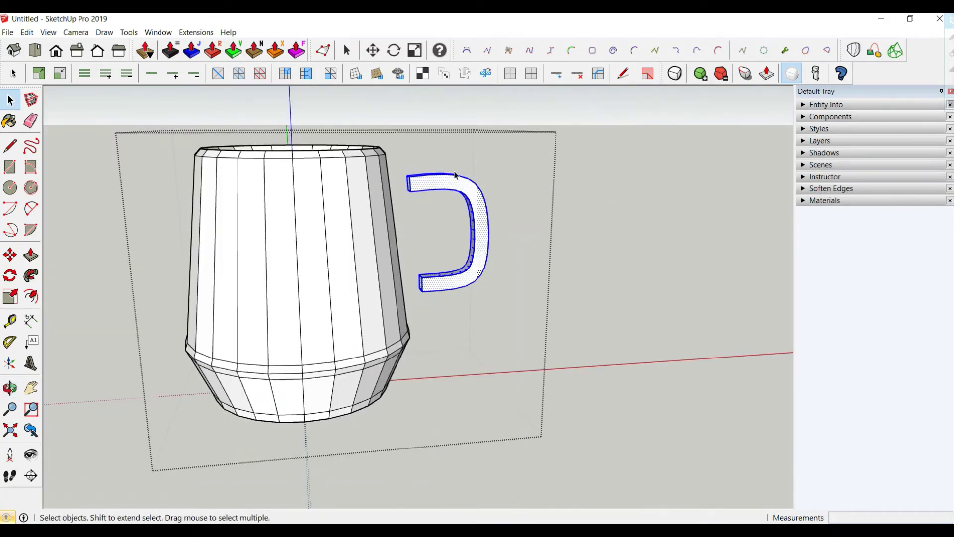
pyautogui.scroll(3, 455, 175)
pyautogui.moveTo(443, 202); pyautogui.dragTo(432, 240, button='middle')
pyautogui.scroll(3, 396, 274)
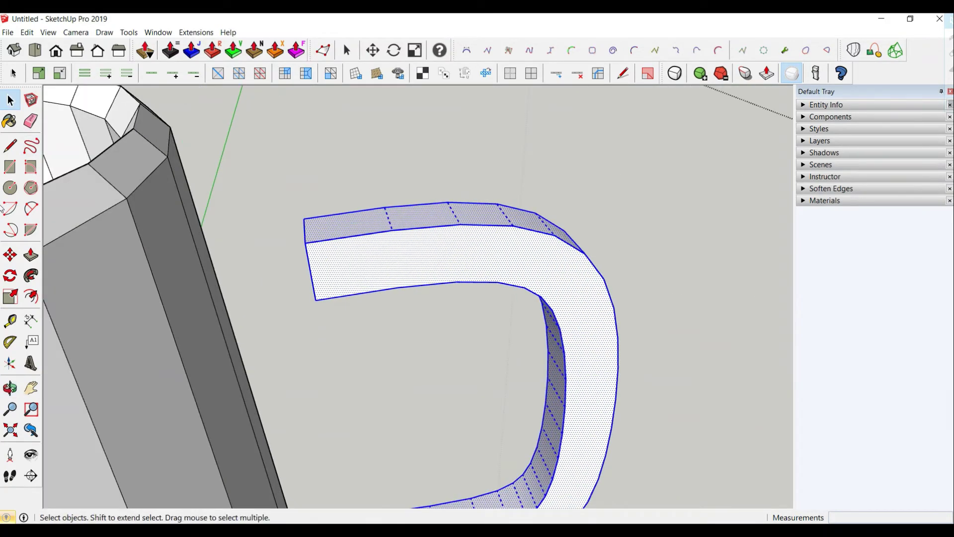
pyautogui.click(10, 146)
pyautogui.click(392, 229)
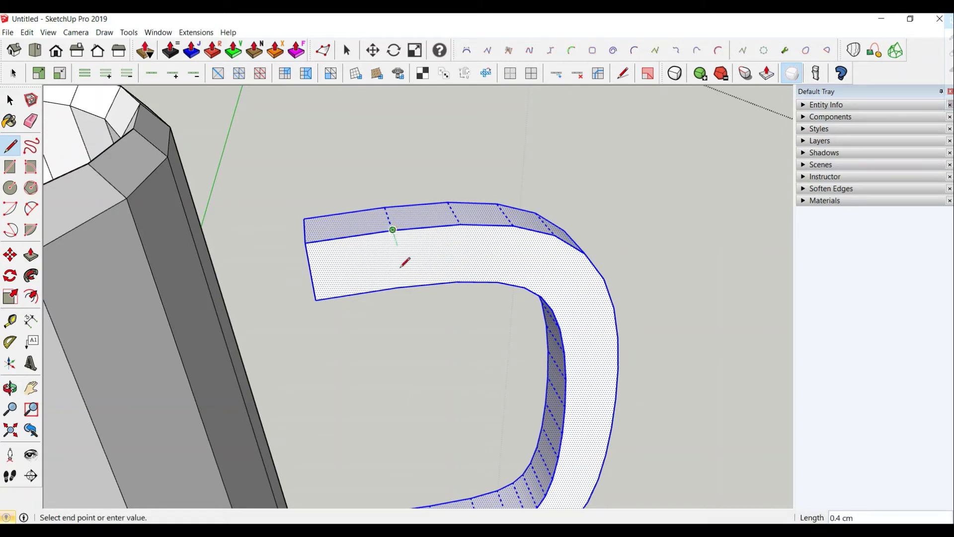
pyautogui.click(396, 288)
pyautogui.click(460, 224)
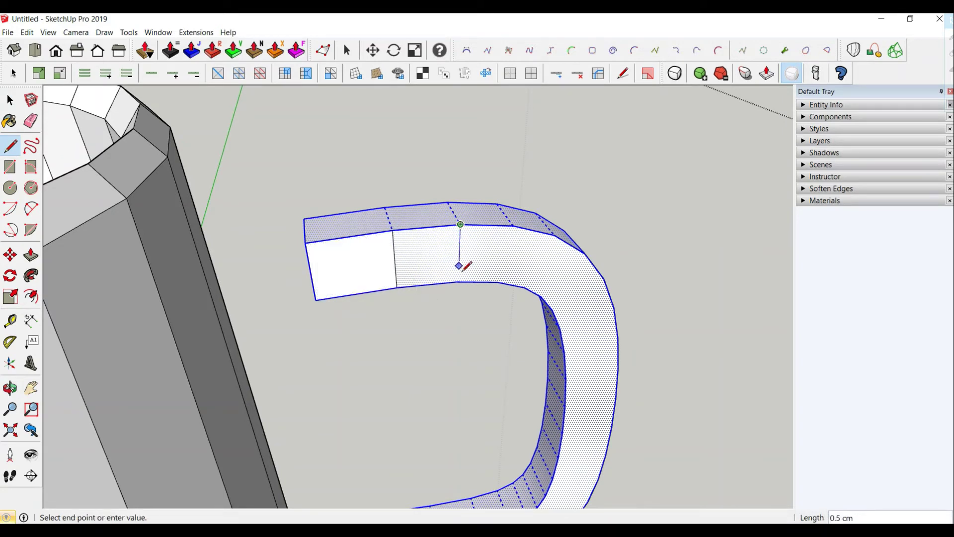
pyautogui.moveTo(460, 277); pyautogui.dragTo(422, 166, button='middle')
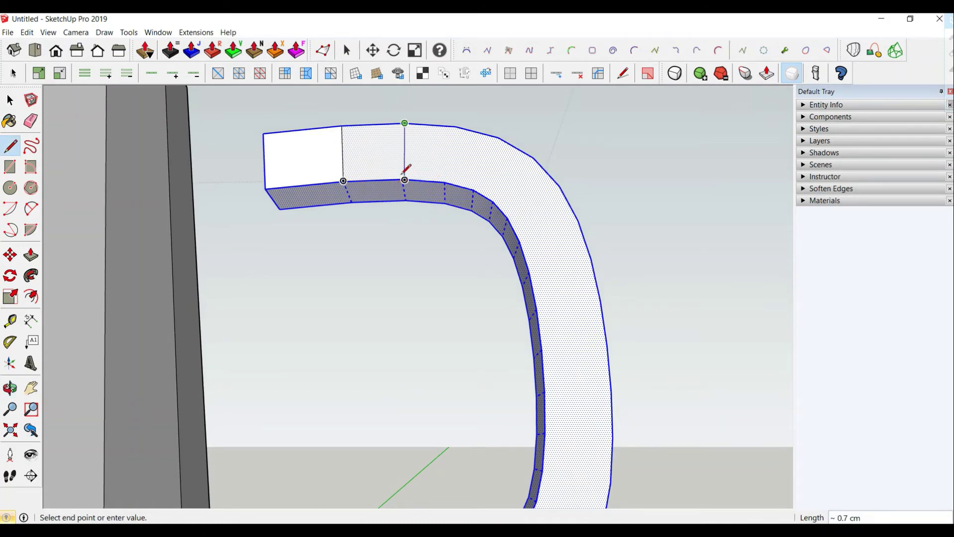
pyautogui.scroll(3, 404, 169)
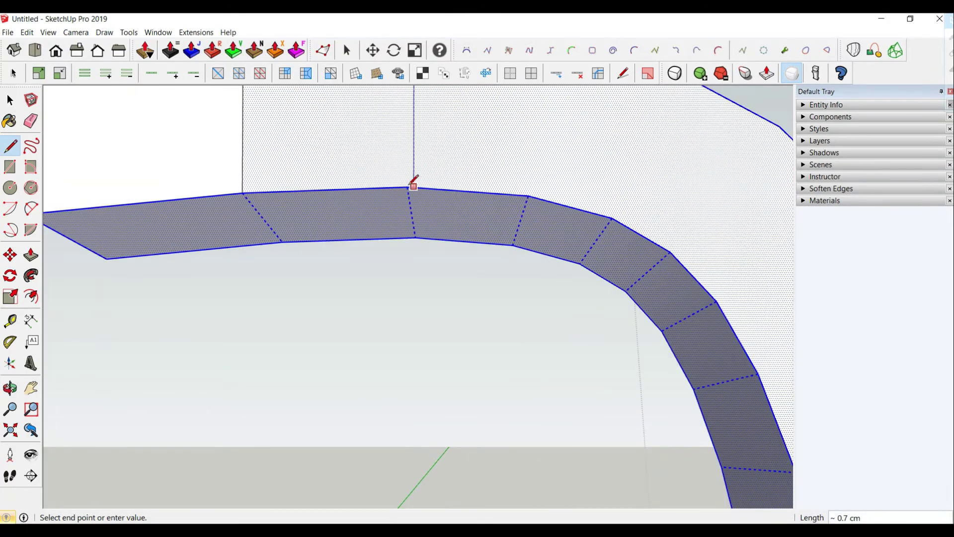
pyautogui.click(408, 187)
# Turn all softened segment edges of the whole handle into hard edges
pyautogui.click(10, 99)
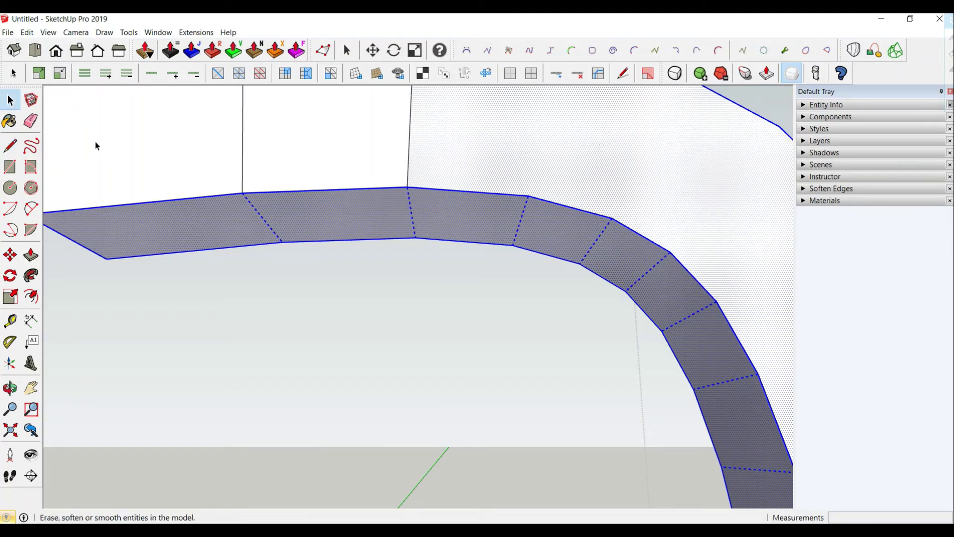
pyautogui.doubleClick(432, 156)
pyautogui.click(531, 74)
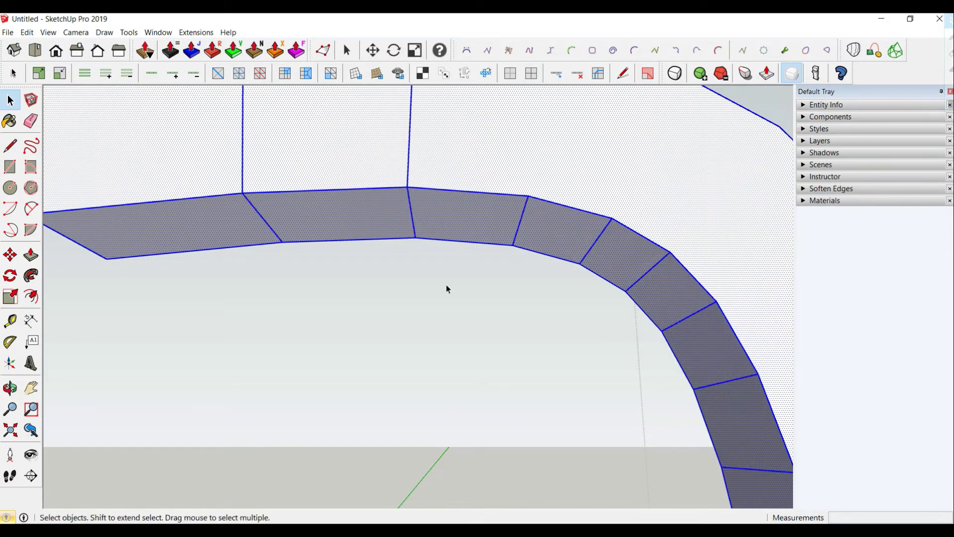
pyautogui.scroll(-3, 433, 291)
pyautogui.click(432, 297)
# Draw lines across the handle's side face at the third, fourth and fifth segment divisions from the upper end
pyautogui.click(9, 146)
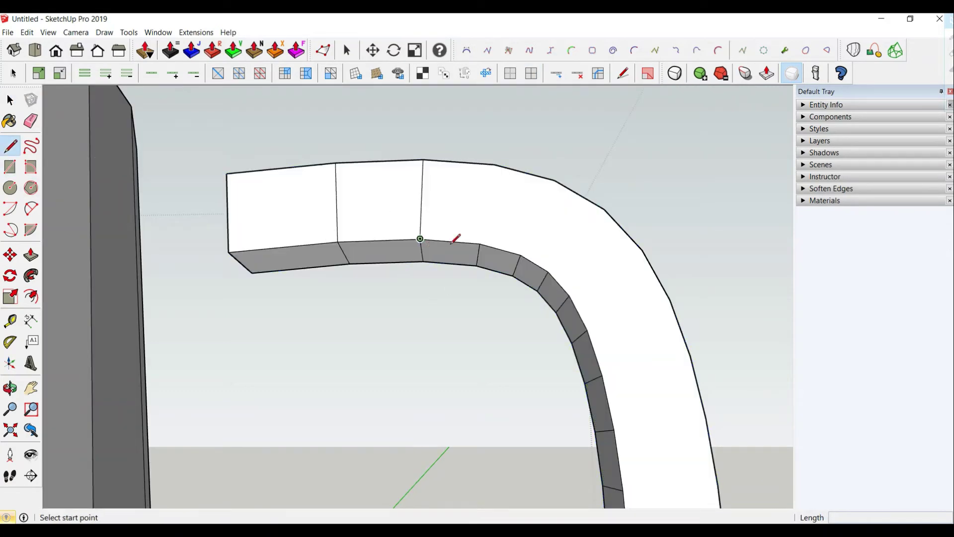
pyautogui.click(479, 243)
pyautogui.click(493, 164)
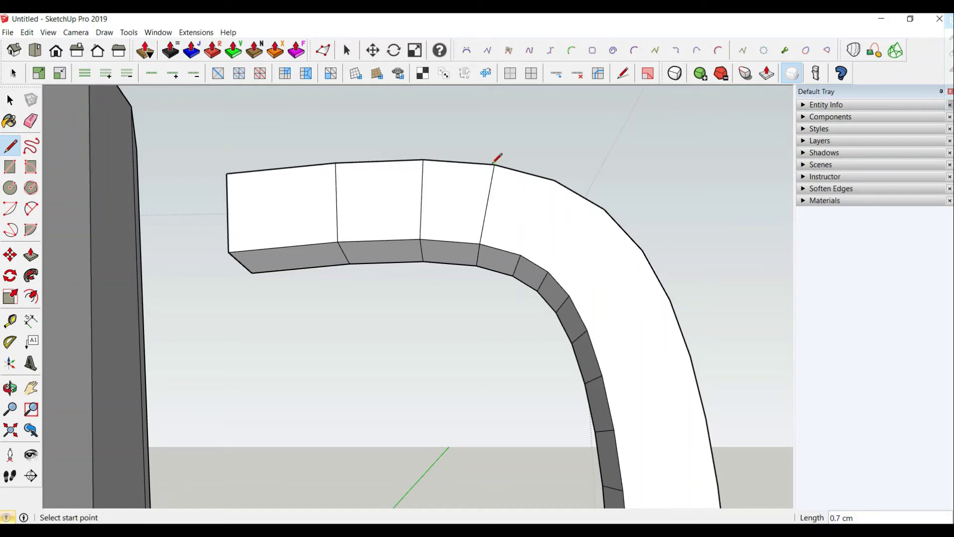
pyautogui.click(520, 256)
pyautogui.click(554, 180)
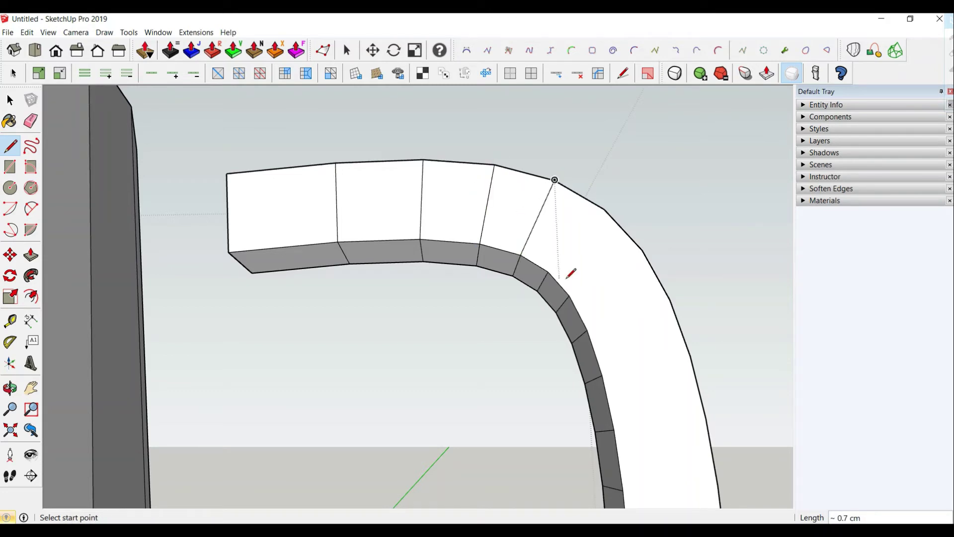
pyautogui.click(549, 270)
pyautogui.click(604, 210)
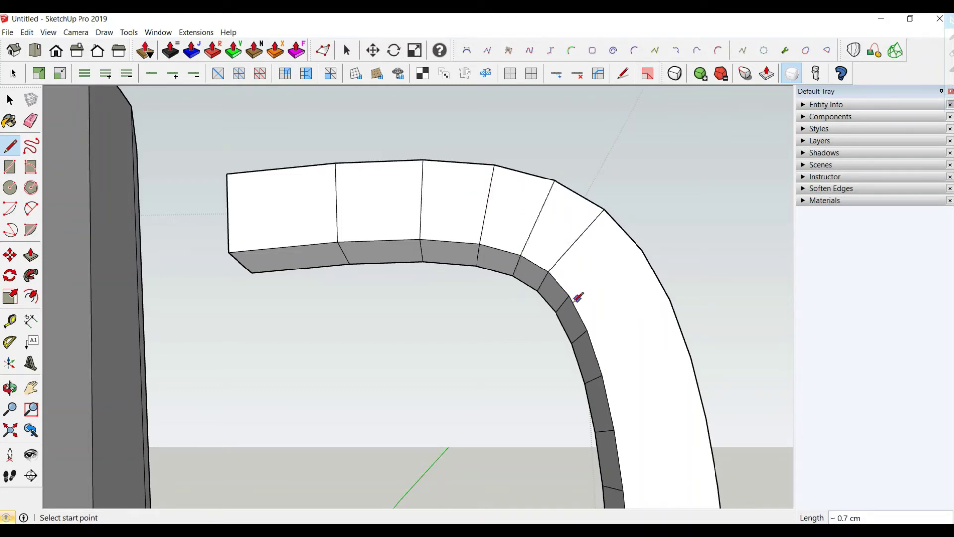
# Draw lines across the handle's side face at the sixth, seventh and eighth segment divisions around the upper bend
pyautogui.click(569, 295)
pyautogui.click(642, 251)
pyautogui.click(587, 329)
pyautogui.click(670, 299)
pyautogui.click(602, 375)
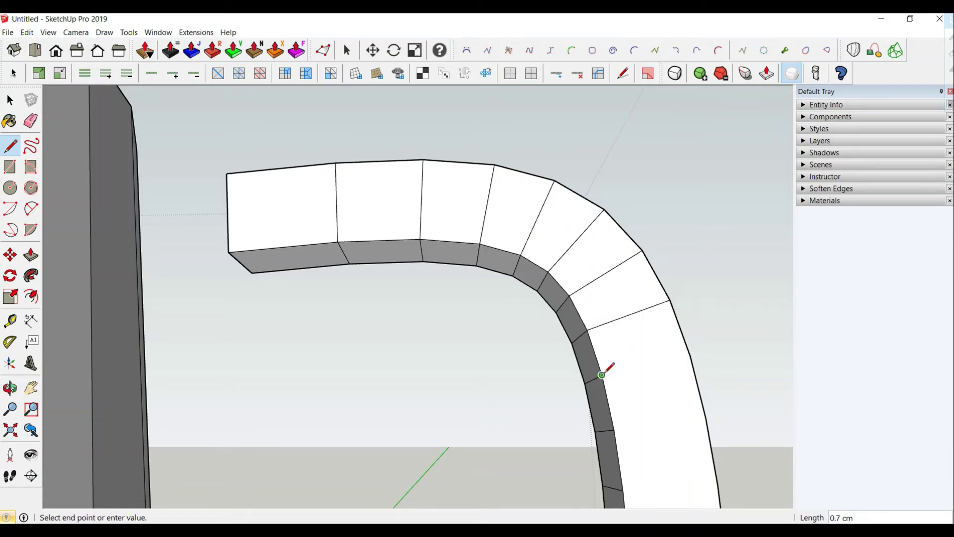
pyautogui.click(690, 357)
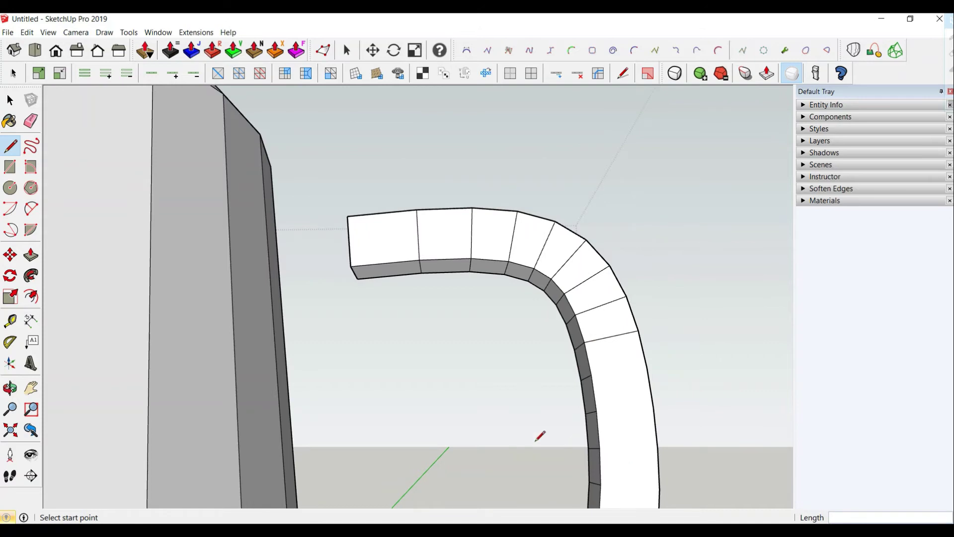
# Draw lines across the handle's side face at the next segment divisions below the upper bend, down the upper part of the grip
pyautogui.moveTo(539, 437); pyautogui.dragTo(488, 343, button='middle')
pyautogui.scroll(5, 565, 305)
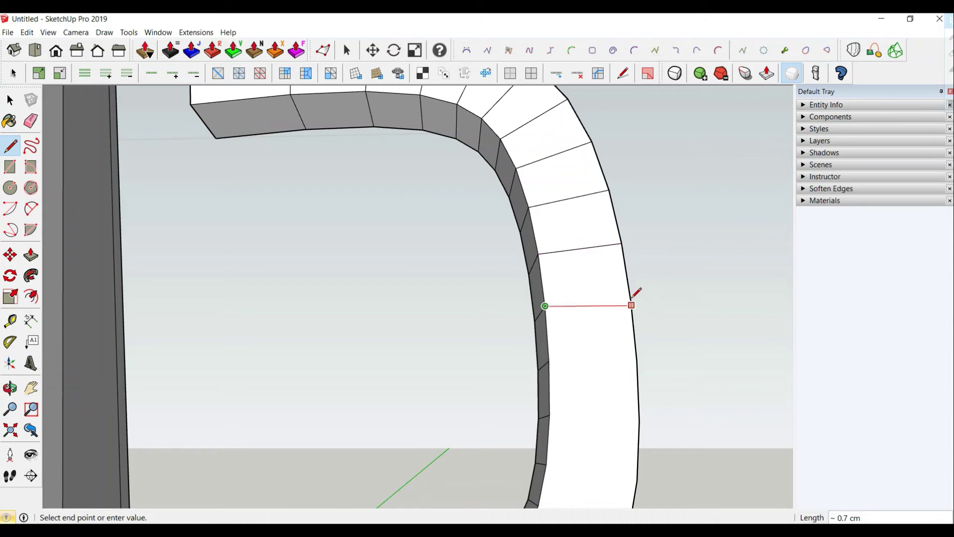
pyautogui.click(549, 360)
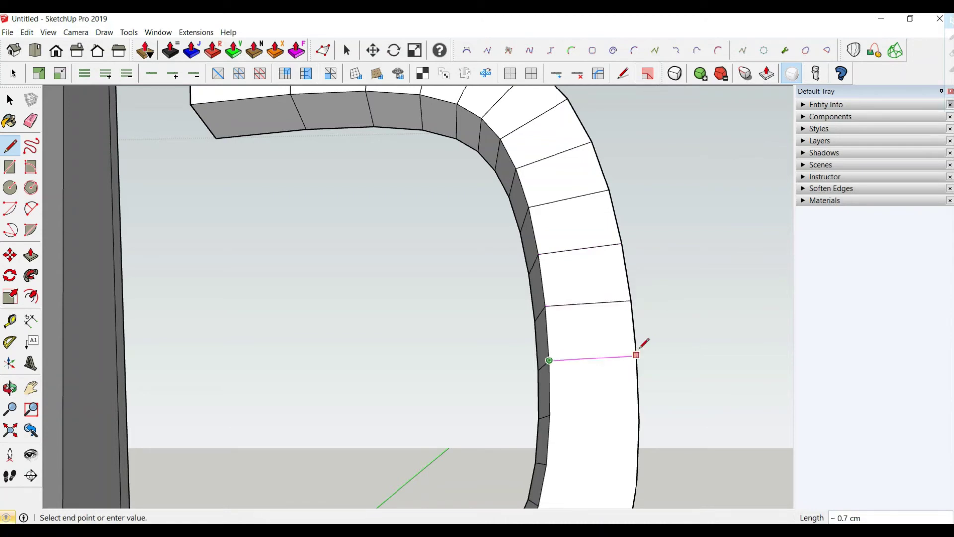
pyautogui.moveTo(638, 359); pyautogui.dragTo(607, 351, button='middle')
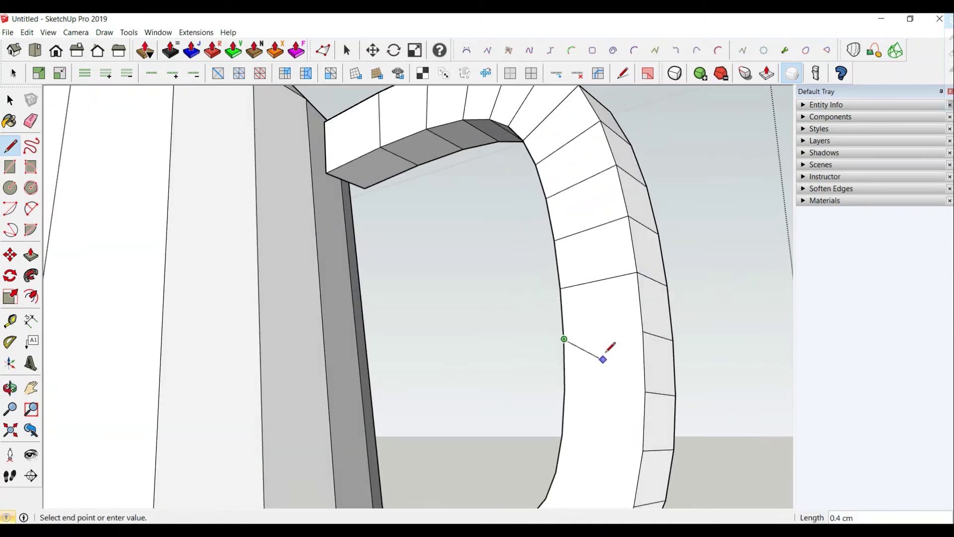
pyautogui.scroll(6, 646, 329)
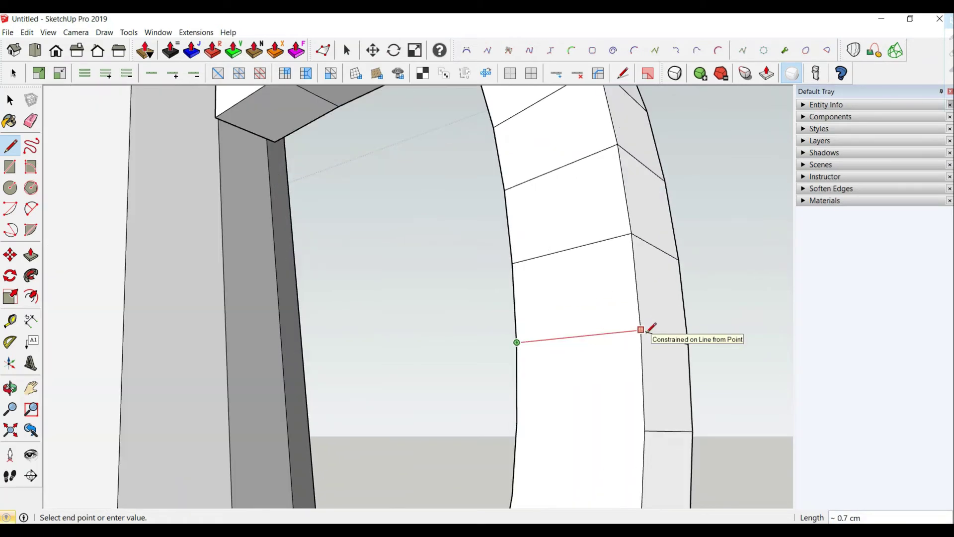
pyautogui.scroll(1, 650, 326)
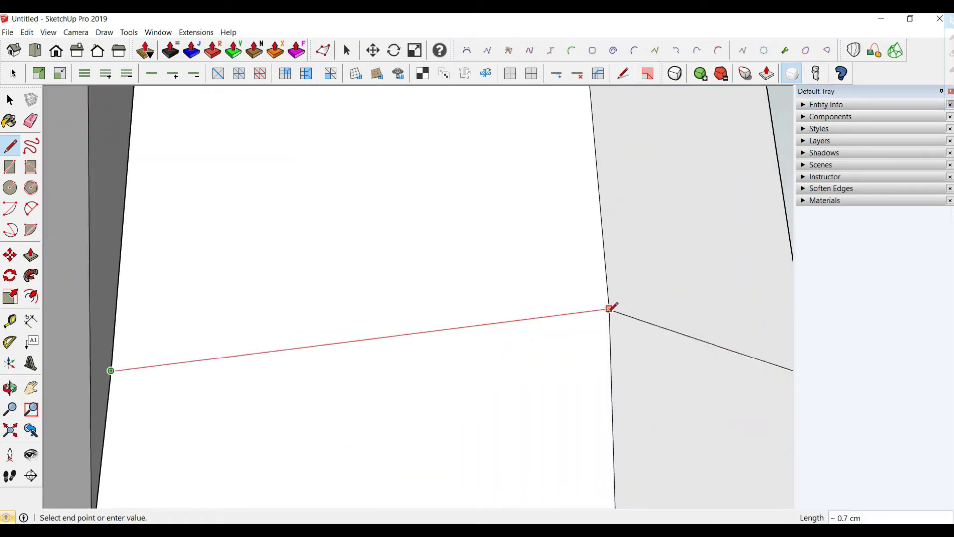
pyautogui.moveTo(619, 306)
pyautogui.mouseDown(button='middle')
pyautogui.moveTo(494, 386)
pyautogui.moveTo(613, 319)
pyautogui.mouseUp(button='middle')
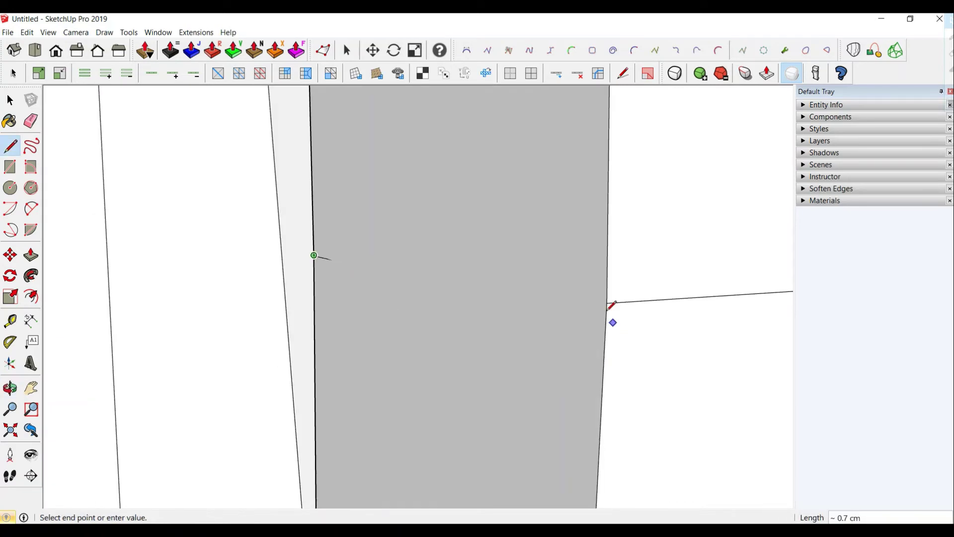
pyautogui.scroll(3, 615, 312)
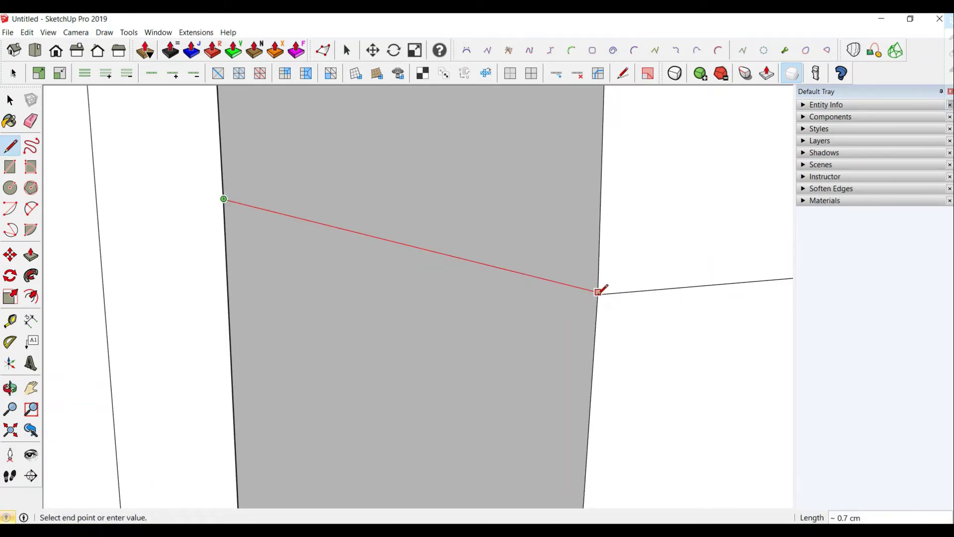
pyautogui.scroll(1, 603, 290)
pyautogui.click(605, 279)
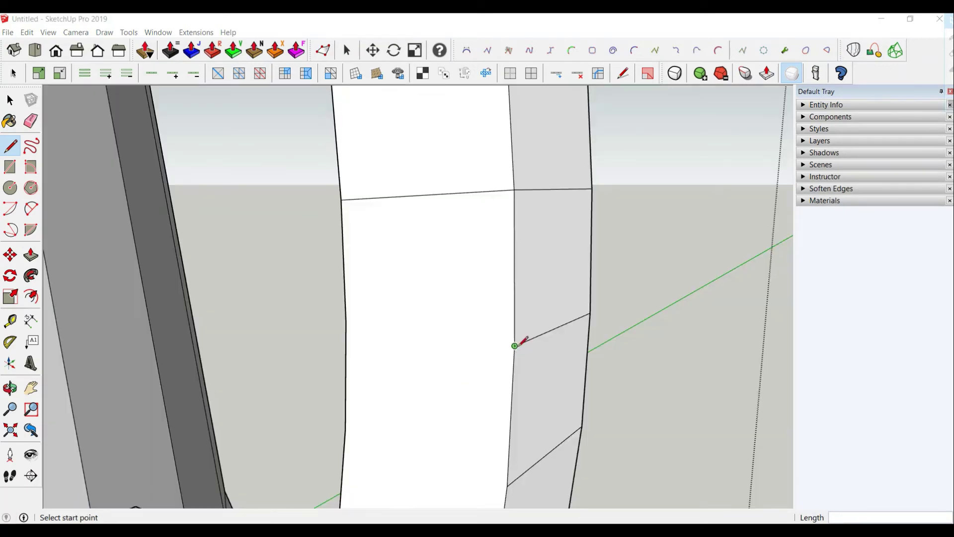
# Draw a line across the handle's side face at the following segment division, about midway down the grip
pyautogui.click(515, 346)
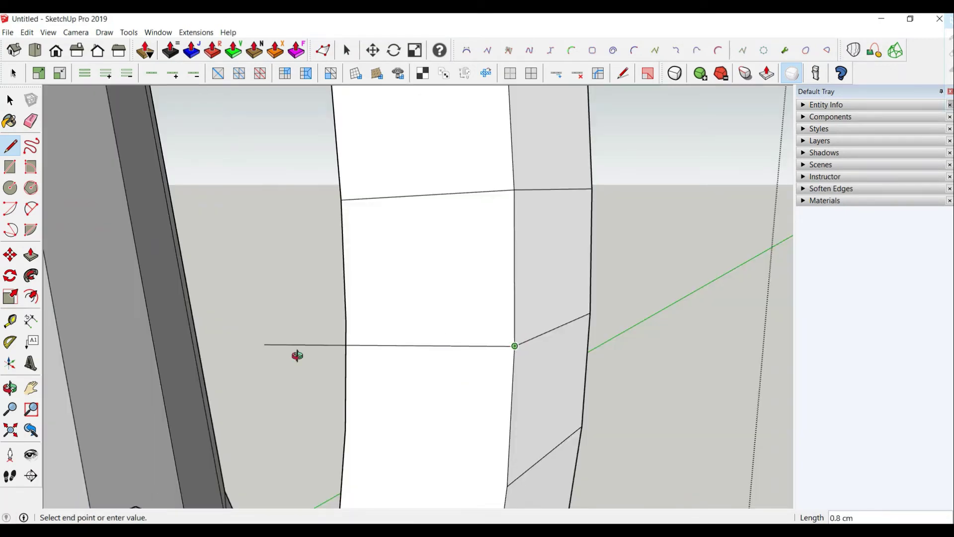
pyautogui.moveTo(296, 353); pyautogui.dragTo(366, 348, button='middle')
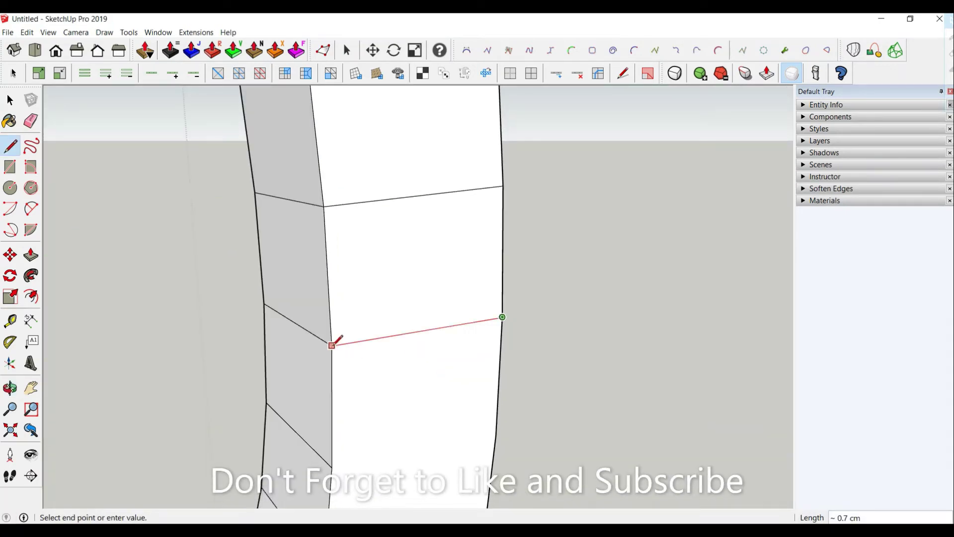
pyautogui.scroll(3, 332, 345)
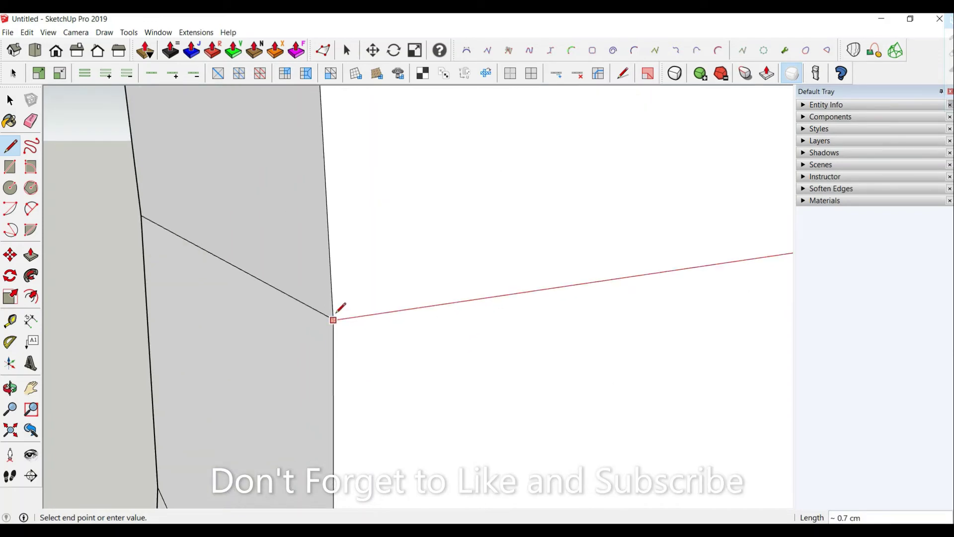
pyautogui.scroll(3, 337, 312)
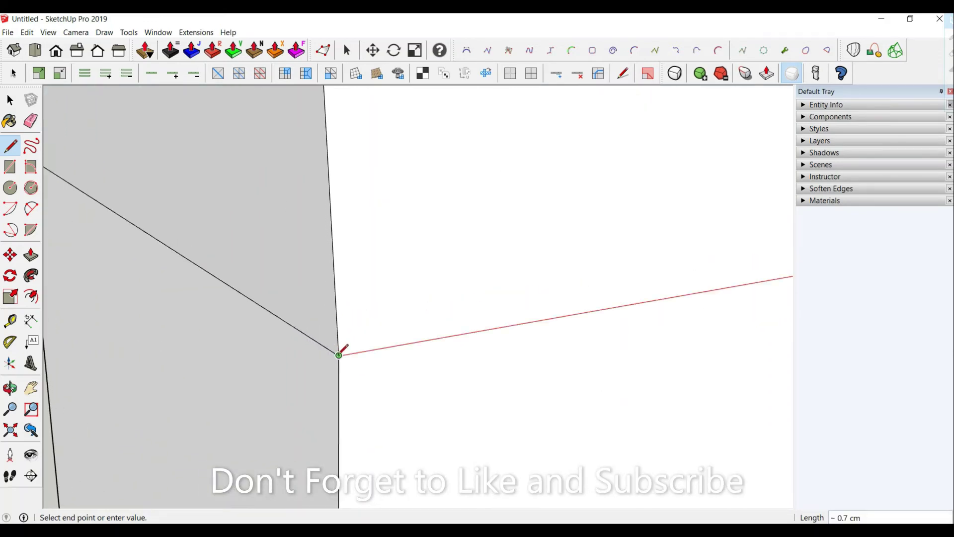
pyautogui.click(340, 354)
pyautogui.scroll(-3, 298, 331)
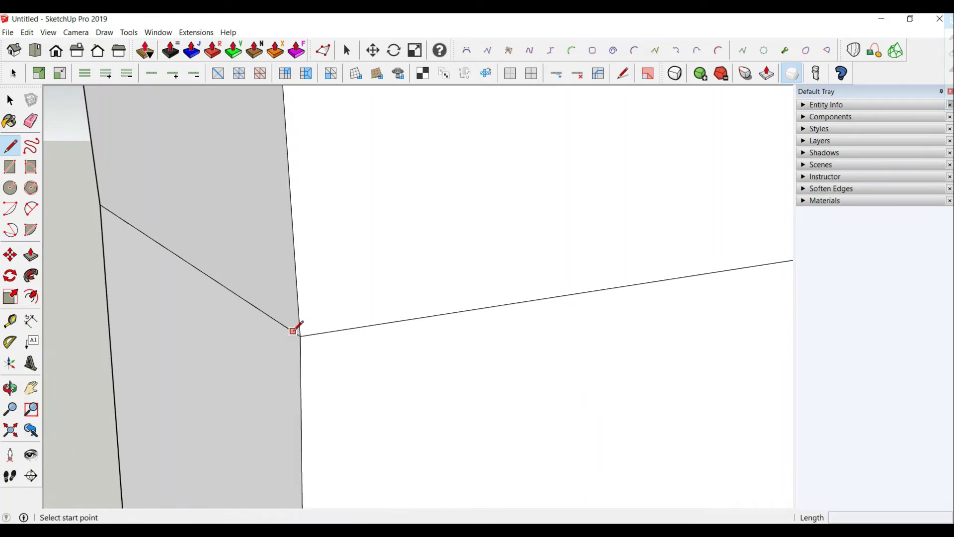
pyautogui.scroll(-5, 296, 329)
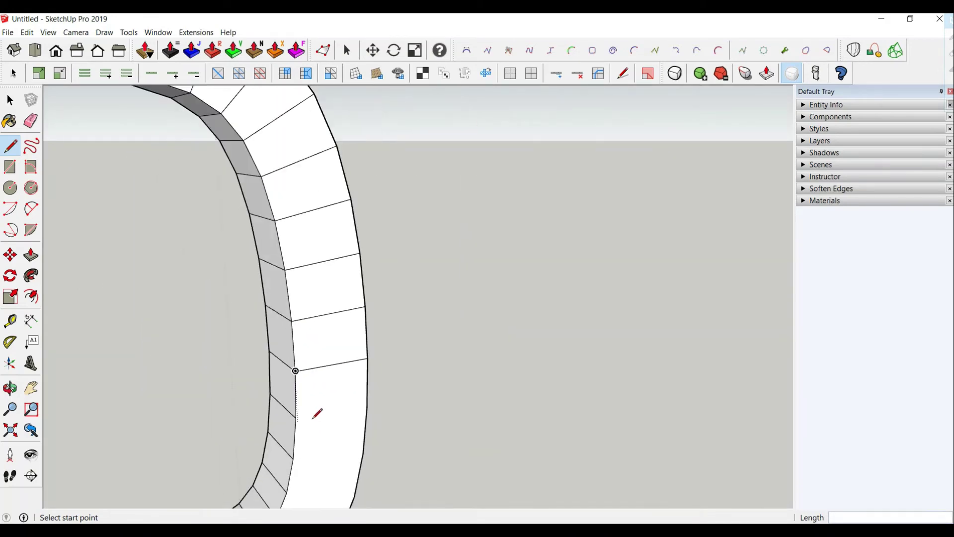
# Draw lines across the handle's side face at the next three divisions, down to the start of the lower bend
pyautogui.moveTo(312, 419); pyautogui.dragTo(323, 303, button='middle')
pyautogui.scroll(2, 305, 303)
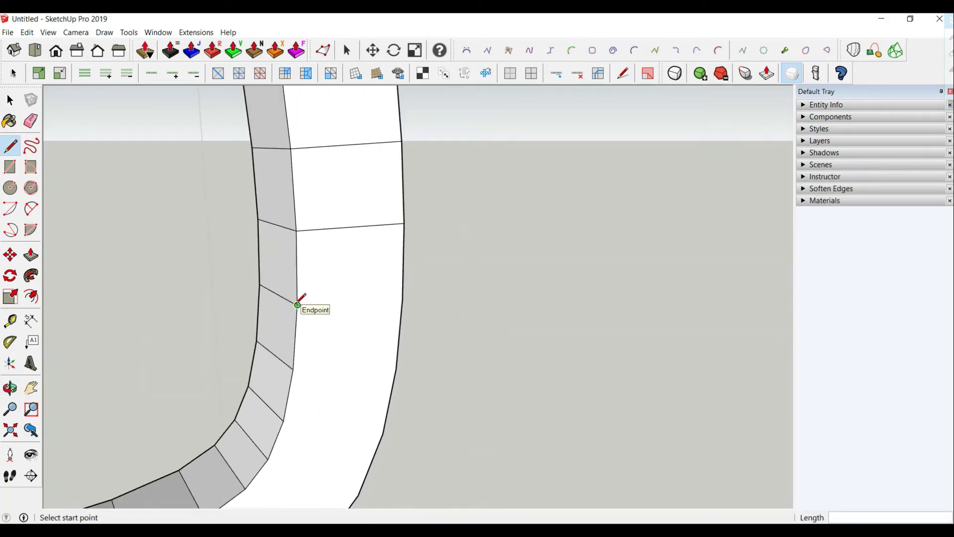
pyautogui.click(298, 304)
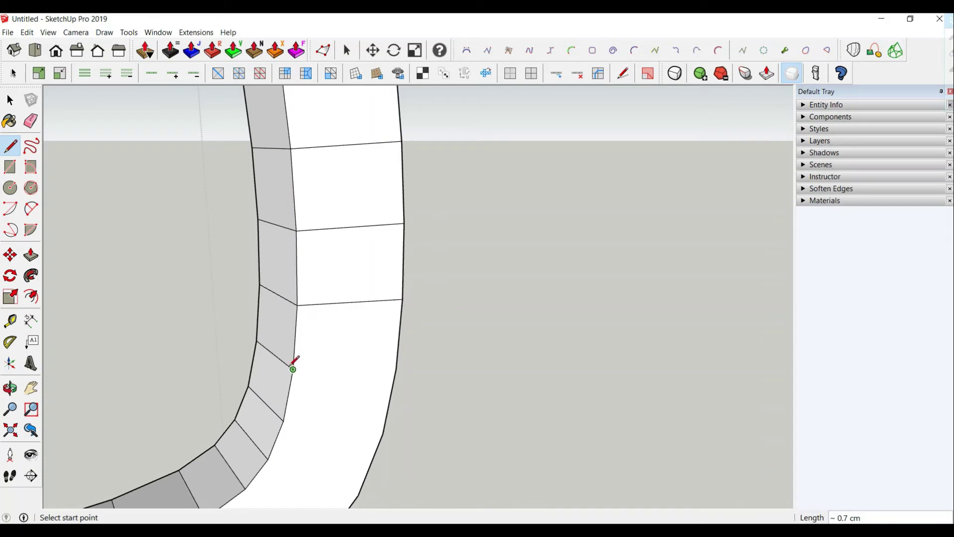
pyautogui.click(293, 369)
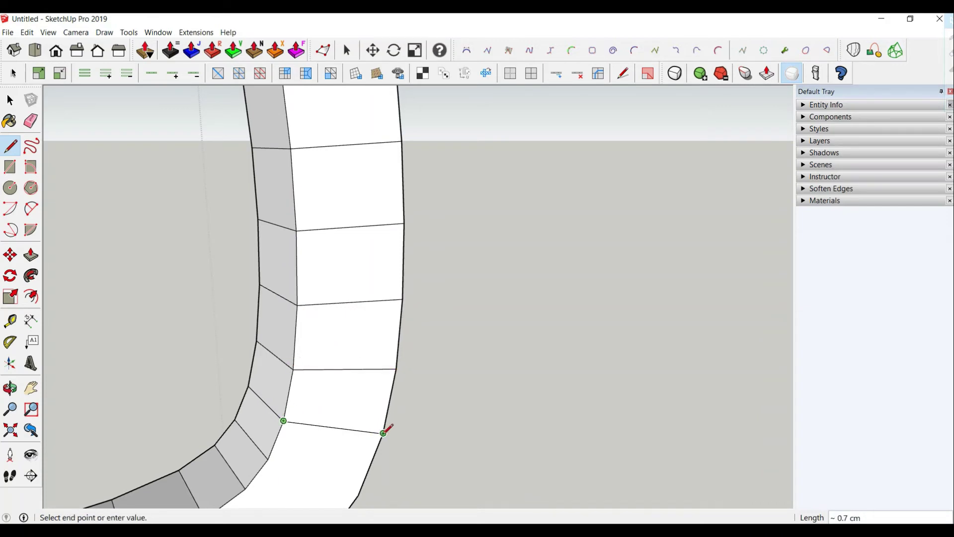
pyautogui.click(383, 434)
pyautogui.scroll(-3, 290, 188)
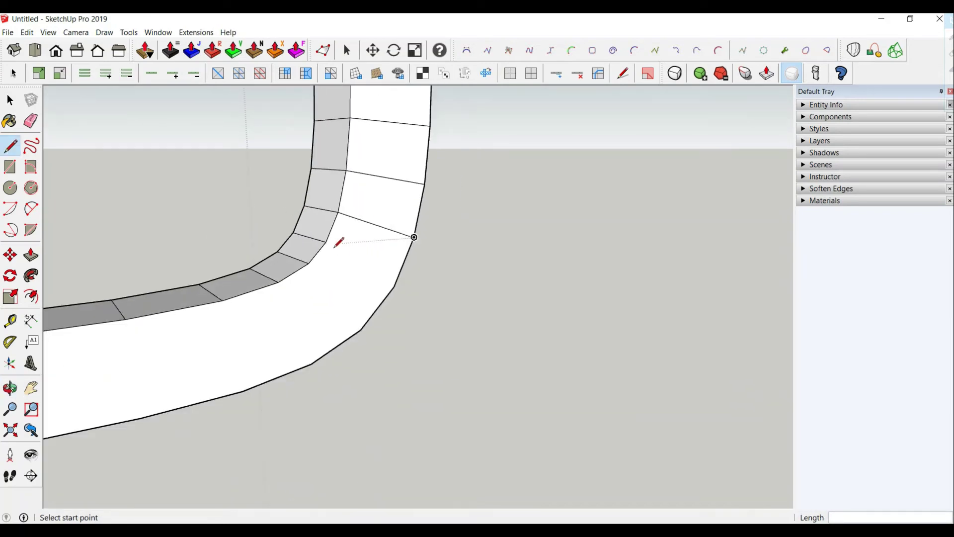
# Draw lines across the handle's side face at the three segment divisions around the lower bend
pyautogui.click(326, 241)
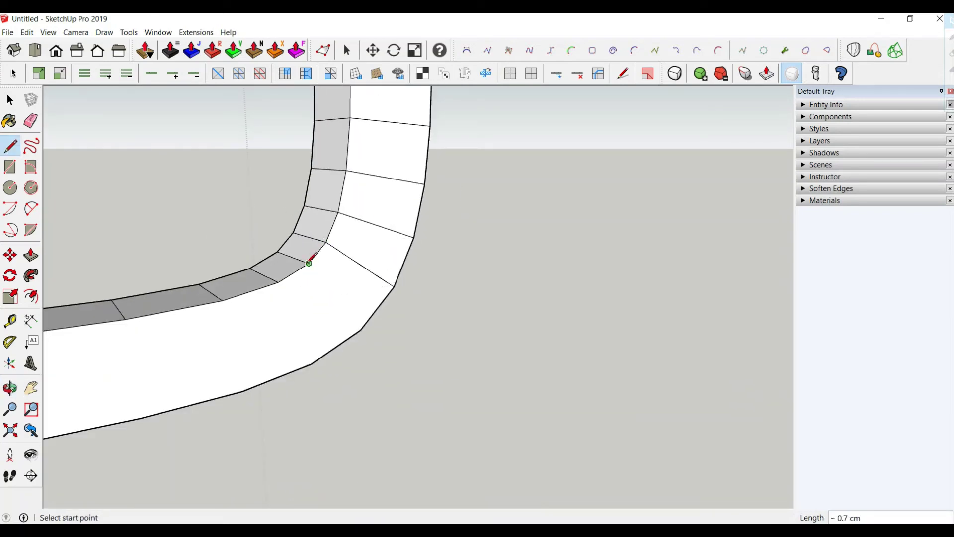
pyautogui.click(309, 261)
pyautogui.click(279, 281)
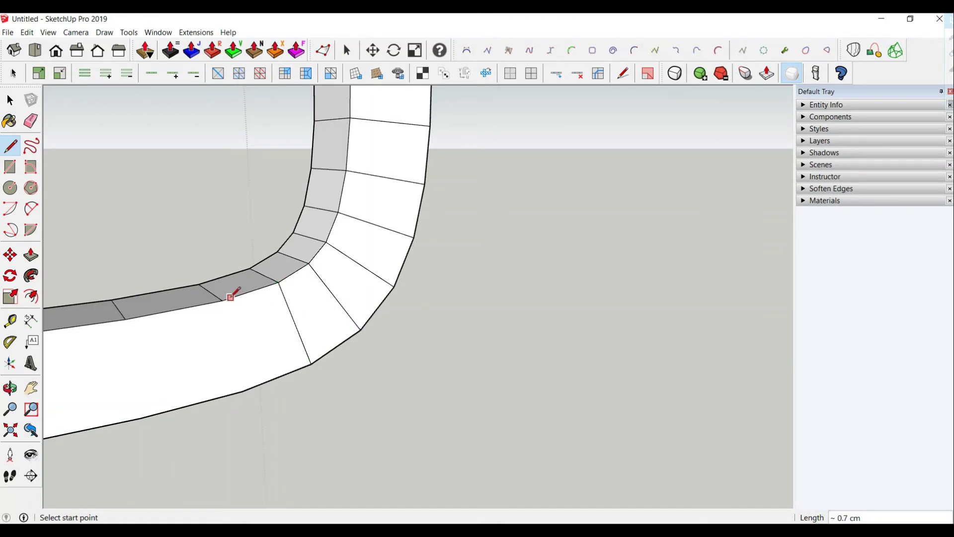
pyautogui.click(310, 364)
# Draw lines across the handle's side face at the remaining two divisions on its lower arm
pyautogui.click(222, 300)
pyautogui.click(242, 392)
pyautogui.click(125, 318)
pyautogui.moveTo(126, 318); pyautogui.dragTo(349, 298, button='middle')
pyautogui.scroll(-3, 350, 320)
pyautogui.moveTo(382, 371); pyautogui.dragTo(418, 374, button='middle')
pyautogui.scroll(-3, 384, 387)
pyautogui.scroll(-2, 405, 361)
pyautogui.keyDown('shift'); pyautogui.moveTo(389, 308); pyautogui.dragTo(413, 232, button='middle'); pyautogui.keyUp('shift')
pyautogui.scroll(-3, 414, 232)
pyautogui.moveTo(390, 292); pyautogui.dragTo(376, 350, button='middle')
pyautogui.scroll(4, 330, 201)
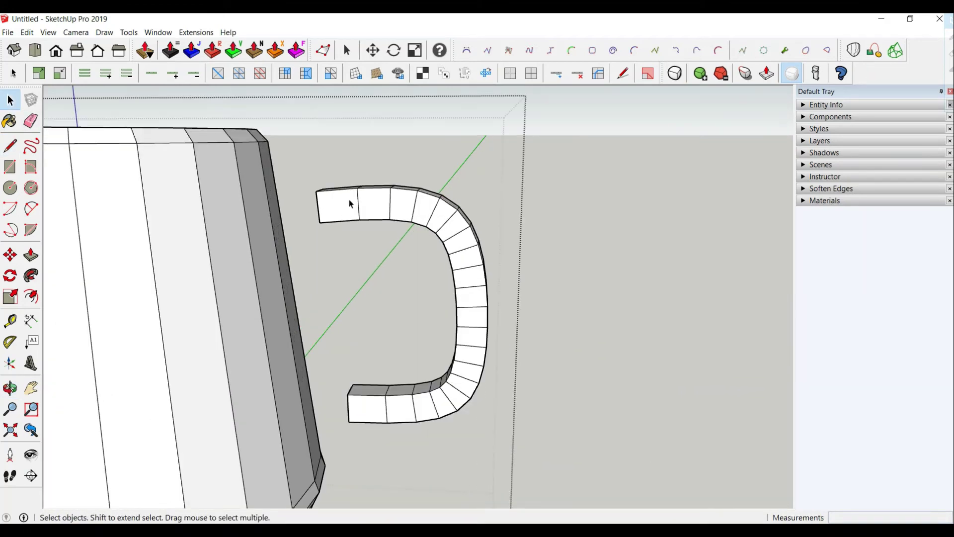
# Copy the whole strip of divided side faces from corner to corner onto the handle's opposite side
pyautogui.moveTo(330, 202); pyautogui.dragTo(372, 235, button='middle')
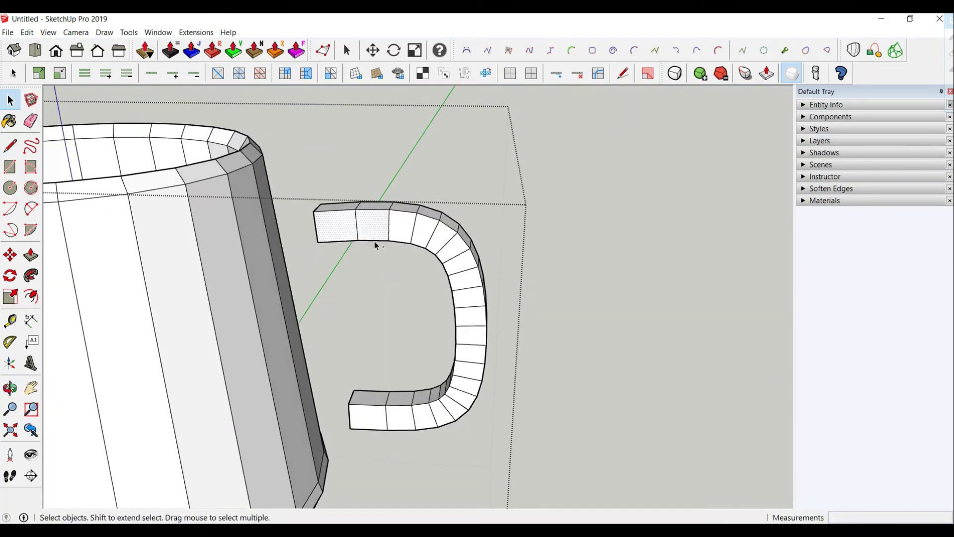
pyautogui.click(153, 75)
pyautogui.moveTo(455, 275); pyautogui.dragTo(271, 318, button='middle')
pyautogui.click(10, 254)
pyautogui.scroll(3, 303, 289)
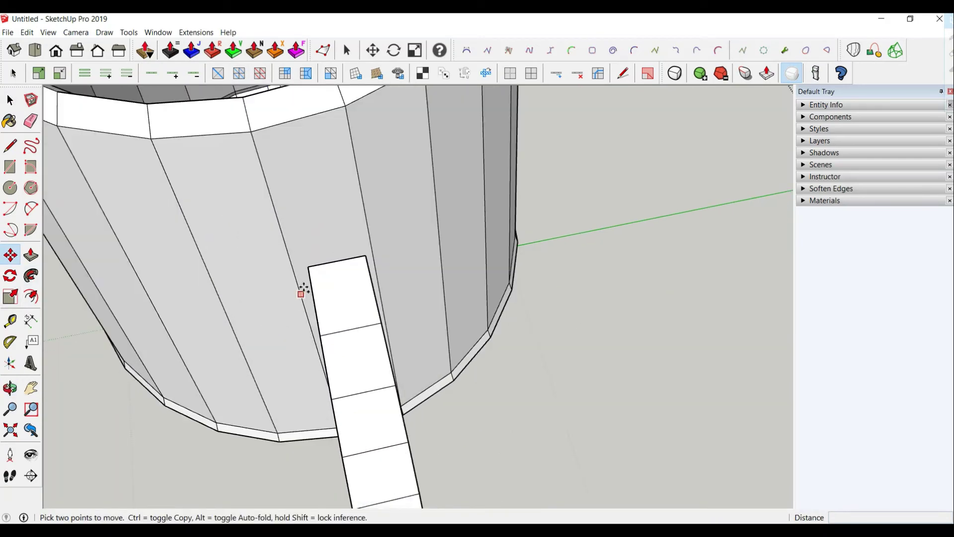
pyautogui.click(308, 267)
pyautogui.press('ctrl')
pyautogui.click(365, 256)
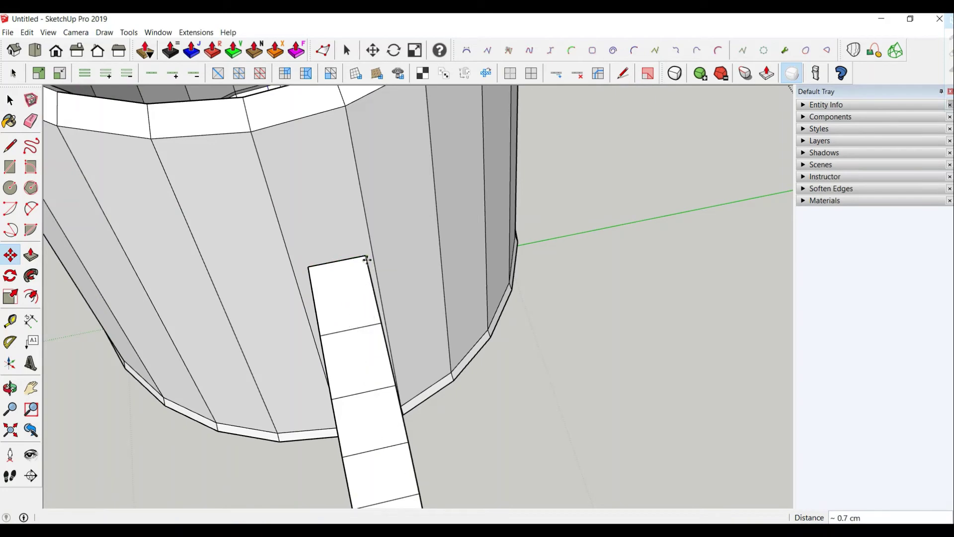
pyautogui.moveTo(366, 256); pyautogui.dragTo(283, 325, button='middle')
pyautogui.scroll(-3, 283, 326)
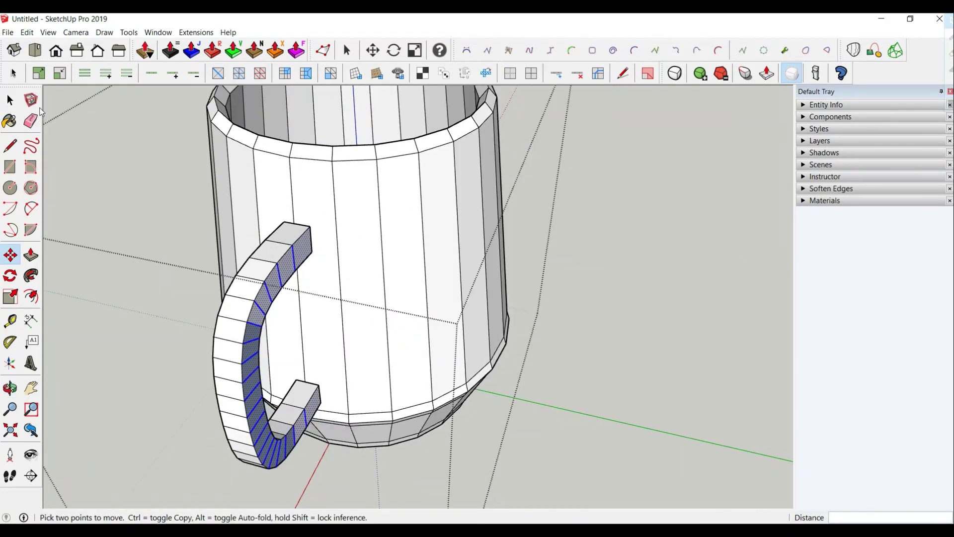
# Orient all the handle's faces to match a face in the upper part of the copied side strip
pyautogui.click(10, 100)
pyautogui.click(289, 271)
pyautogui.rightClick(289, 269)
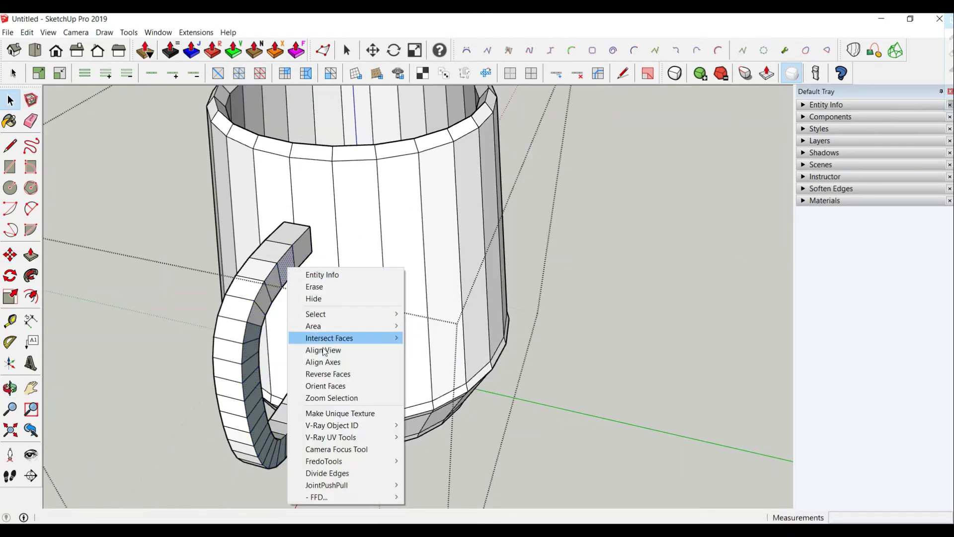
pyautogui.click(306, 384)
pyautogui.moveTo(305, 377); pyautogui.dragTo(492, 296, button='middle')
pyautogui.scroll(-3, 492, 296)
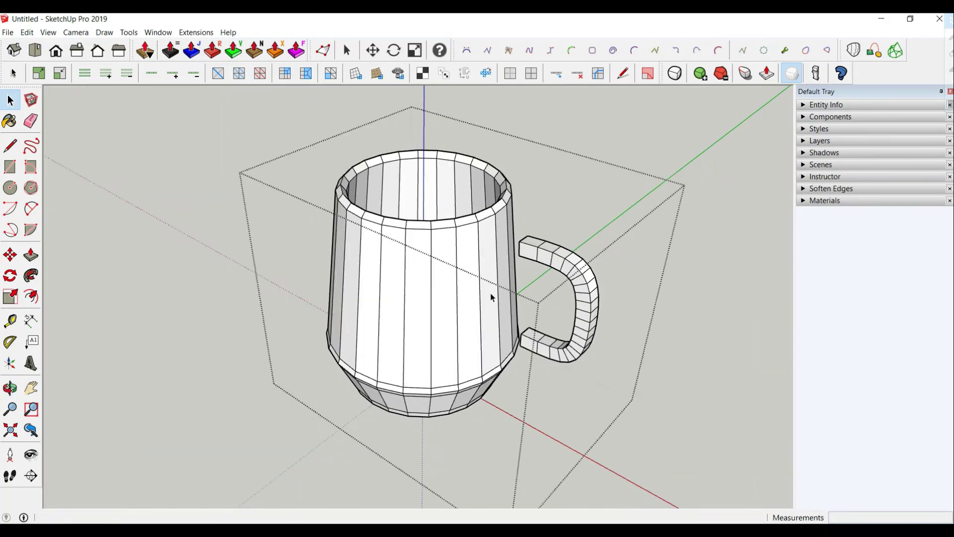
# Insert a horizontal edge loop around the middle of the mug's outer side wall
pyautogui.scroll(3, 550, 257)
pyautogui.tripleClick(547, 252)
pyautogui.moveTo(571, 285); pyautogui.dragTo(496, 273, button='middle')
pyautogui.click(599, 186)
pyautogui.scroll(3, 382, 200)
pyautogui.scroll(-3, 496, 273)
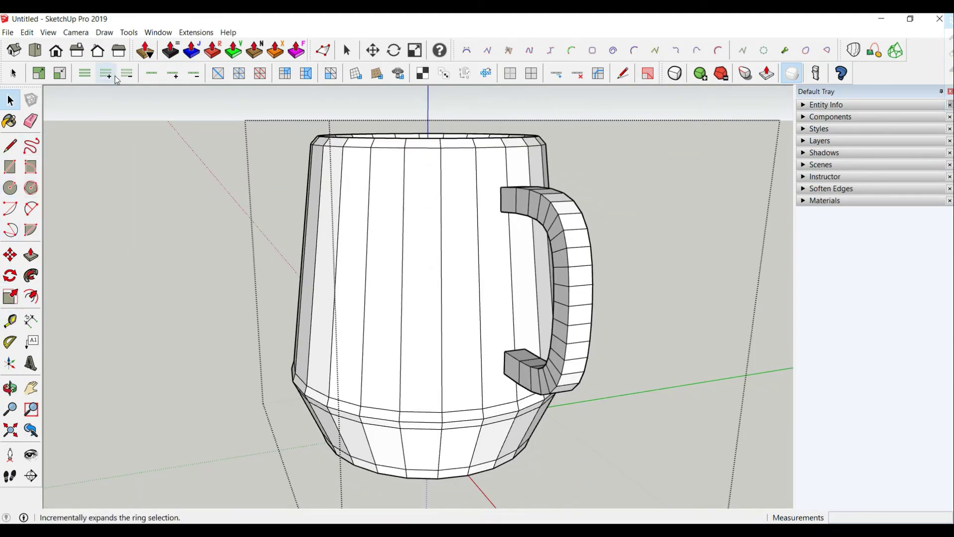
pyautogui.click(478, 236)
pyautogui.click(556, 73)
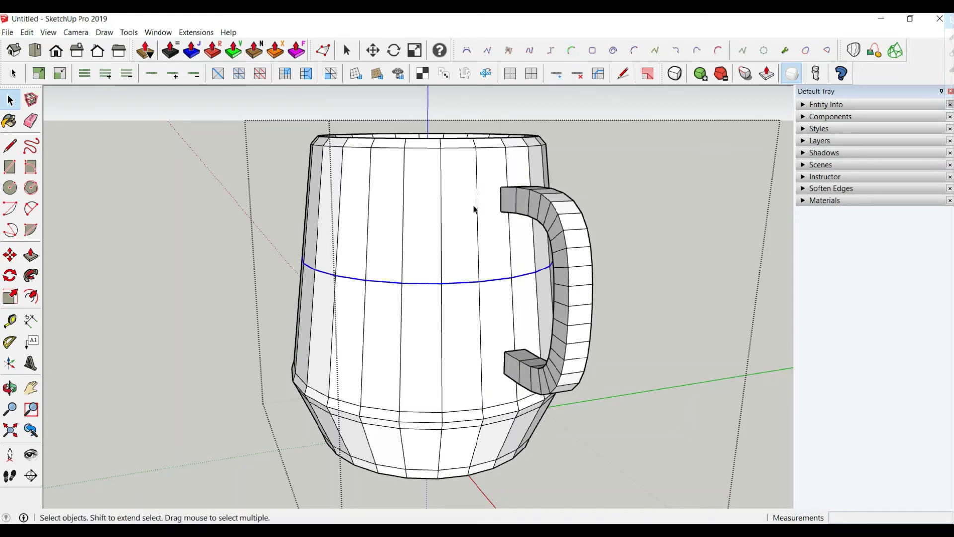
# Insert edge loops midway around the upper and lower halves of the mug's outer wall
pyautogui.click(476, 204)
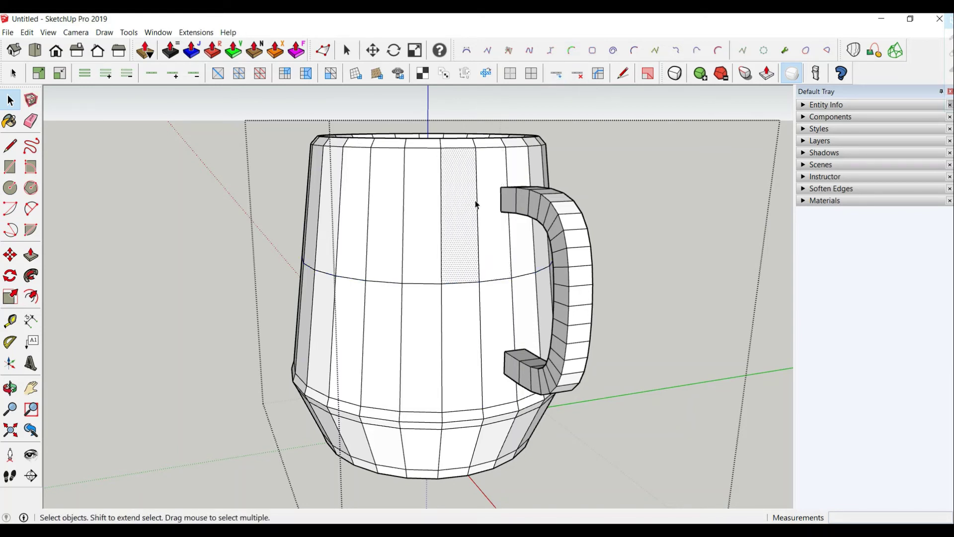
pyautogui.click(478, 246)
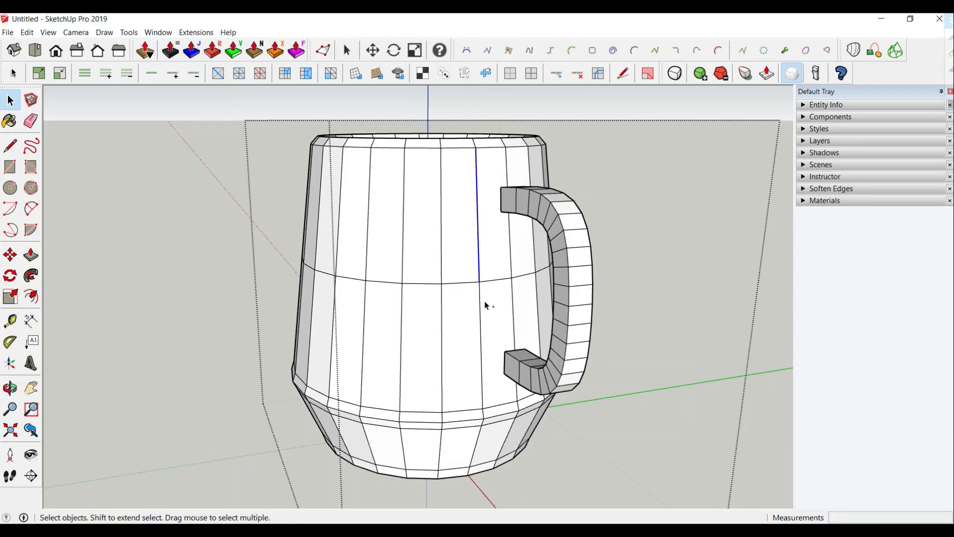
pyautogui.click(557, 75)
pyautogui.moveTo(512, 228); pyautogui.dragTo(496, 215, button='middle')
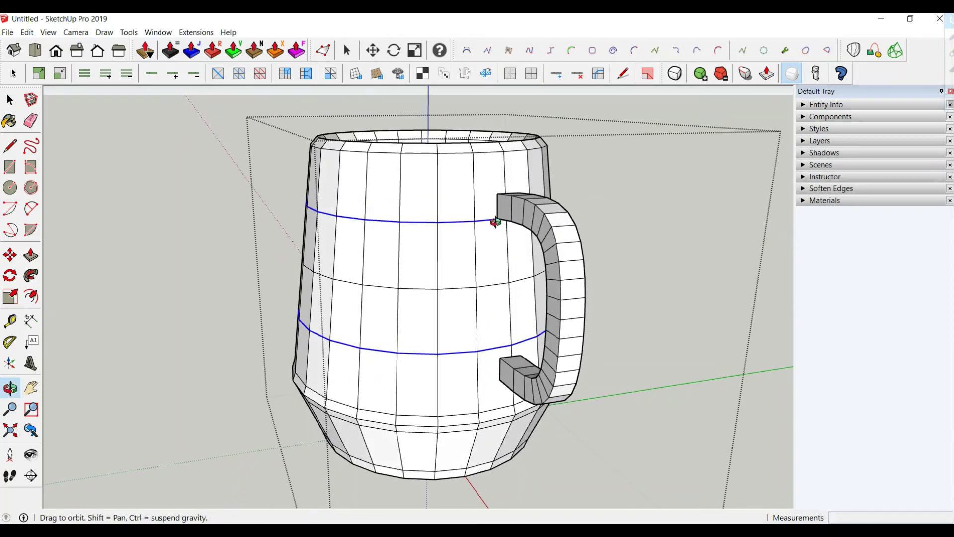
# Insert edge loops midway around the topmost and lowermost bands of the mug's outer wall
pyautogui.click(474, 201)
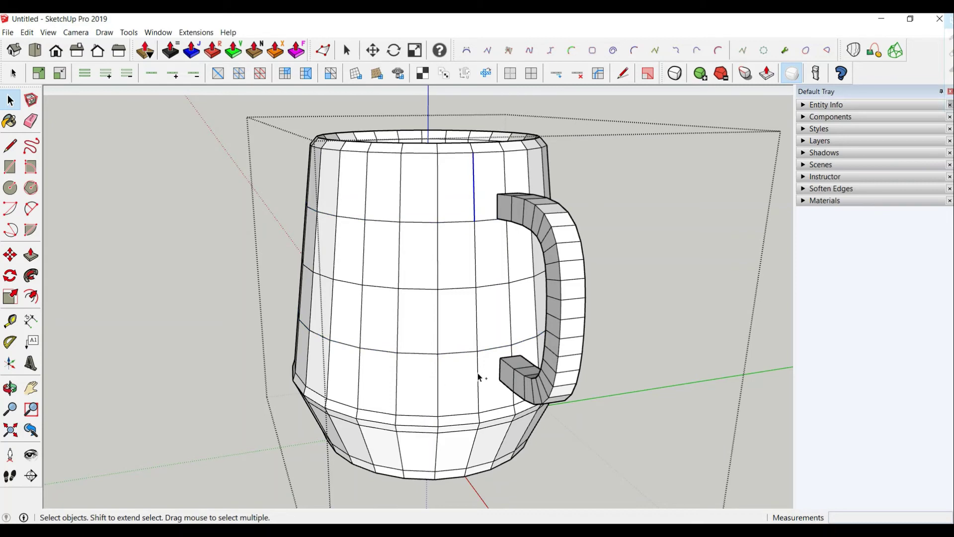
pyautogui.click(556, 73)
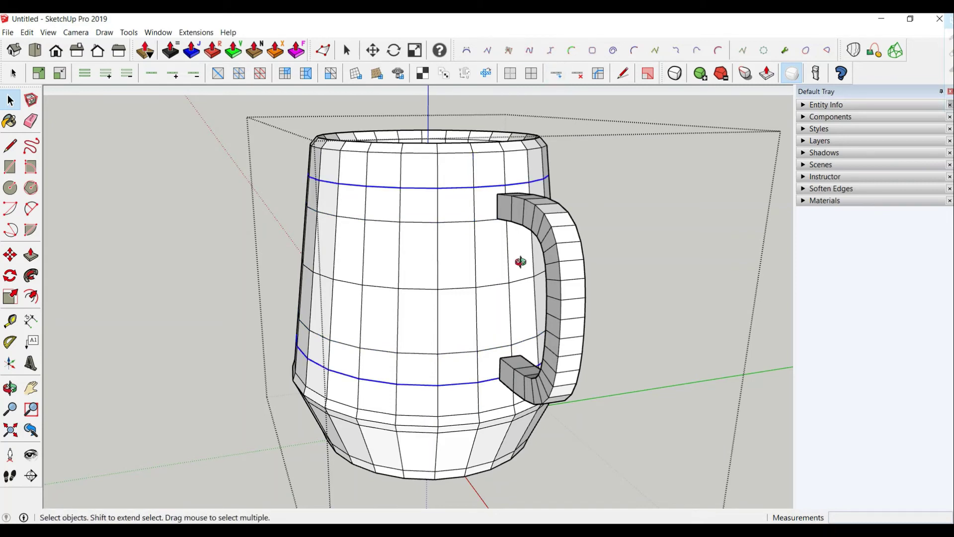
pyautogui.moveTo(520, 260); pyautogui.dragTo(629, 238, button='middle')
pyautogui.scroll(3, 715, 252)
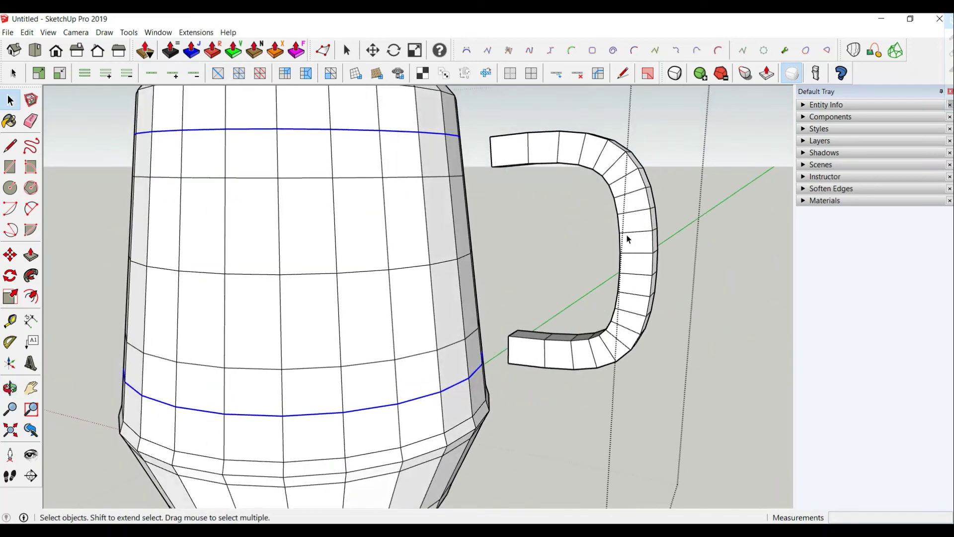
# Move the whole handle about 0.9 cm along the red axis so its ends meet the mug's side wall
pyautogui.tripleClick(610, 162)
pyautogui.click(10, 255)
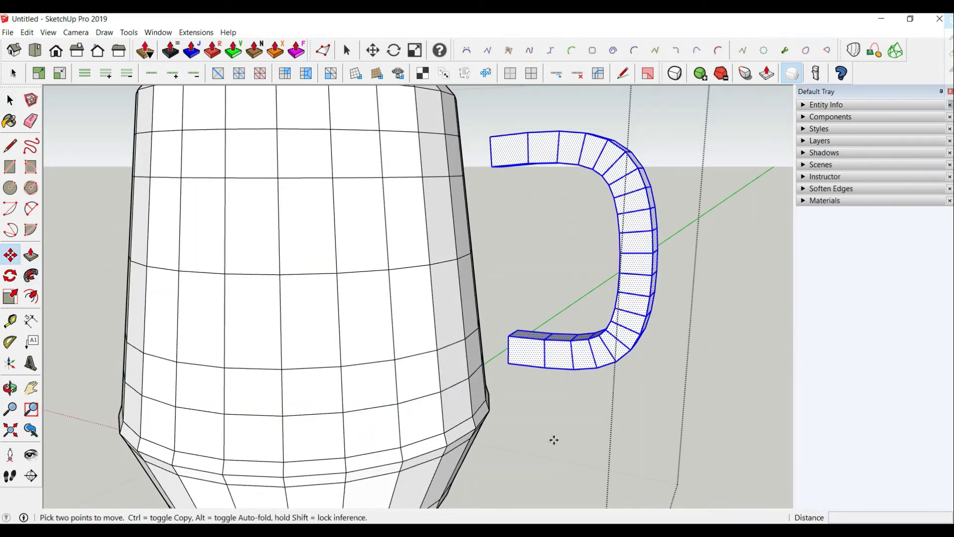
pyautogui.click(559, 438)
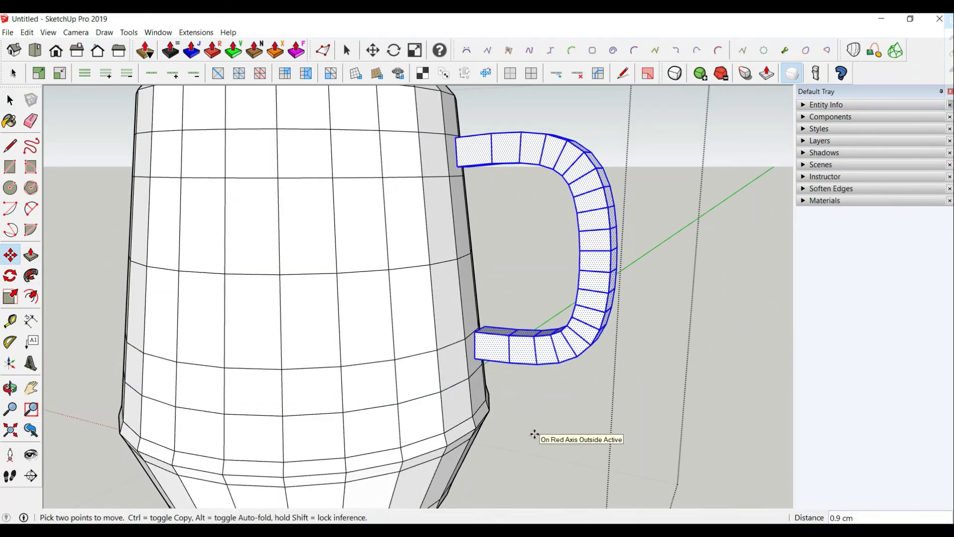
pyautogui.moveTo(538, 430); pyautogui.dragTo(740, 236, button='middle')
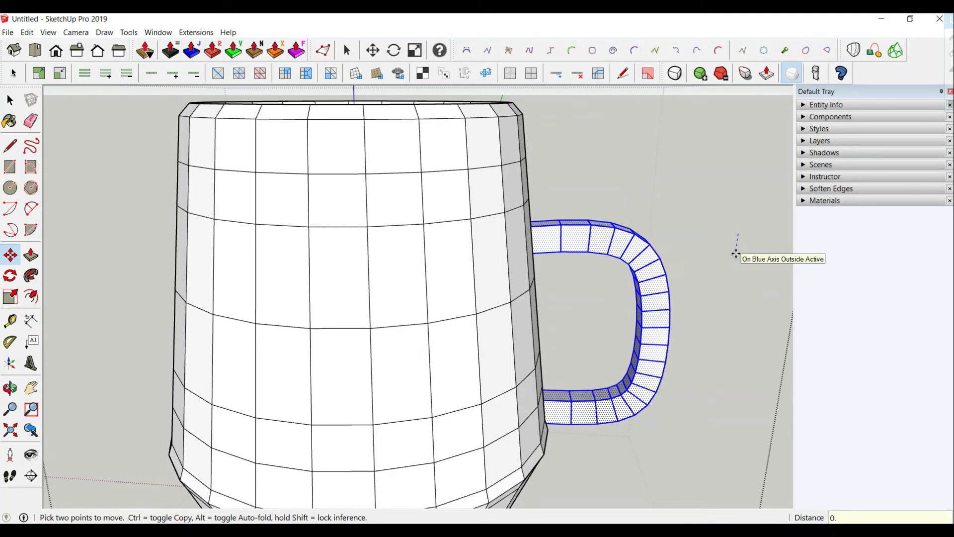
pyautogui.moveTo(736, 254); pyautogui.dragTo(639, 260, button='middle')
pyautogui.scroll(3, 547, 187)
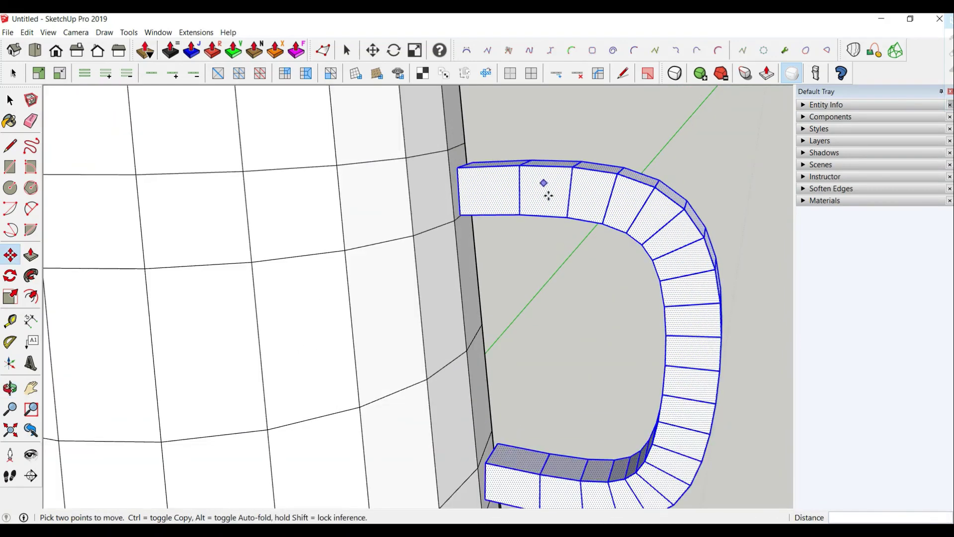
pyautogui.moveTo(543, 185); pyautogui.dragTo(583, 183, button='middle')
pyautogui.scroll(-3, 584, 184)
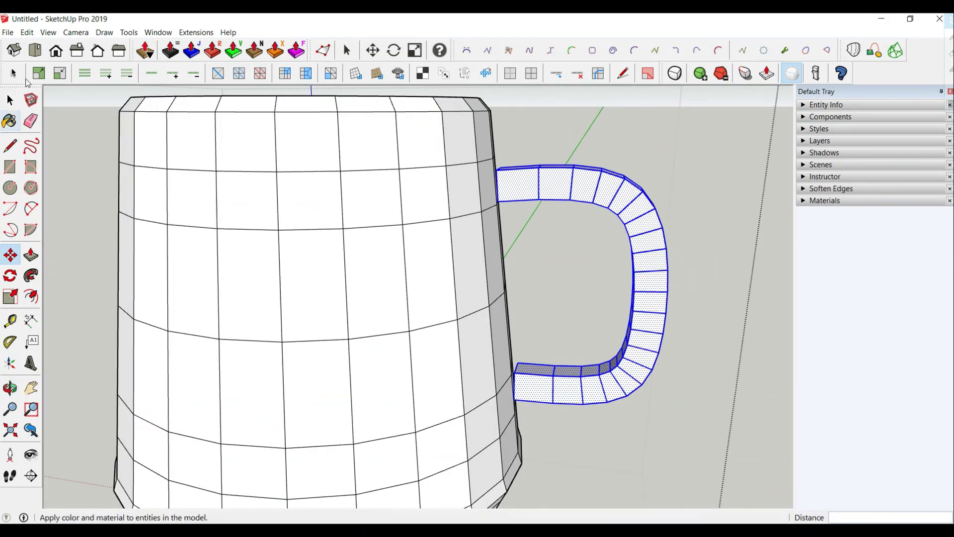
# Scale the handle vertically from its upper and lower sides to fit its ends to the mug's wall quads
pyautogui.click(10, 297)
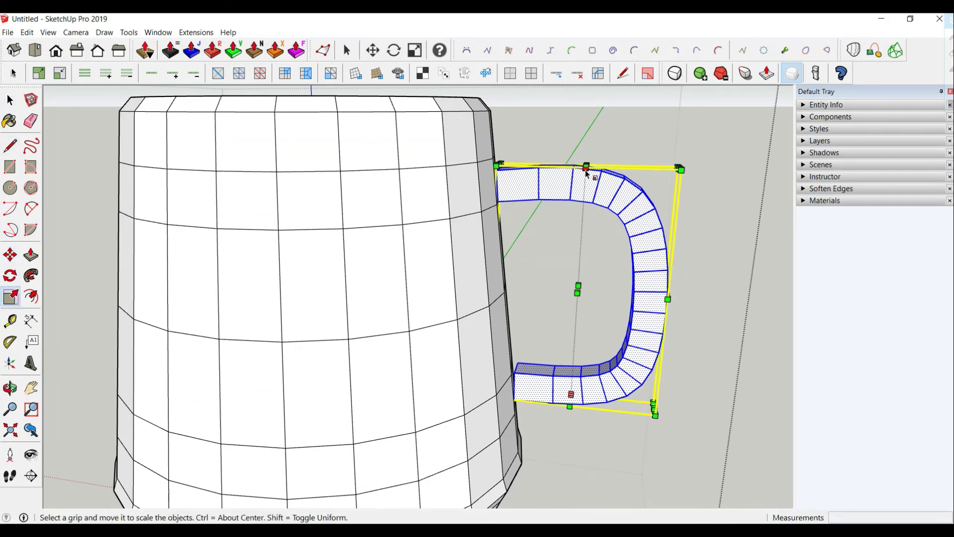
pyautogui.moveTo(587, 191); pyautogui.dragTo(222, 26, button='middle')
pyautogui.click(592, 225)
pyautogui.click(592, 221)
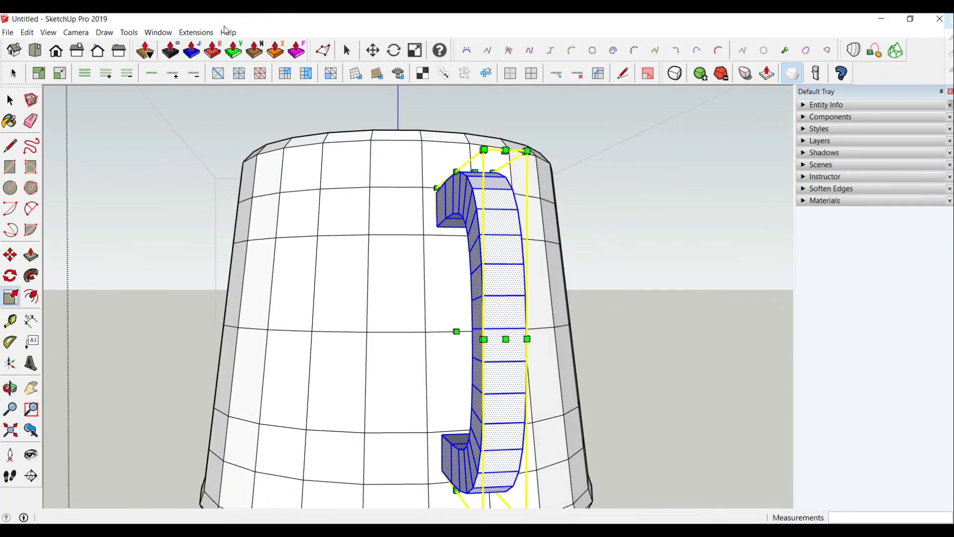
pyautogui.moveTo(411, 256); pyautogui.dragTo(468, 209, button='middle')
pyautogui.scroll(-3, 468, 209)
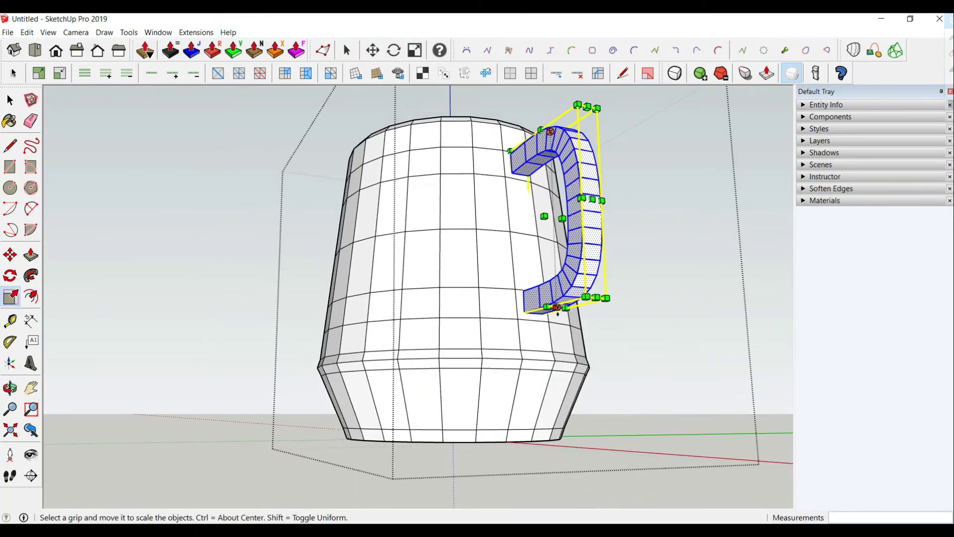
pyautogui.click(557, 309)
pyautogui.click(557, 310)
pyautogui.moveTo(557, 310); pyautogui.dragTo(692, 366, button='middle')
pyautogui.scroll(3, 412, 333)
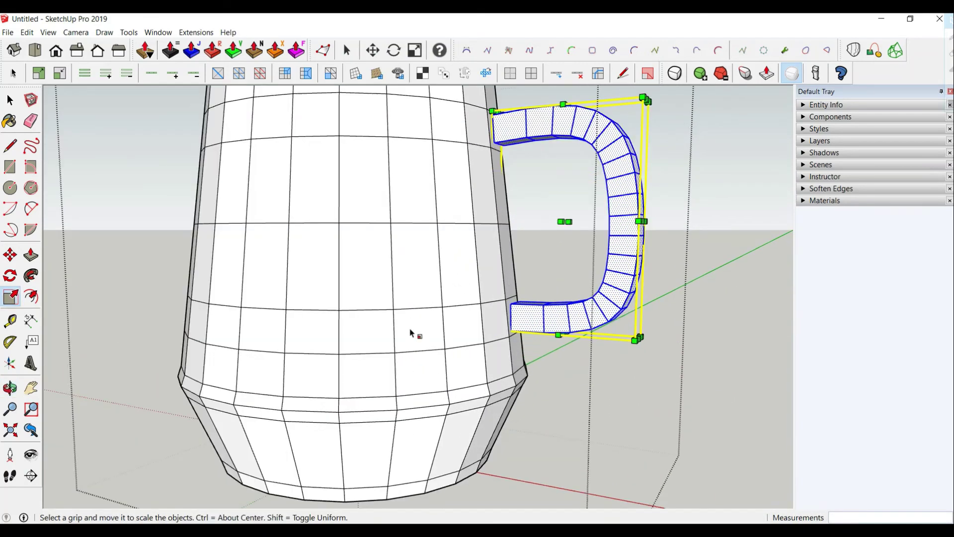
# Move the handle about 0.2 cm outward along the red axis, away from the mug's wall
pyautogui.click(10, 255)
pyautogui.click(538, 438)
pyautogui.click(545, 439)
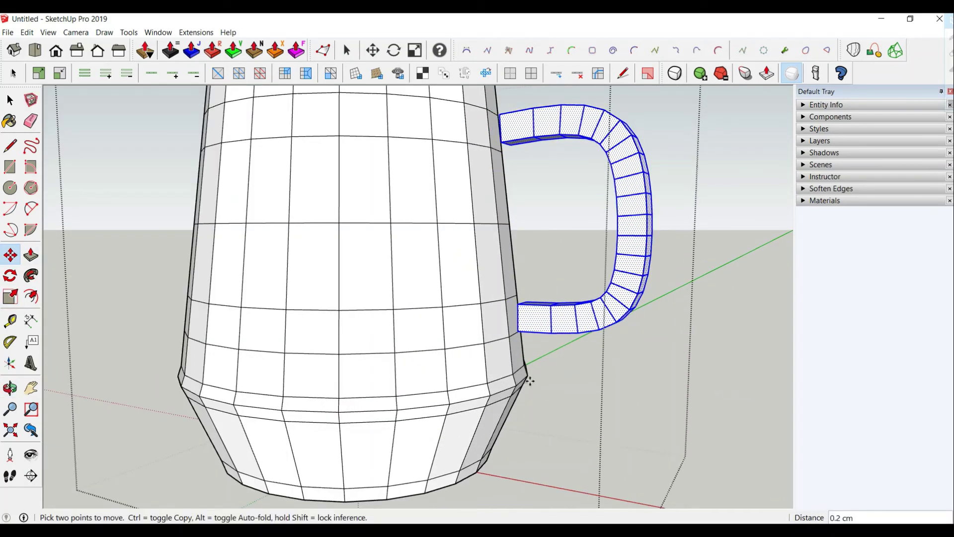
# Hide the entire handle geometry to expose the mug's wall behind it
pyautogui.moveTo(529, 380); pyautogui.dragTo(611, 419, button='middle')
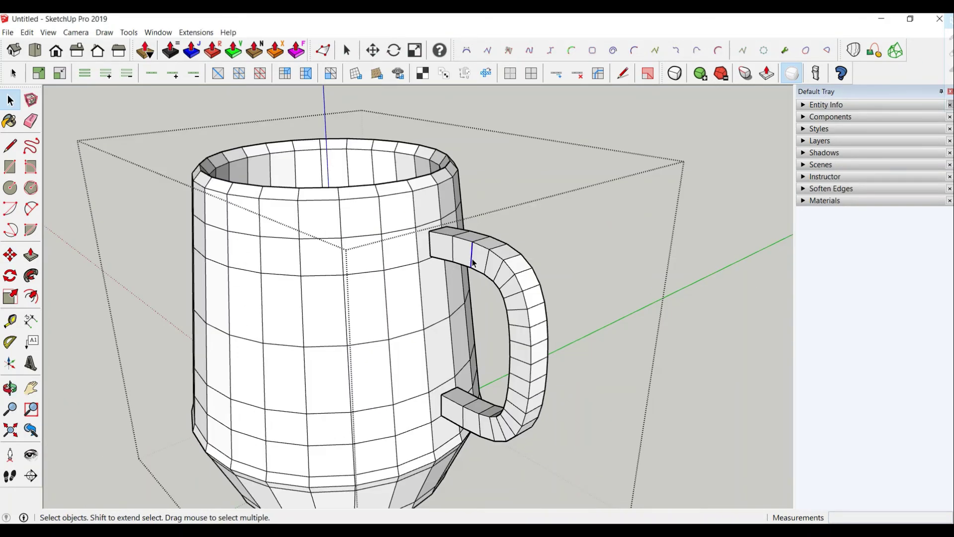
pyautogui.tripleClick(470, 256)
pyautogui.rightClick(472, 256)
pyautogui.click(504, 289)
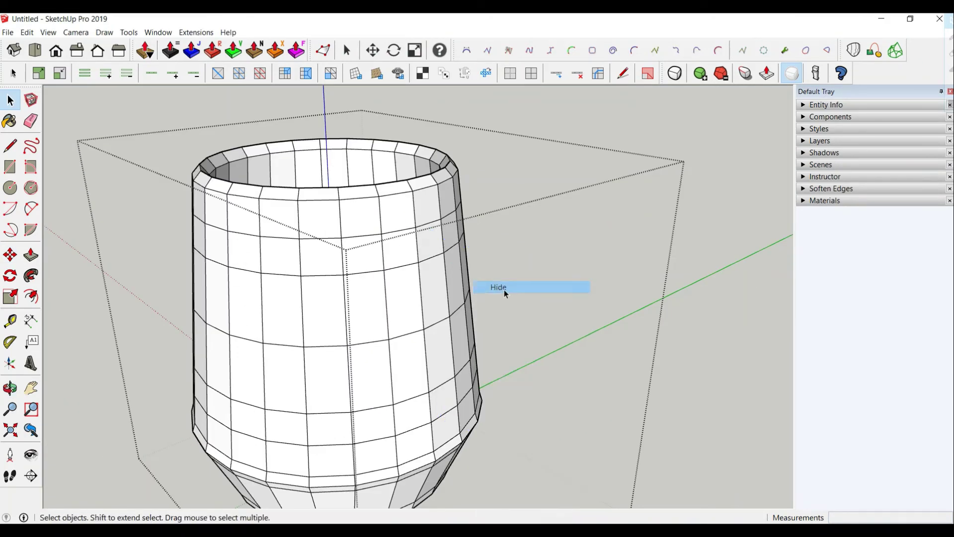
# Offset the upper handle-attachment quad inward about 0.1 cm and inset the lower attachment quad by a similar margin
pyautogui.moveTo(489, 328); pyautogui.dragTo(394, 315, button='middle')
pyautogui.scroll(3, 394, 316)
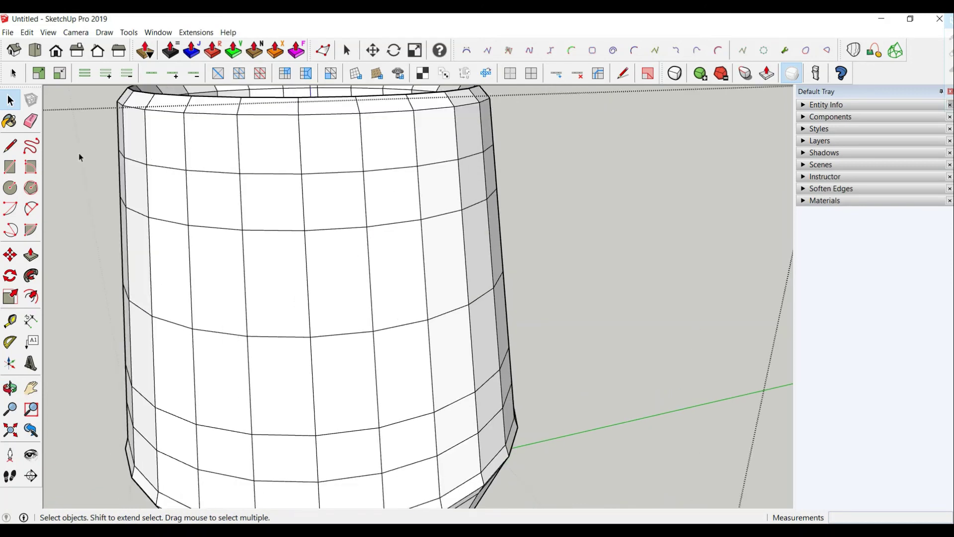
pyautogui.click(31, 297)
pyautogui.click(388, 169)
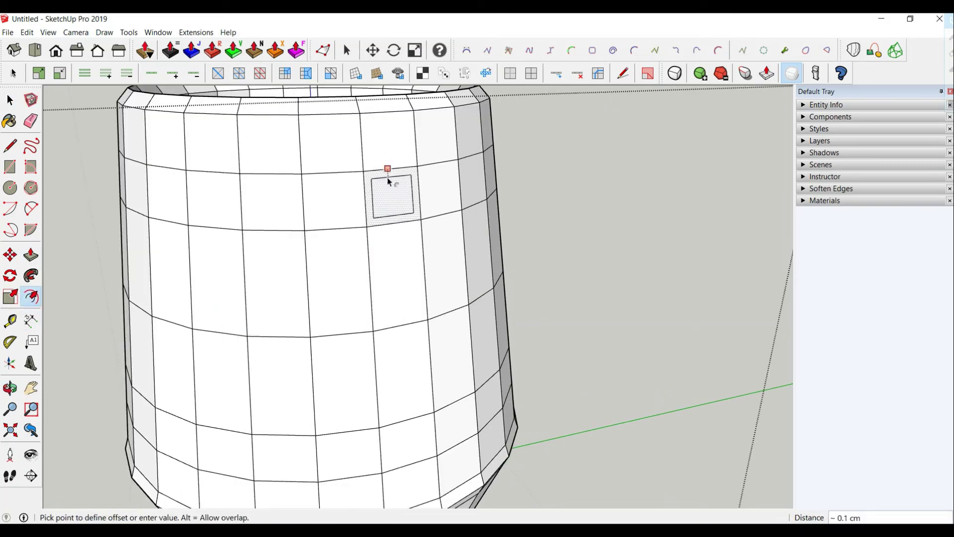
pyautogui.click(389, 190)
pyautogui.click(404, 421)
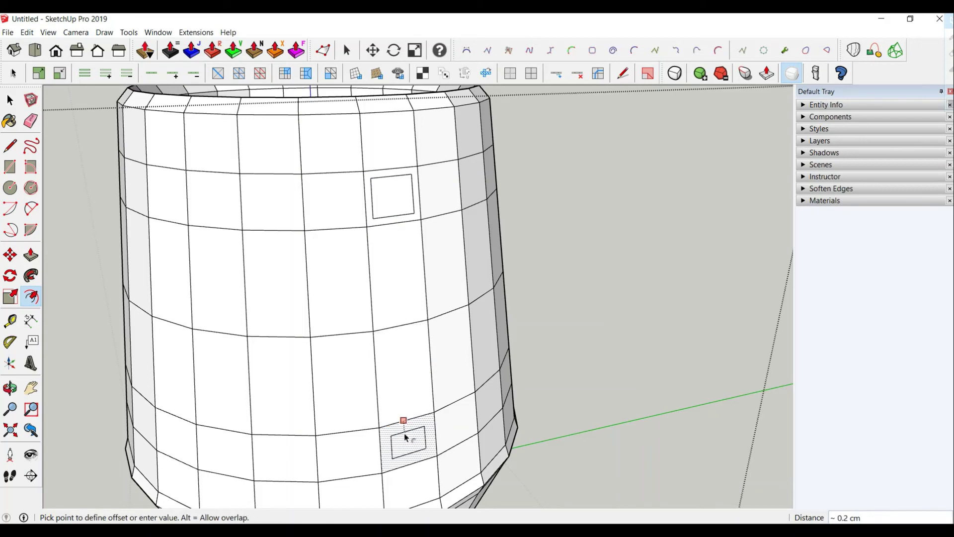
pyautogui.click(403, 432)
# Draw edges joining the upper inset square's four corners to the corners of its surrounding wall quad
pyautogui.click(10, 146)
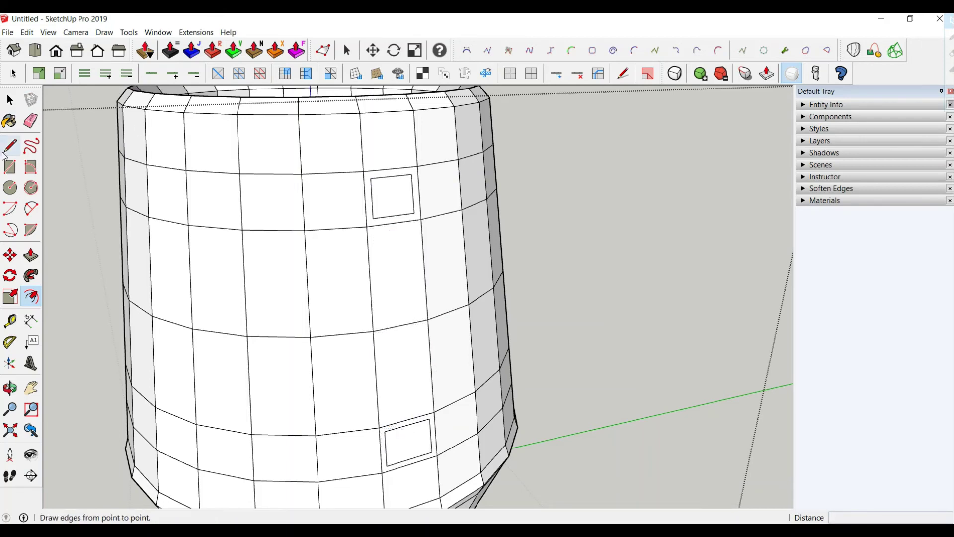
pyautogui.scroll(3, 428, 196)
pyautogui.click(415, 149)
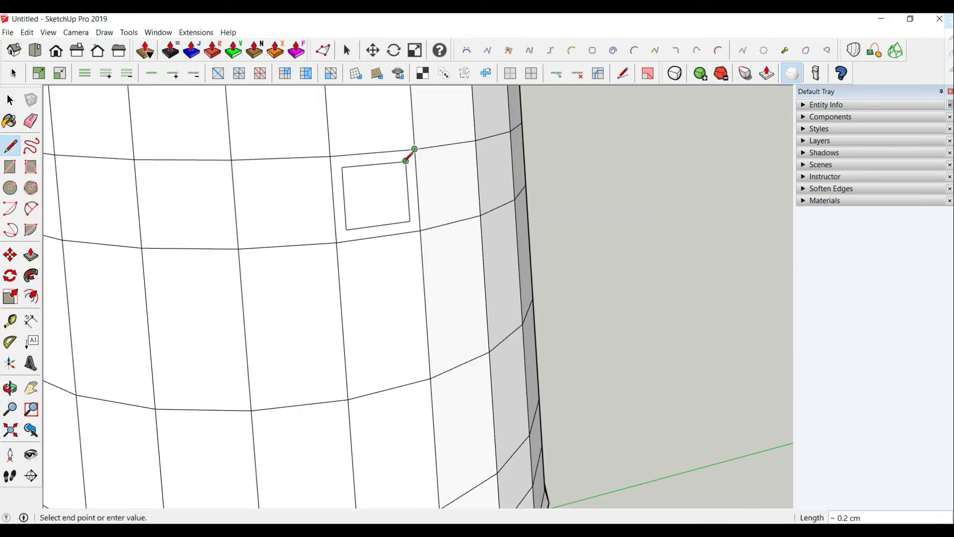
pyautogui.click(420, 229)
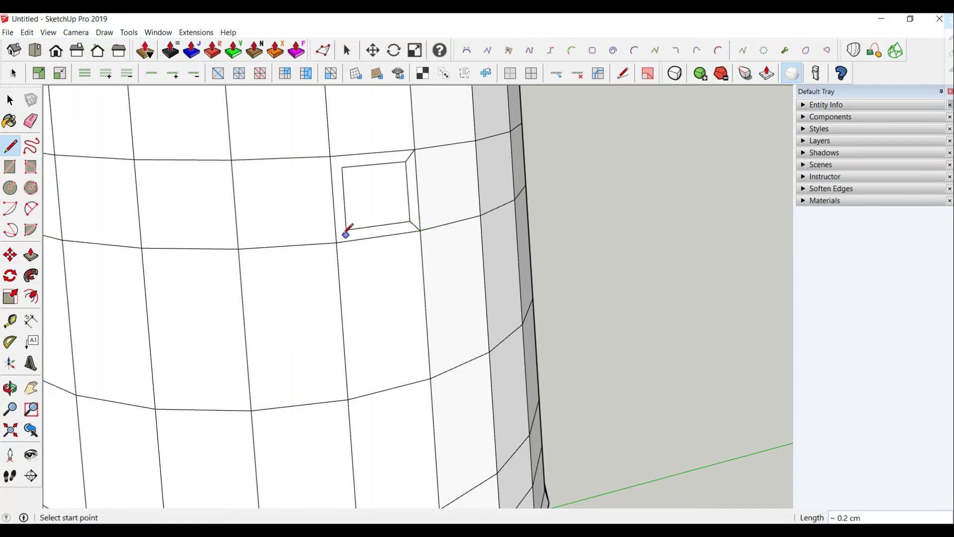
pyautogui.click(337, 242)
pyautogui.click(331, 157)
pyautogui.click(342, 167)
# Draw edges joining the lower inset square's four corners to the corners of its surrounding wall quad
pyautogui.scroll(-2, 340, 166)
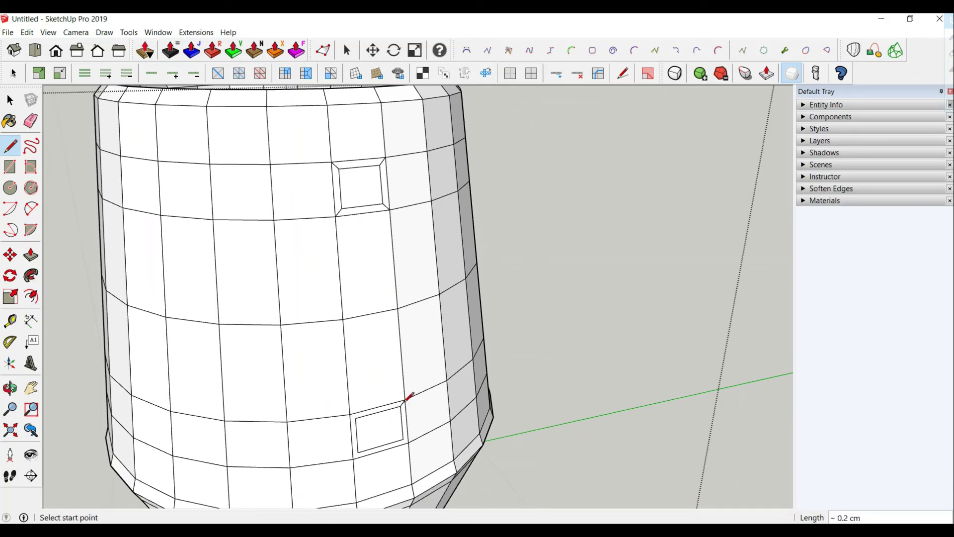
pyautogui.scroll(3, 405, 400)
pyautogui.click(334, 399)
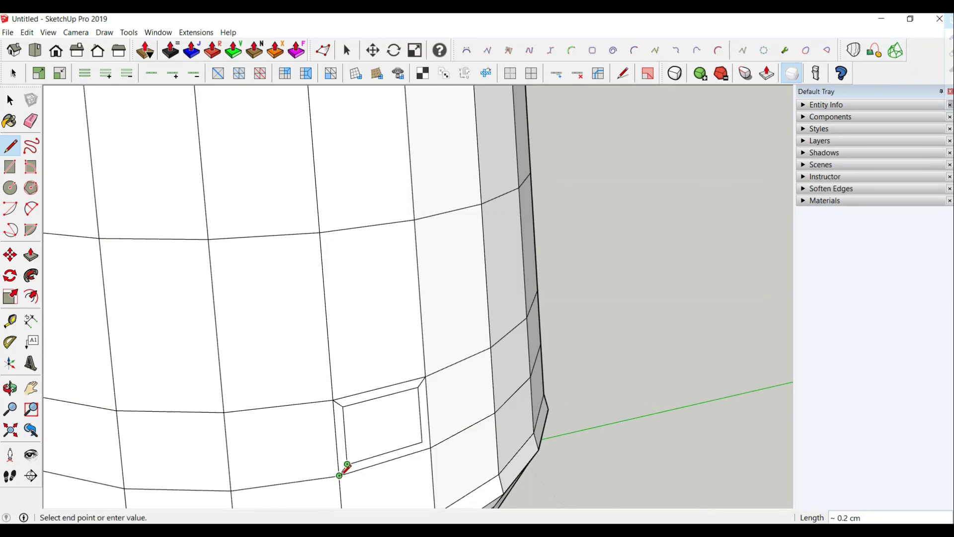
pyautogui.click(346, 465)
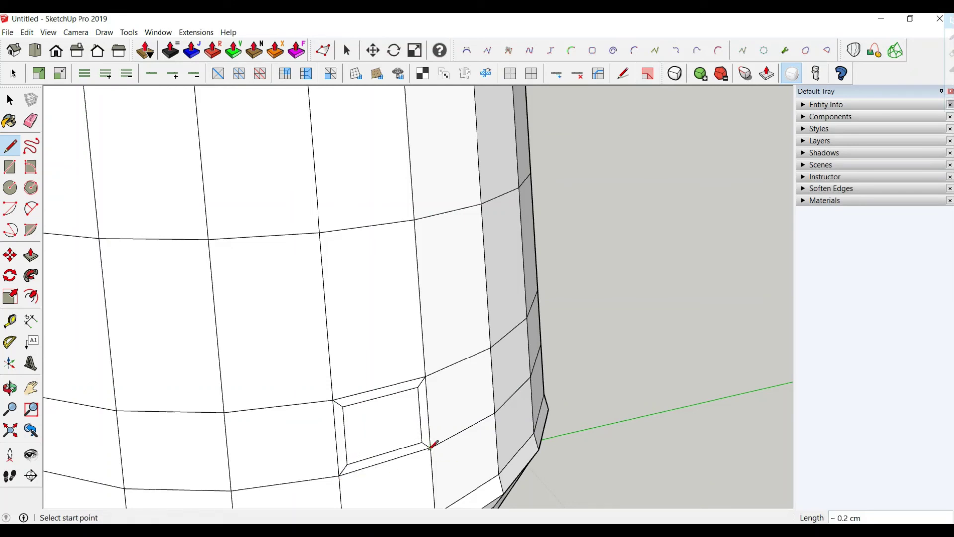
# Select both inset faces and pull their vertices slightly outward along the red axis with Vertex Tools
pyautogui.click(10, 100)
pyautogui.scroll(-8, 401, 441)
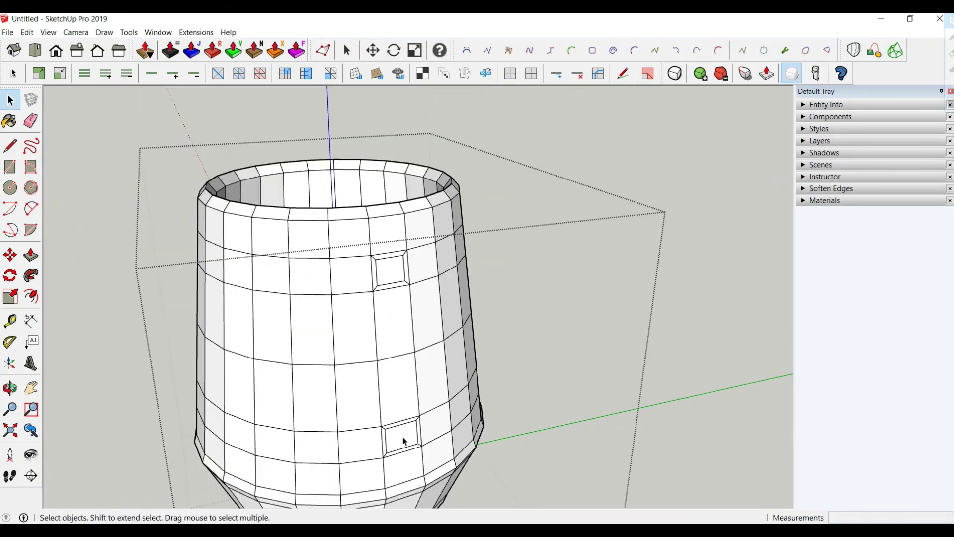
pyautogui.click(401, 440)
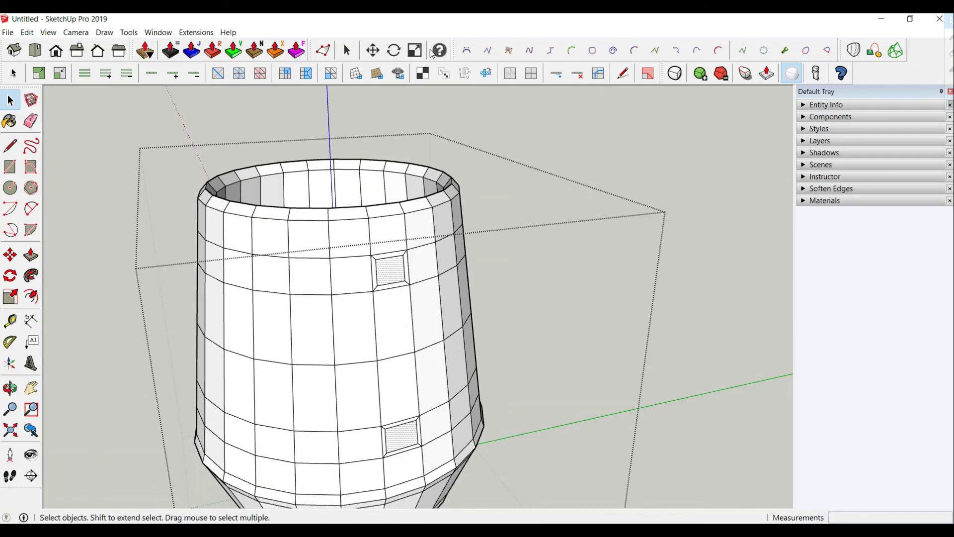
pyautogui.click(323, 50)
pyautogui.moveTo(494, 326); pyautogui.dragTo(534, 385, button='middle')
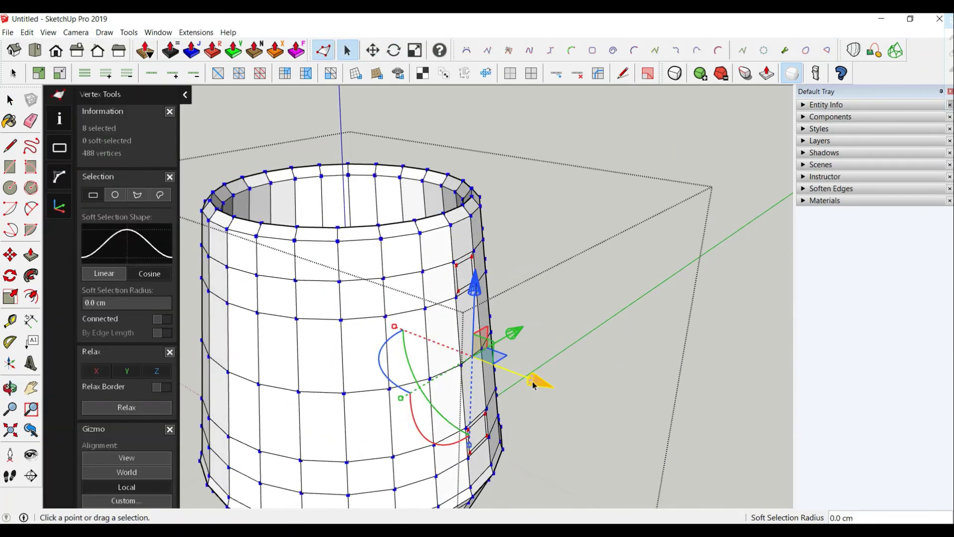
pyautogui.moveTo(535, 384); pyautogui.dragTo(539, 386)
# Delete the upper and lower inset faces to open two holes for the handle's ends
pyautogui.click(10, 100)
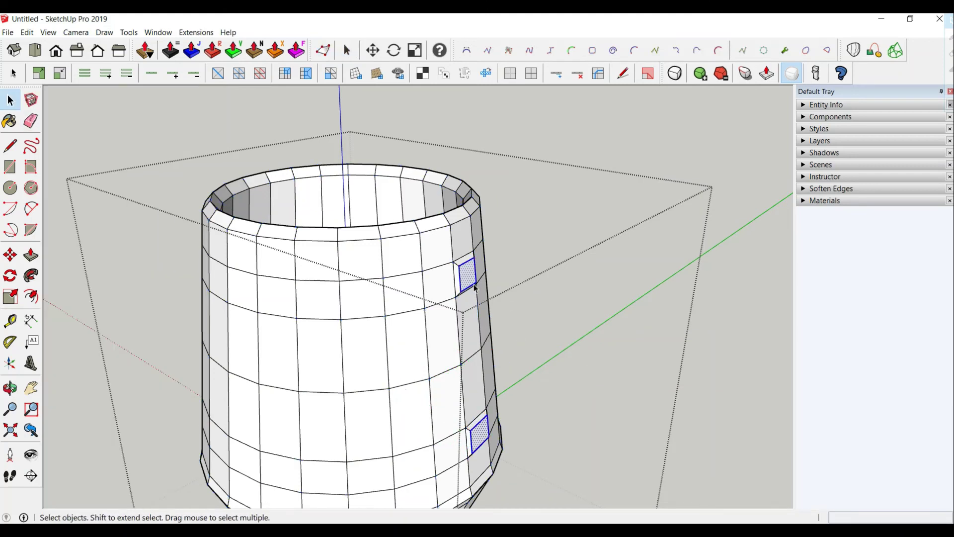
pyautogui.press('Delete')
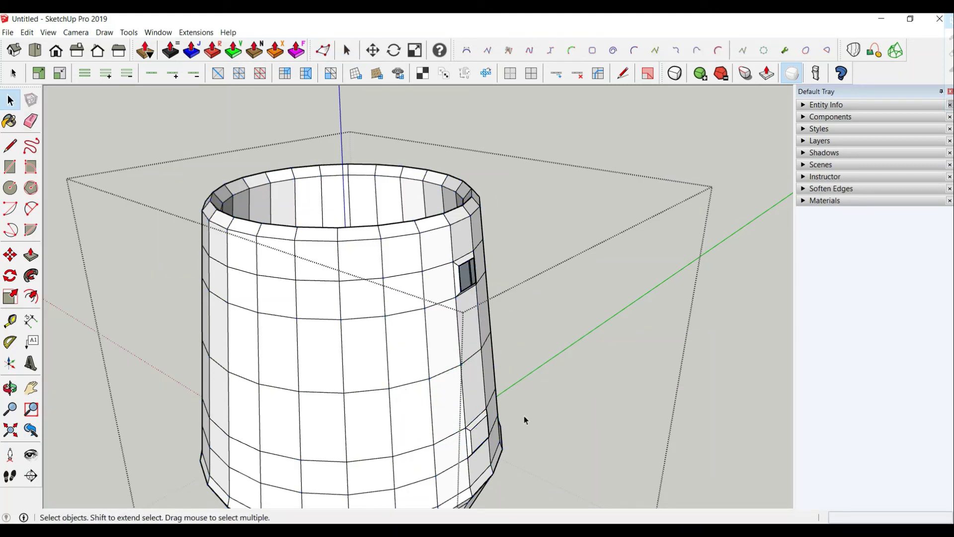
pyautogui.click(480, 441)
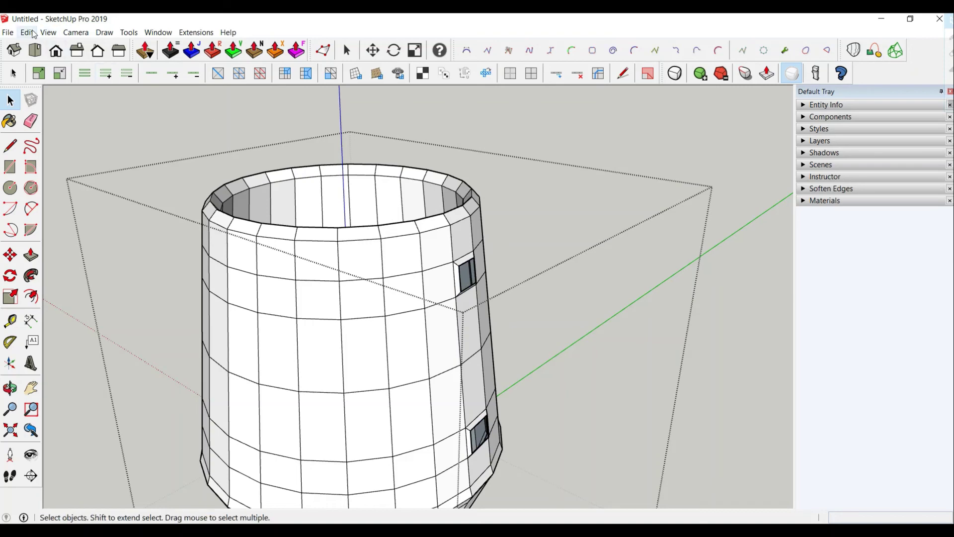
# Unhide the last hidden geometry to bring back the handle beside the mug's openings
pyautogui.click(27, 33)
pyautogui.moveTo(65, 193)
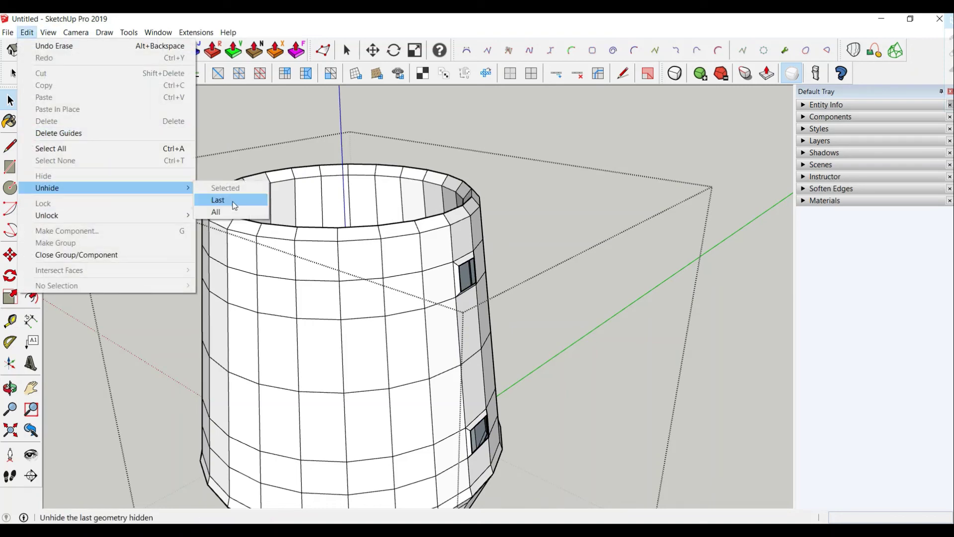
pyautogui.click(232, 199)
pyautogui.moveTo(477, 344); pyautogui.dragTo(562, 335, button='middle')
pyautogui.scroll(3, 541, 365)
pyautogui.scroll(-3, 562, 336)
pyautogui.keyDown('shift'); pyautogui.moveTo(535, 388); pyautogui.dragTo(509, 278, button='middle'); pyautogui.keyUp('shift')
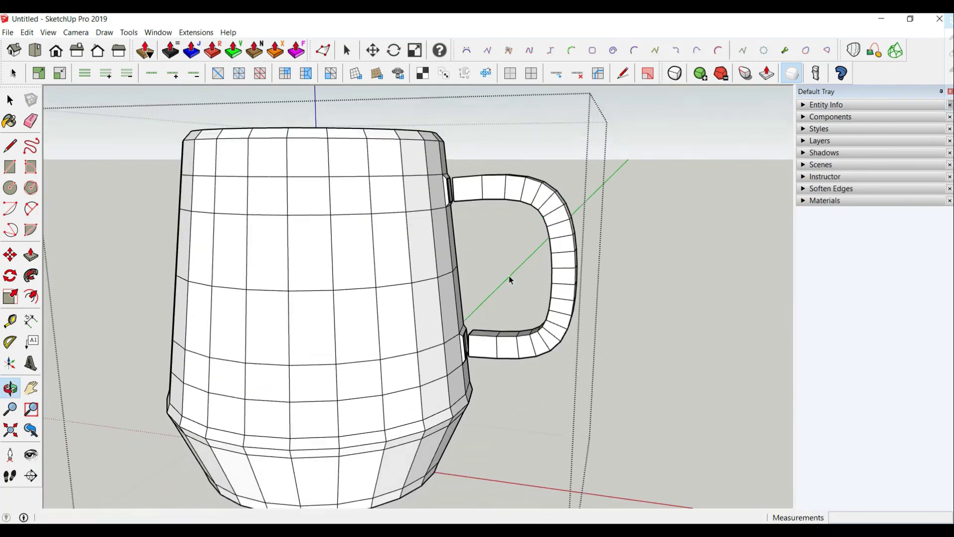
pyautogui.scroll(2, 503, 296)
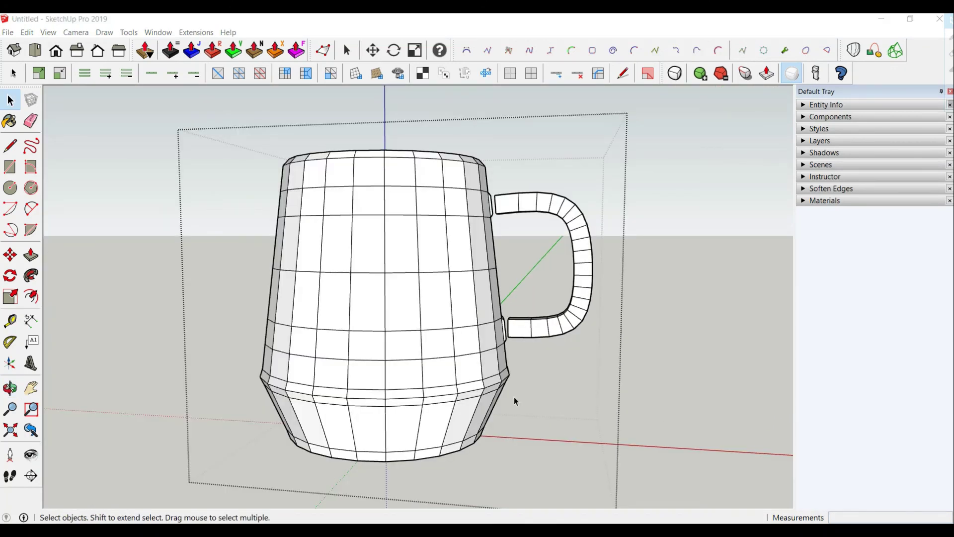
# Select the edge loop at the handle's lower end and rotate its vertices about 4 degrees to follow the wall opening's slope
pyautogui.scroll(5, 509, 323)
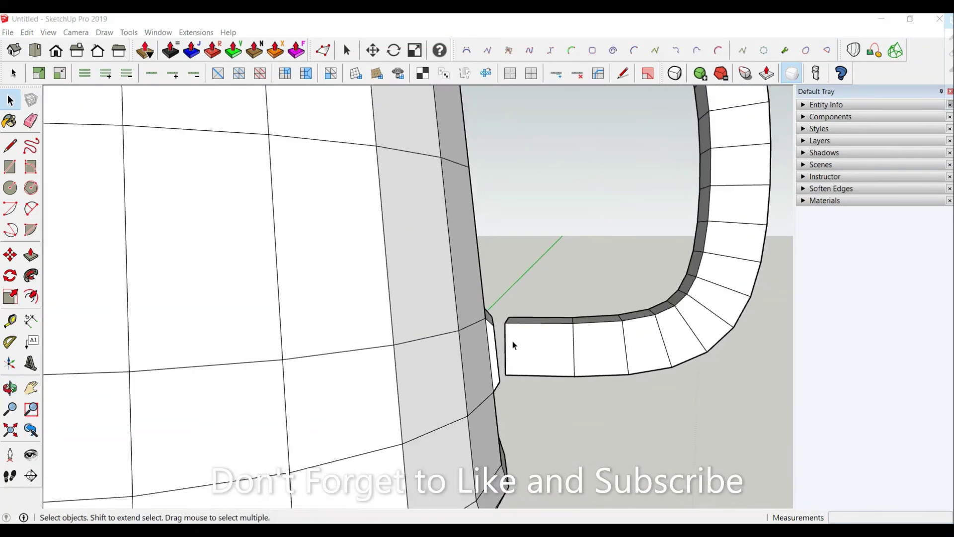
pyautogui.click(505, 342)
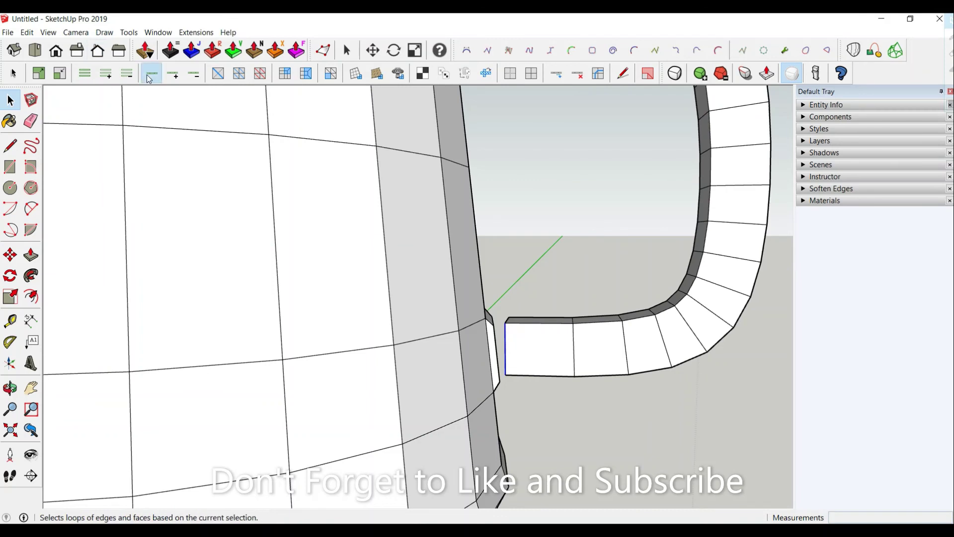
pyautogui.click(347, 50)
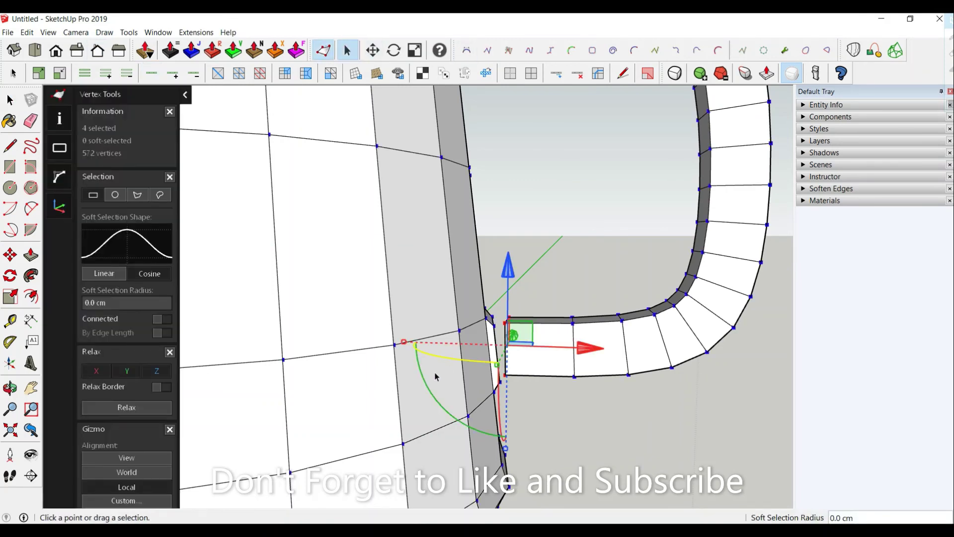
pyautogui.click(419, 370)
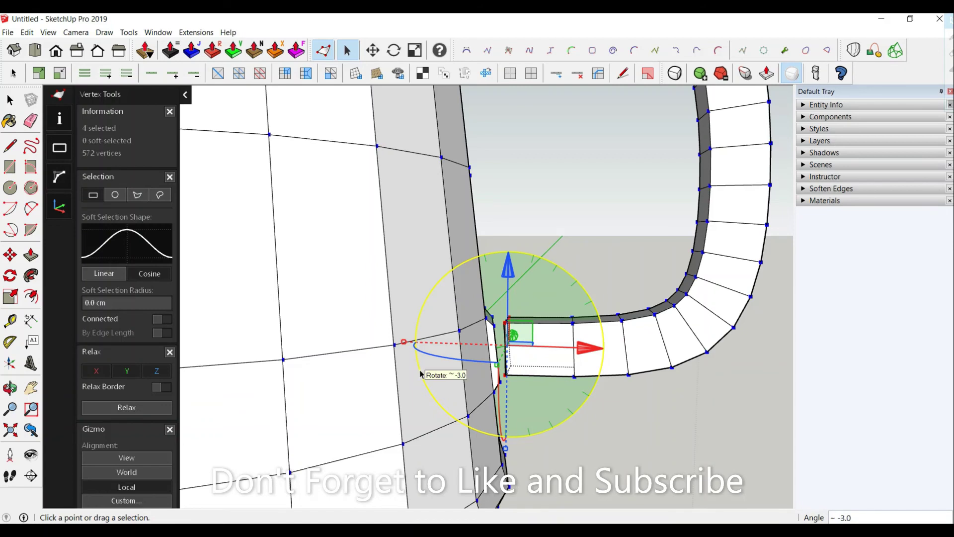
pyautogui.click(421, 375)
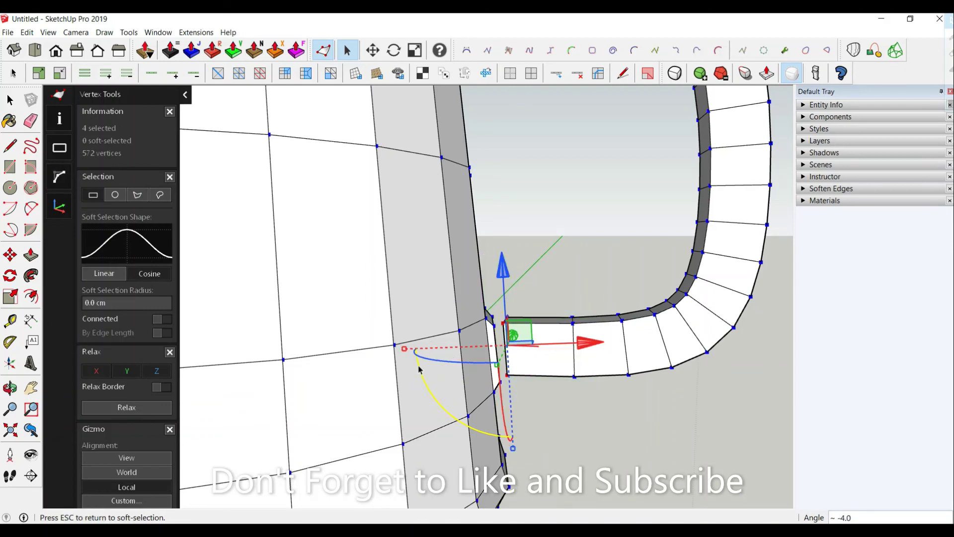
# Finish the 4-degree tilt of the handle's lower end loop and loft it to the mug's lower wall opening
pyautogui.moveTo(419, 369); pyautogui.dragTo(420, 371)
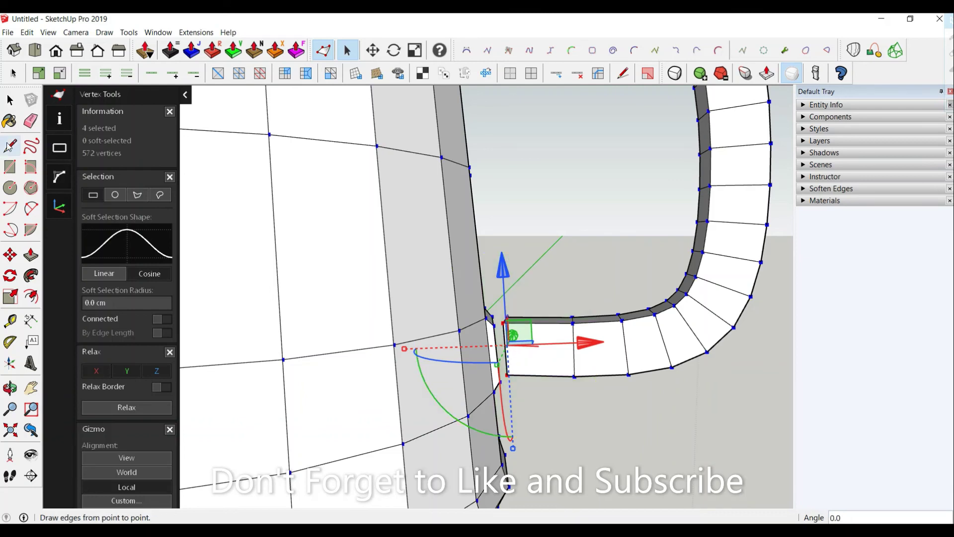
pyautogui.click(10, 101)
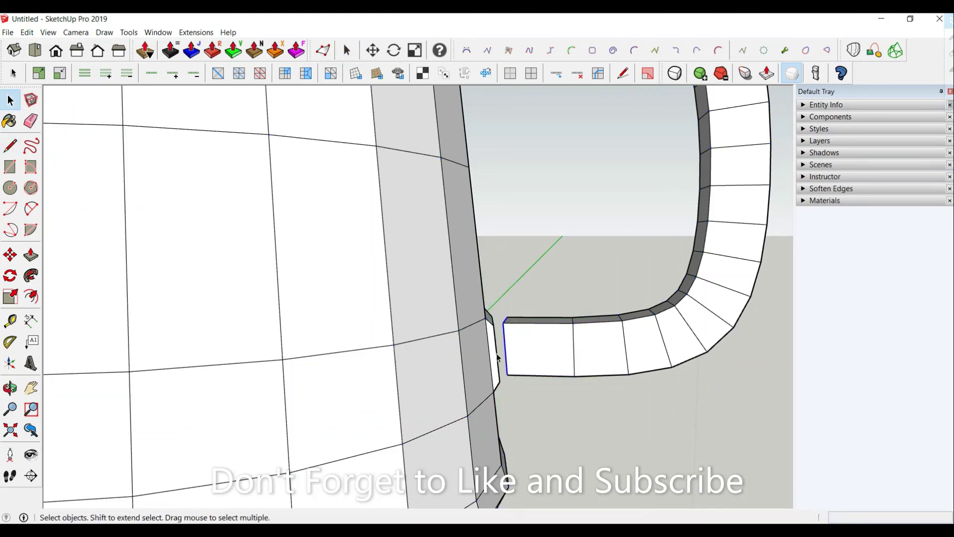
pyautogui.moveTo(497, 355); pyautogui.dragTo(318, 318, button='middle')
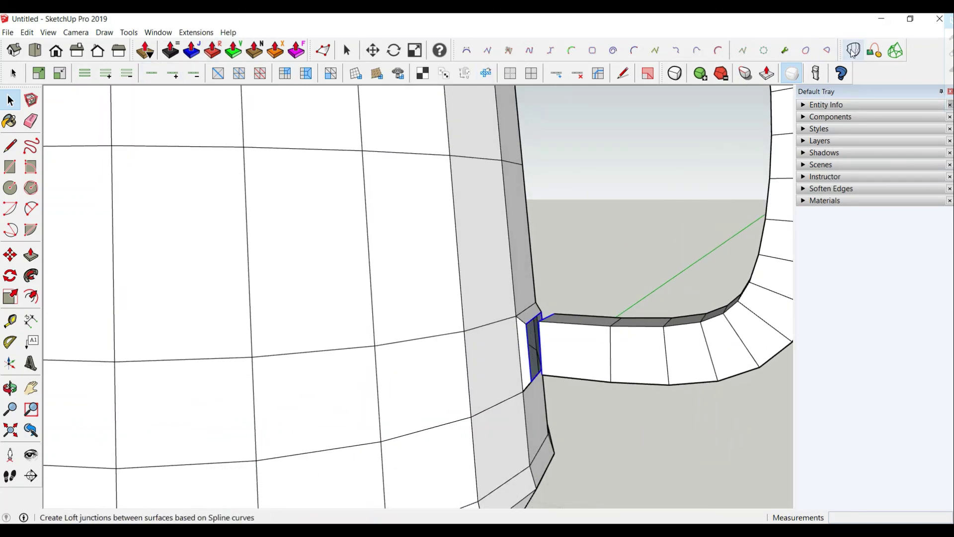
pyautogui.click(853, 50)
pyautogui.scroll(-2, 592, 264)
pyautogui.click(592, 263)
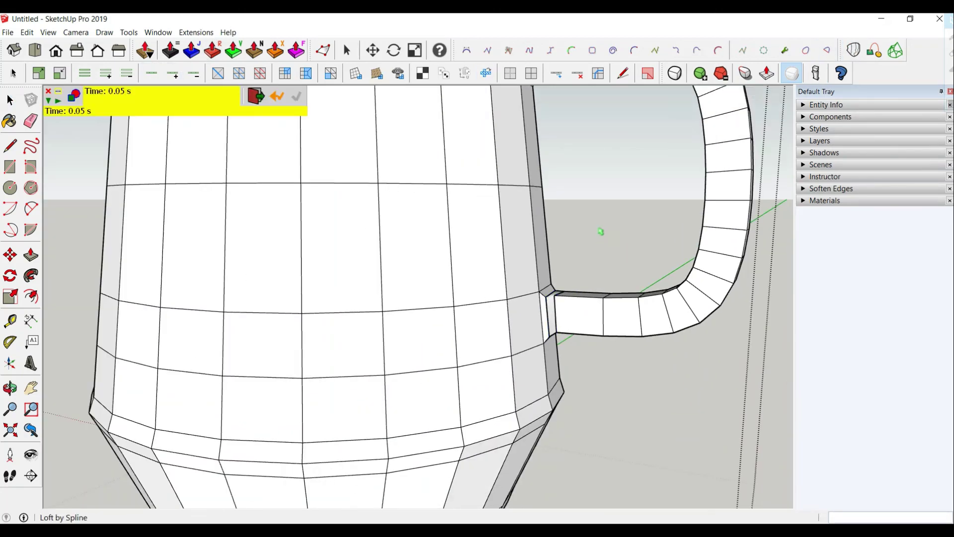
pyautogui.scroll(-4, 601, 232)
pyautogui.scroll(2, 582, 245)
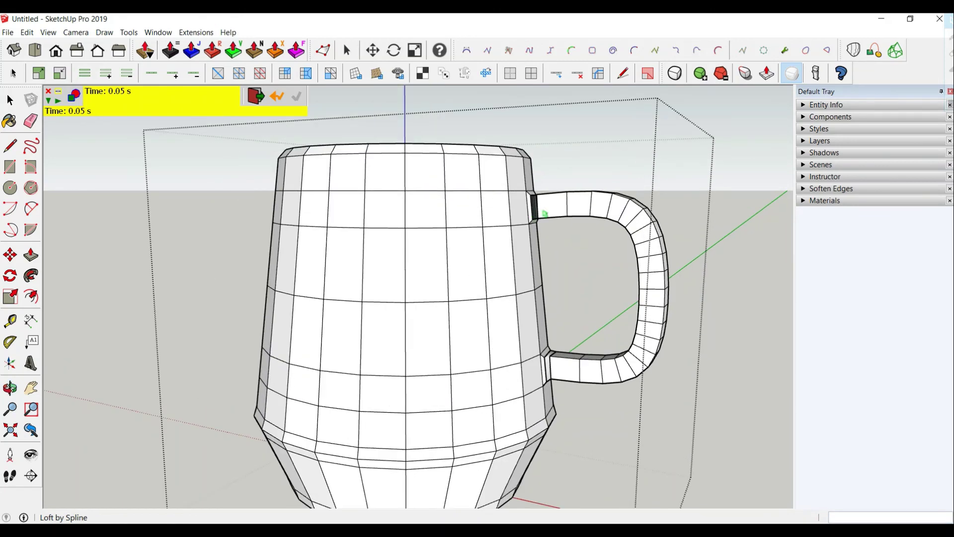
pyautogui.scroll(2, 551, 224)
pyautogui.click(10, 100)
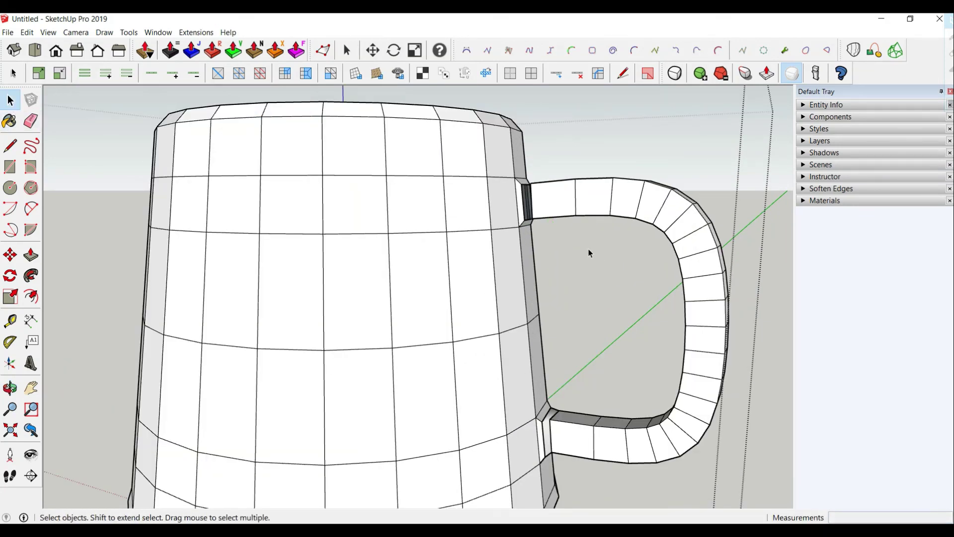
# Select the edge loops of the upper wall opening and the handle's upper end, and bridge them with Loft by Spline
pyautogui.scroll(2, 561, 233)
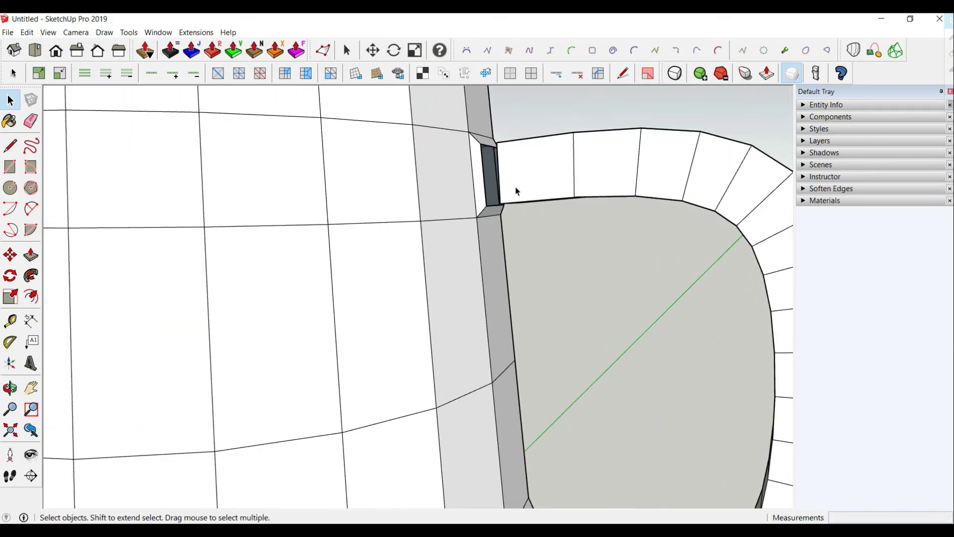
pyautogui.keyDown('ctrl'); pyautogui.click(485, 184); pyautogui.keyUp('ctrl')
pyautogui.click(153, 75)
pyautogui.click(807, 51)
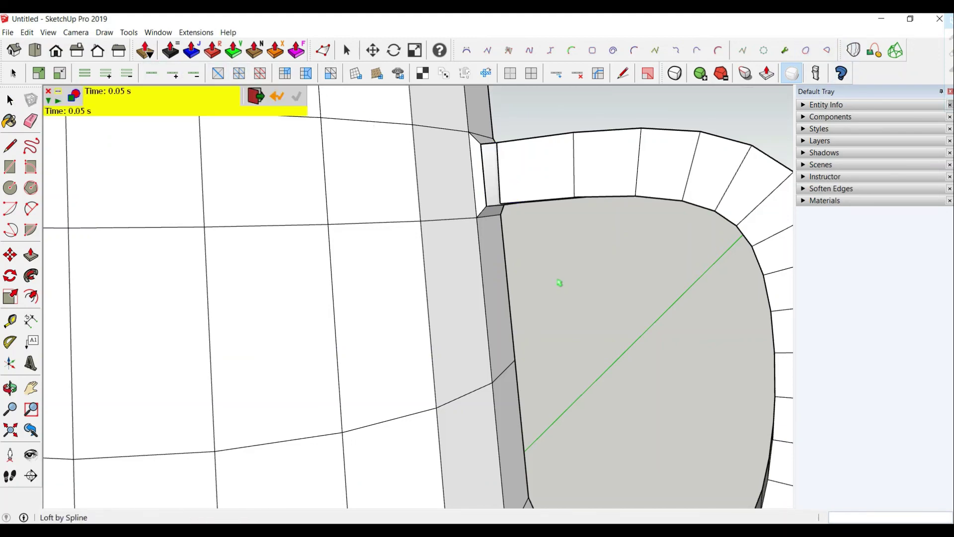
pyautogui.scroll(-3, 559, 283)
pyautogui.moveTo(538, 277); pyautogui.dragTo(537, 251, button='middle')
pyautogui.scroll(-3, 553, 318)
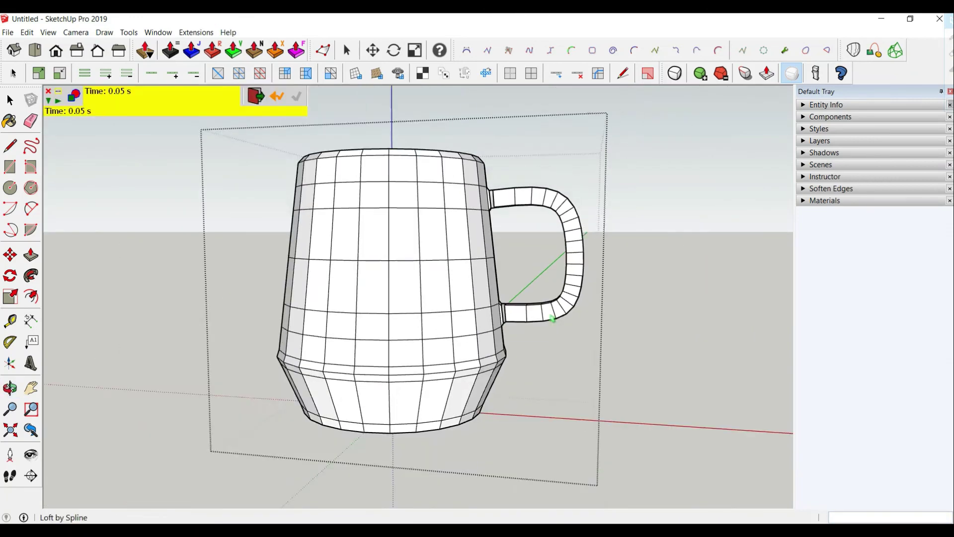
pyautogui.scroll(3, 553, 319)
pyautogui.press('space')
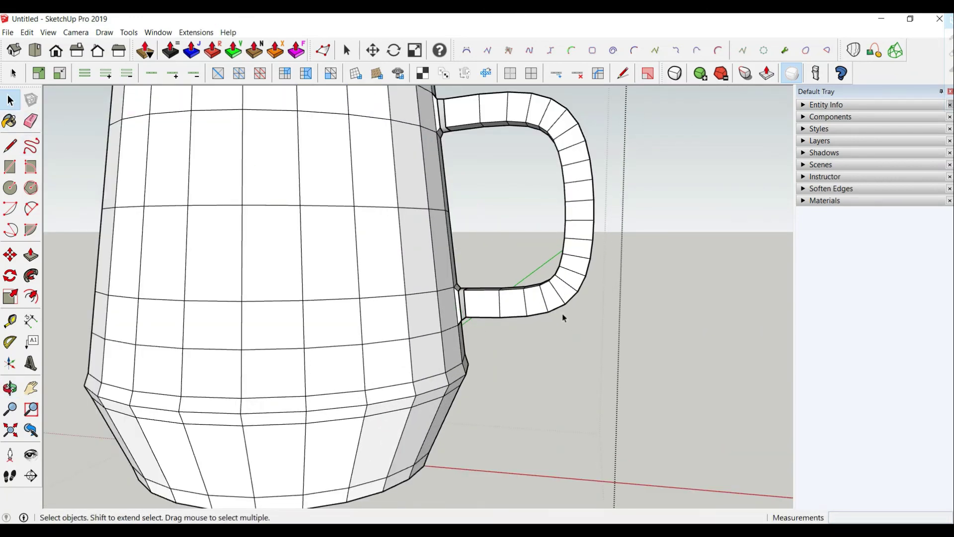
# Close the mug group and explode it into loose geometry
pyautogui.scroll(-3, 564, 315)
pyautogui.click(140, 195)
pyautogui.click(432, 247)
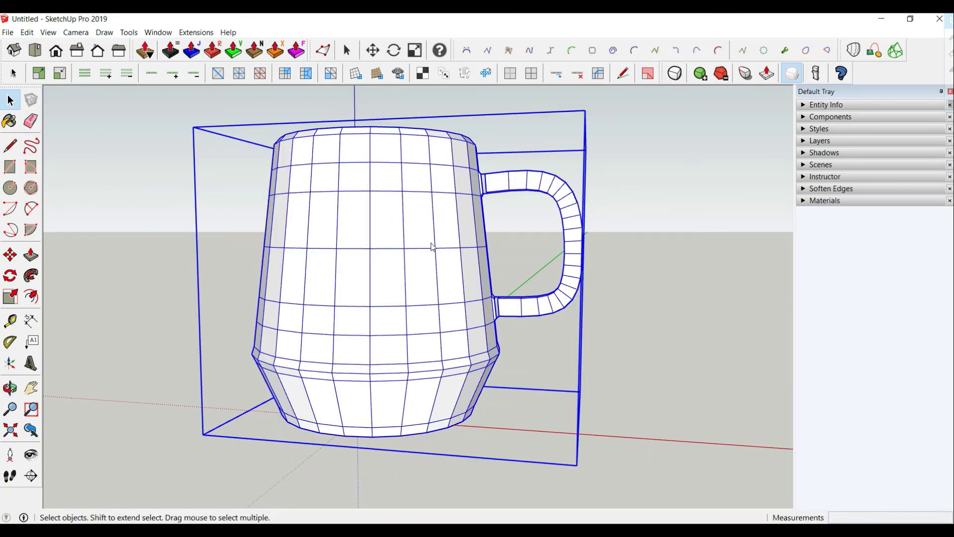
pyautogui.rightClick(432, 247)
pyautogui.click(455, 308)
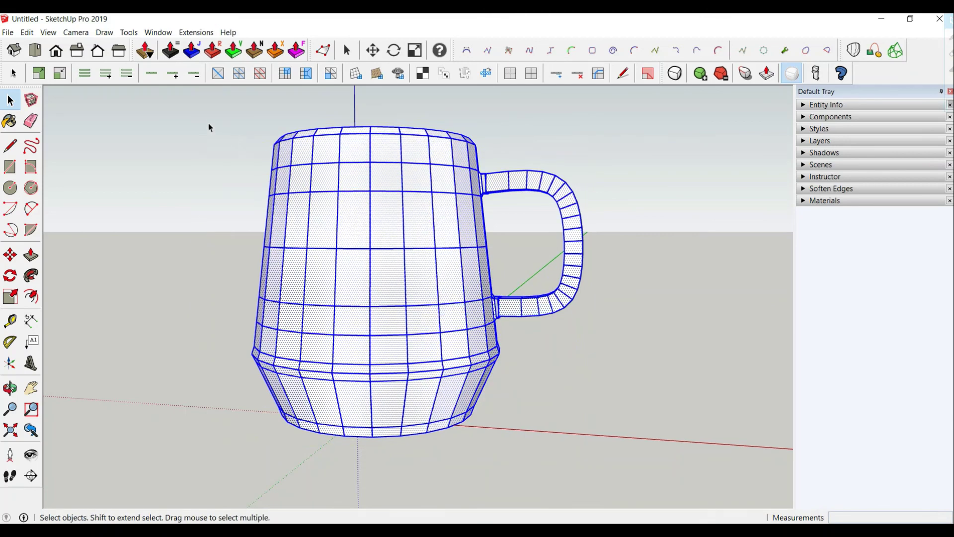
# Regroup the exploded mug and handle geometry as one group, turn on its subdivision, and deselect it
pyautogui.rightClick(407, 245)
pyautogui.click(432, 254)
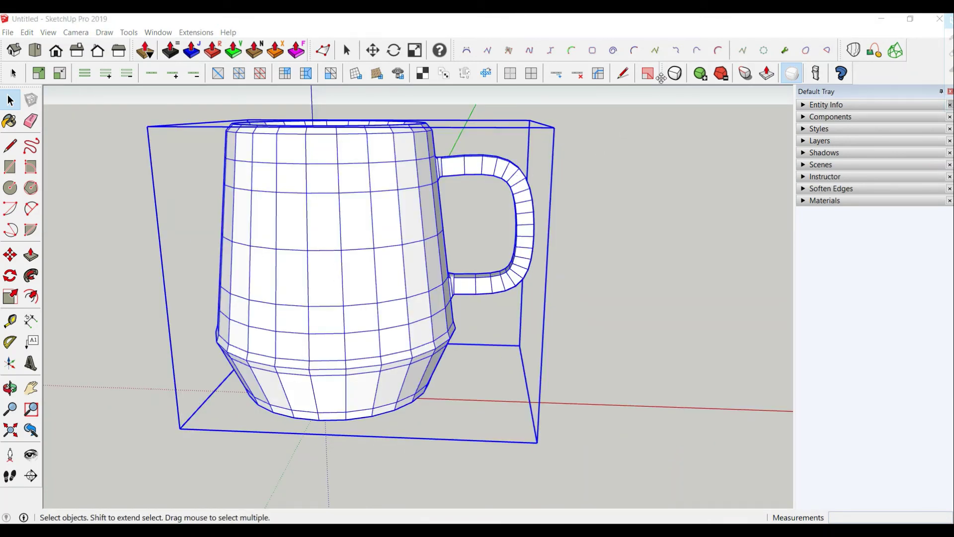
pyautogui.click(674, 74)
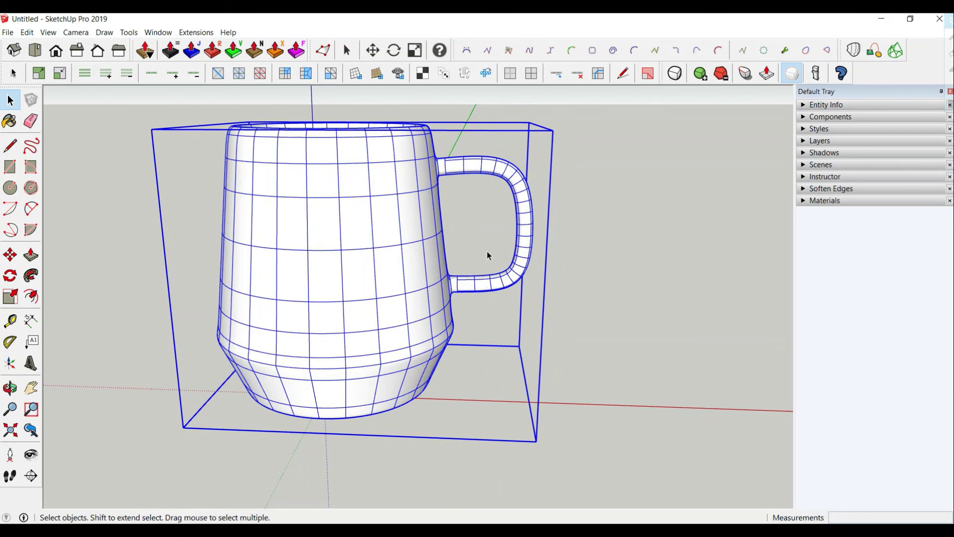
pyautogui.click(482, 237)
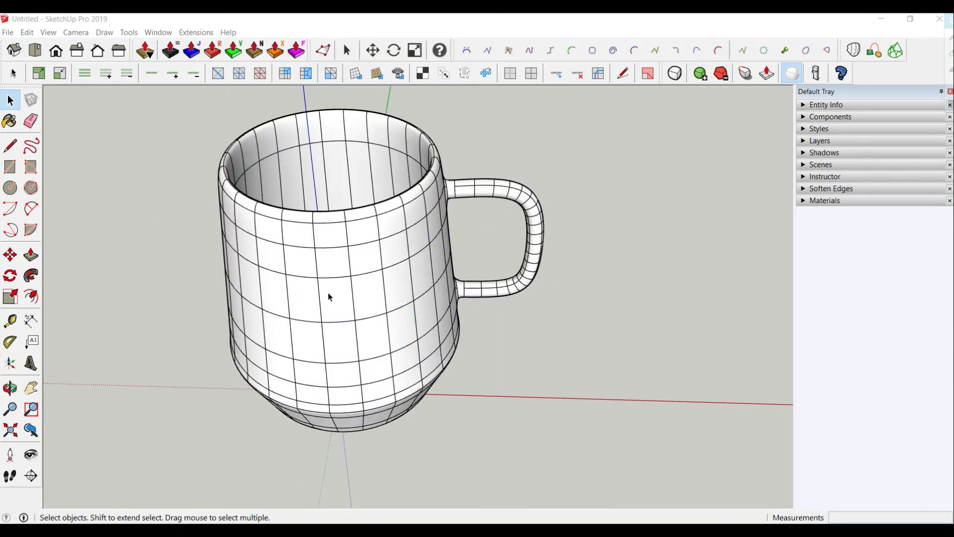
# Examine the subdivided mug from the handle side to check the smoothed body and handle joints
pyautogui.moveTo(327, 292); pyautogui.dragTo(337, 168, button='middle')
pyautogui.scroll(-3, 337, 168)
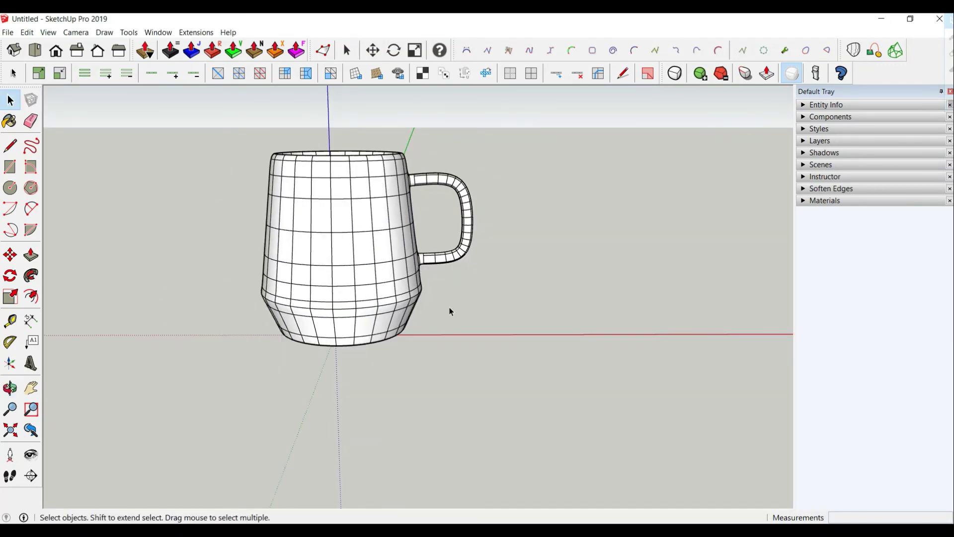
pyautogui.press('o')
pyautogui.moveTo(451, 312); pyautogui.dragTo(160, 305)
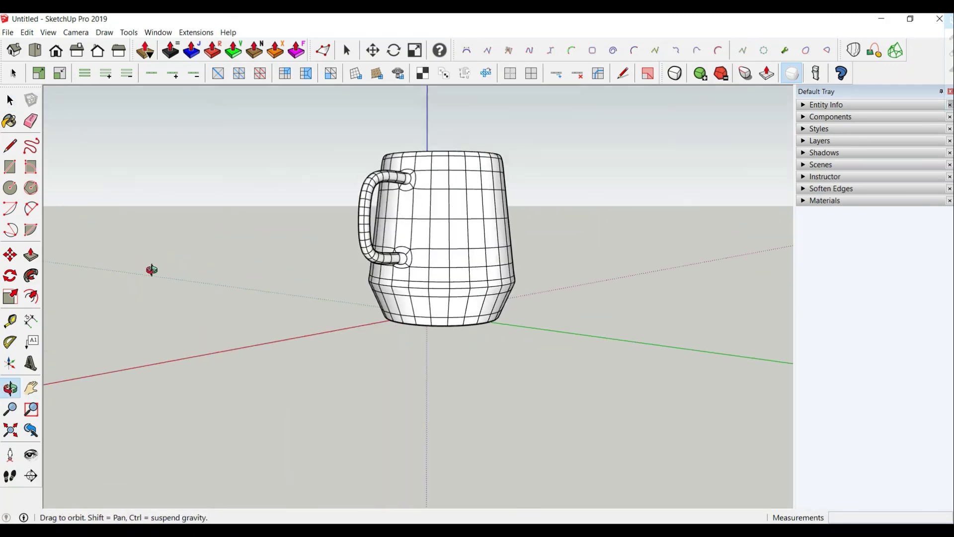